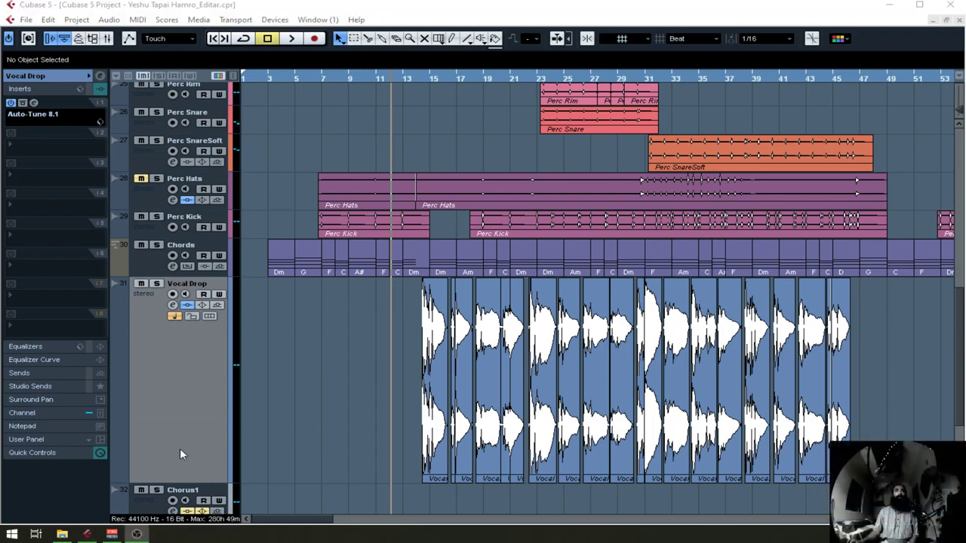
Step: Examine the cut-up vocal events on the Vocal Drop track, across the whole song and around the first section
click(309, 464)
scroll(309, 463, down, 8)
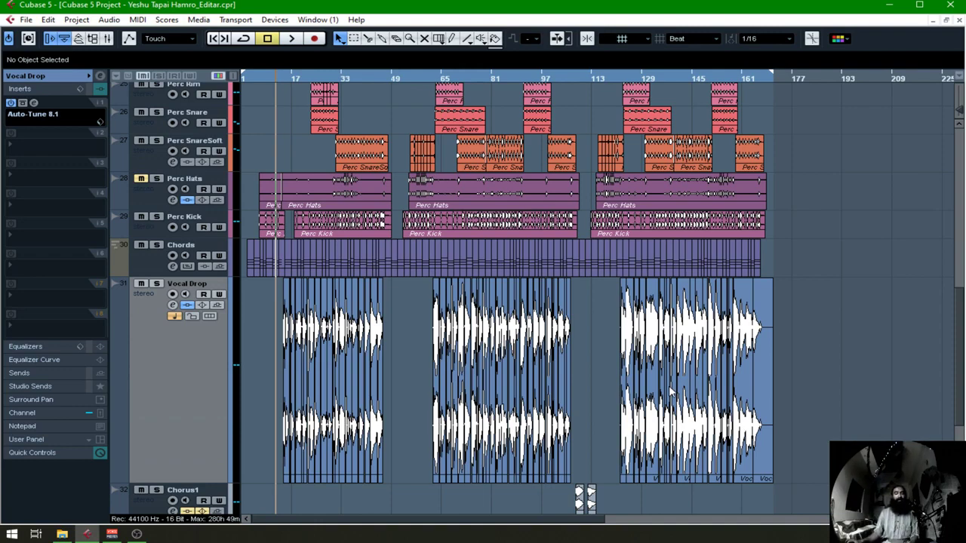
key(h)
key(h)
key(h)
key(h)
key(h)
key(h)
key(h)
key(h)
key(h)
key(h)
key(h)
key(h)
key(h)
key(h)
key(h)
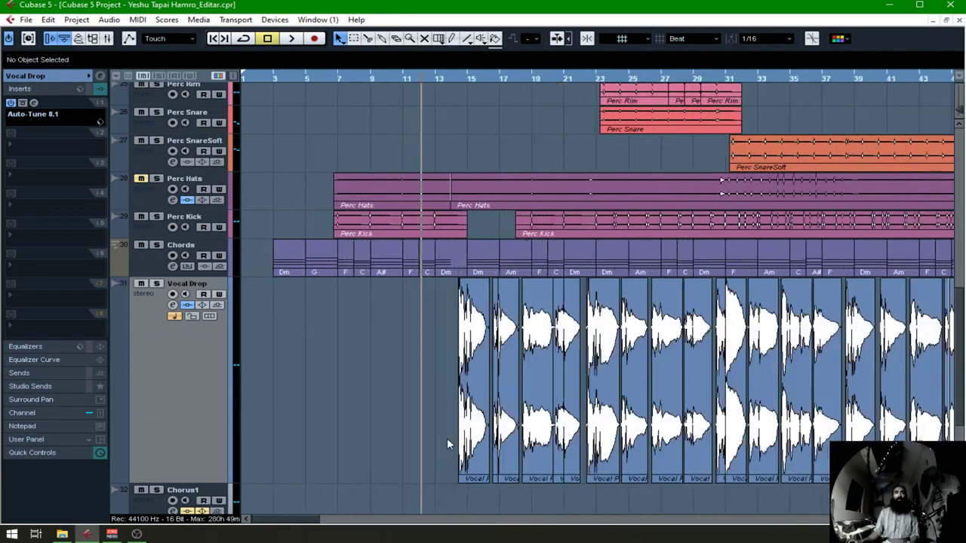
key(h)
key(h)
key(h)
key(g)
key(g)
key(g)
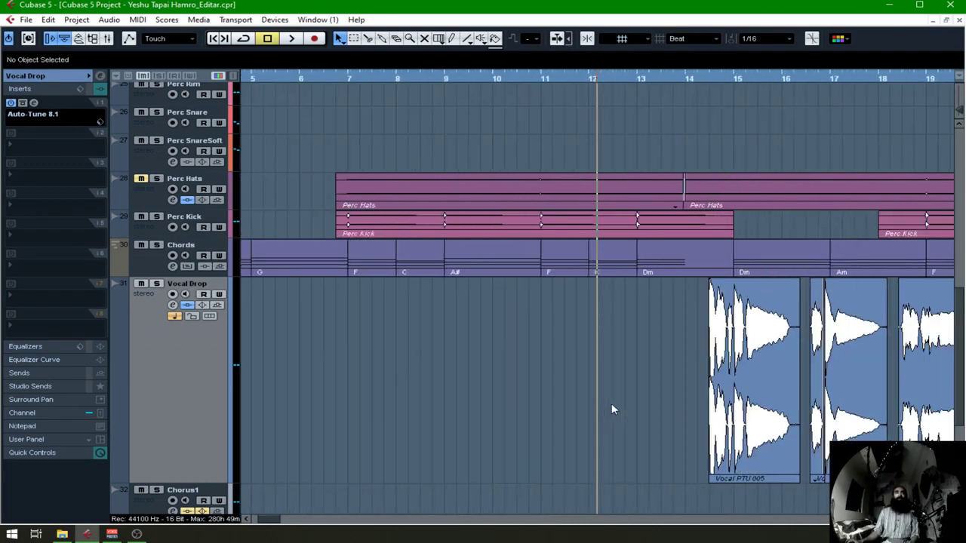
Step: Expand the Vocal Raw folder and show the option for adding a folder track, dismissing it without adding one
scroll(320, 383, up, 10)
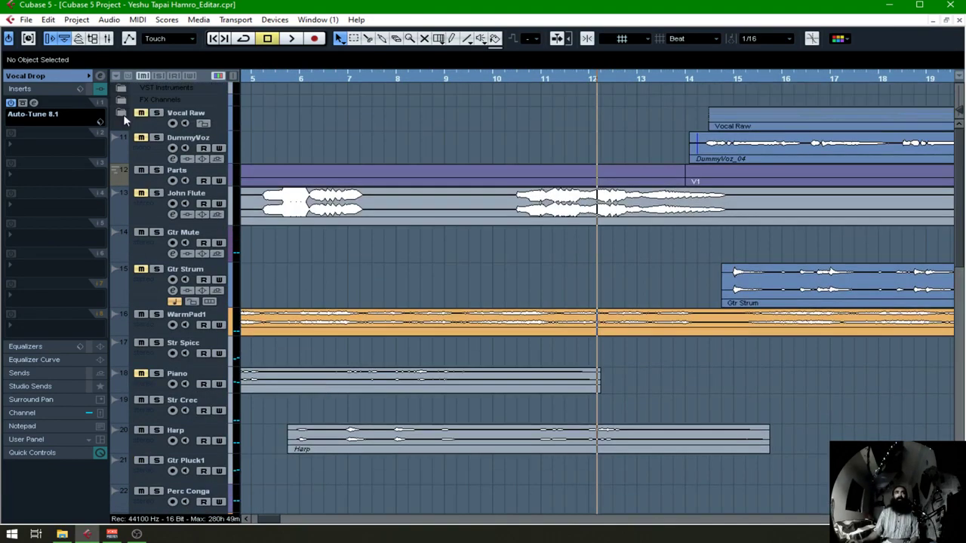
click(123, 115)
right_click(163, 126)
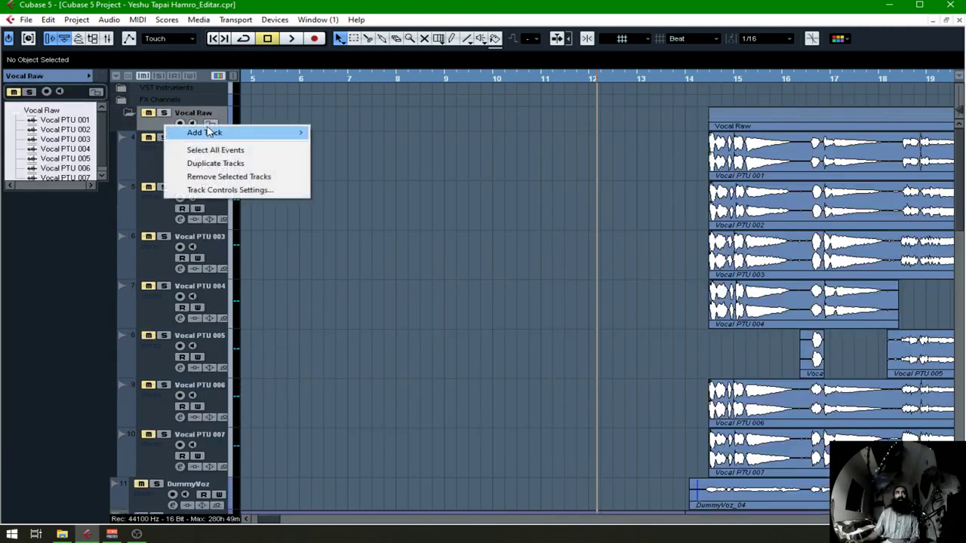
mouse_move(209, 132)
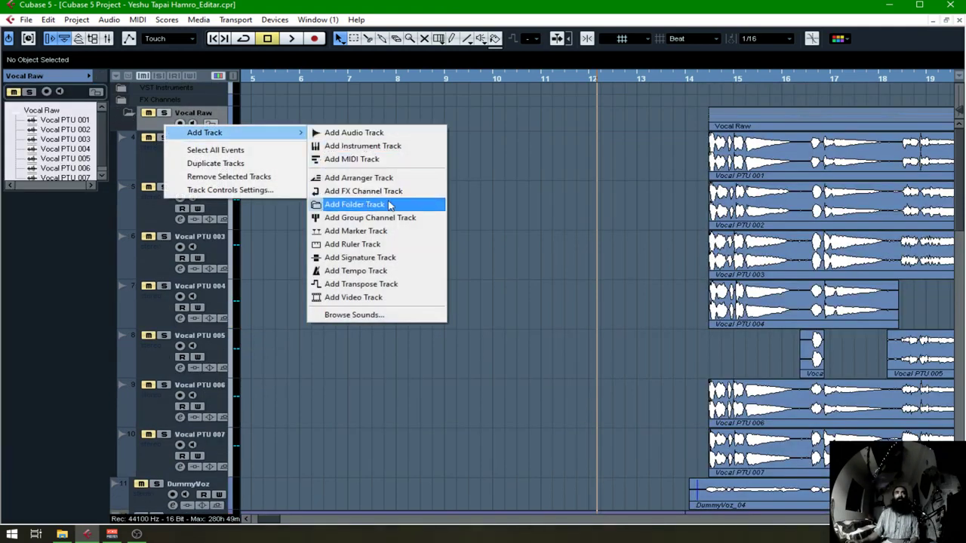
click(527, 179)
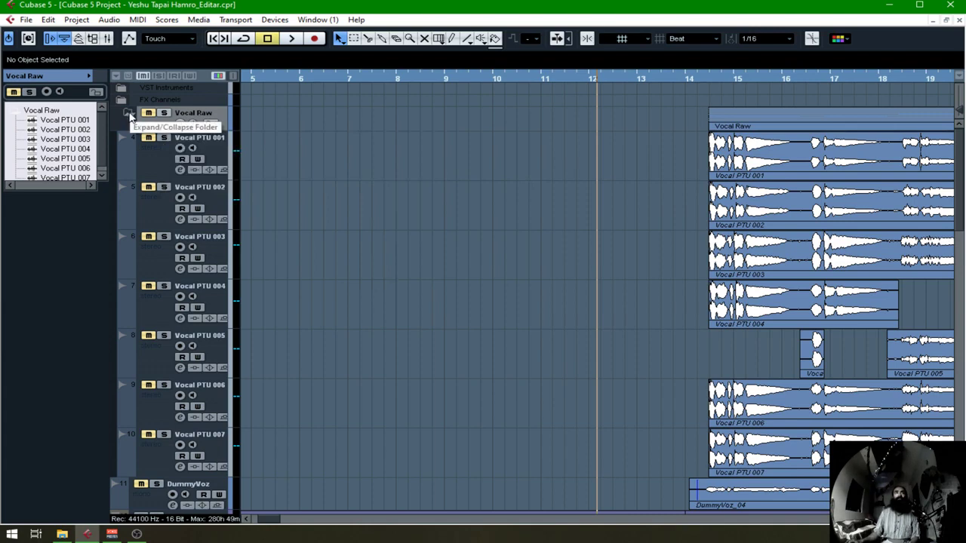
Step: Select the raw takes Vocal PTU 001 through Vocal PTU 007, then collapse the Vocal Raw folder
click(156, 157)
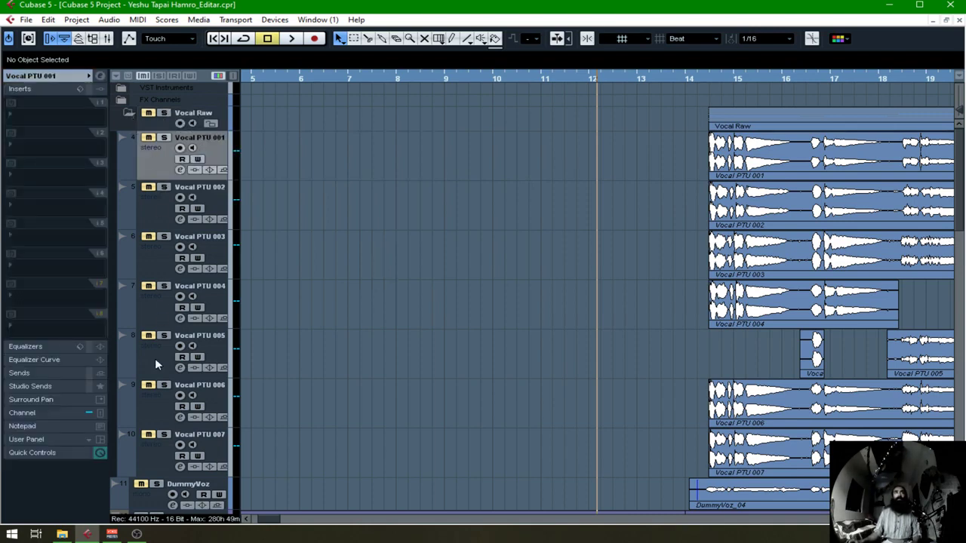
shift+click(164, 466)
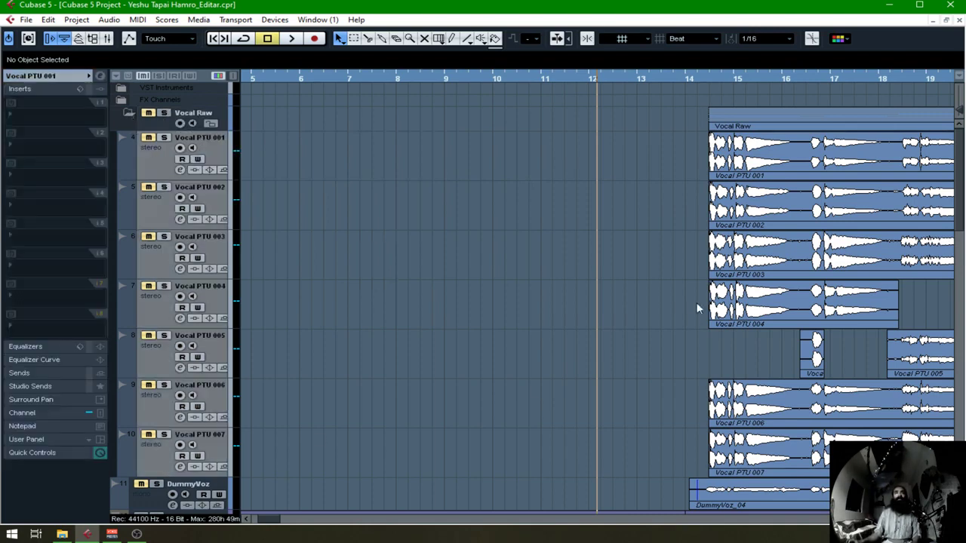
click(146, 123)
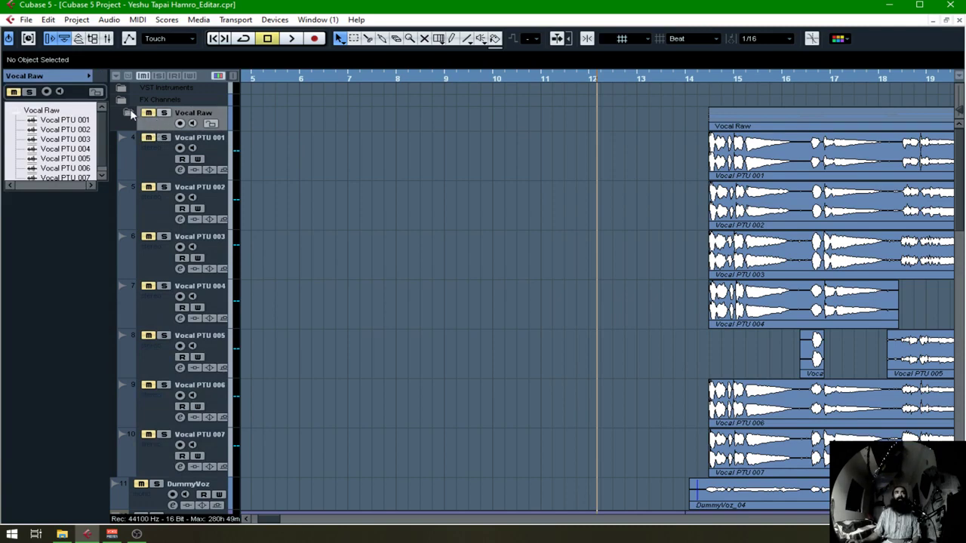
click(128, 113)
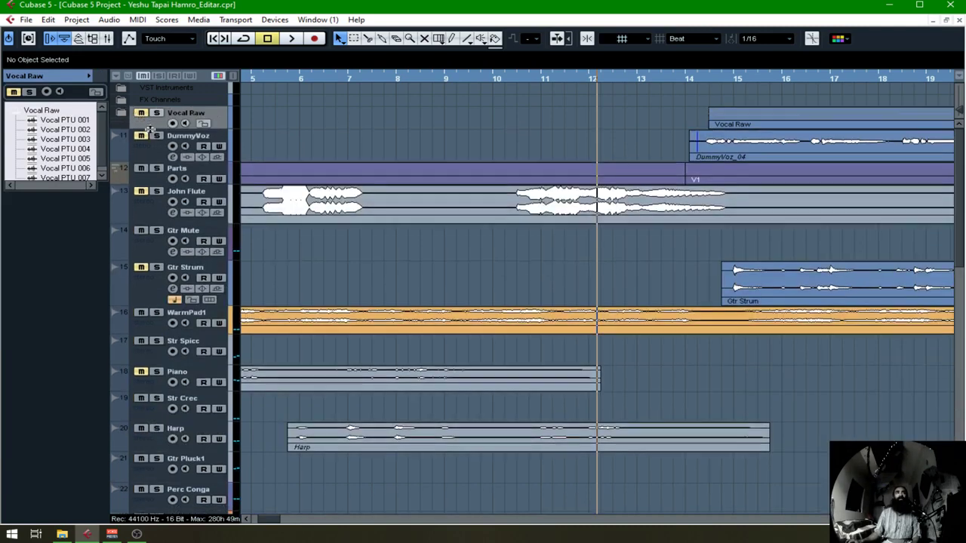
Step: Select the backing vocal events on Chorus1 and on Chorus2 in turn to inspect them, then clear the selection
scroll(408, 293, down, 10)
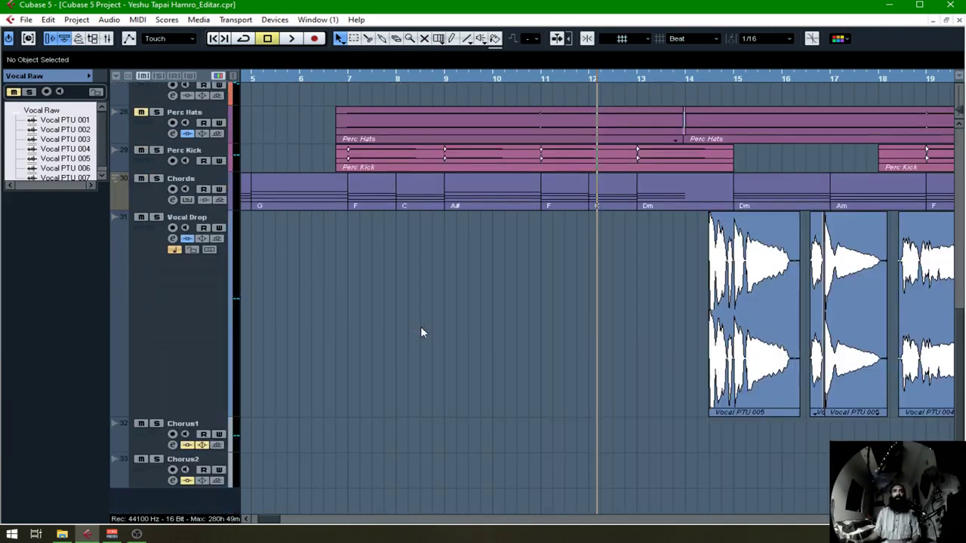
key(g)
key(g)
key(g)
key(g)
key(g)
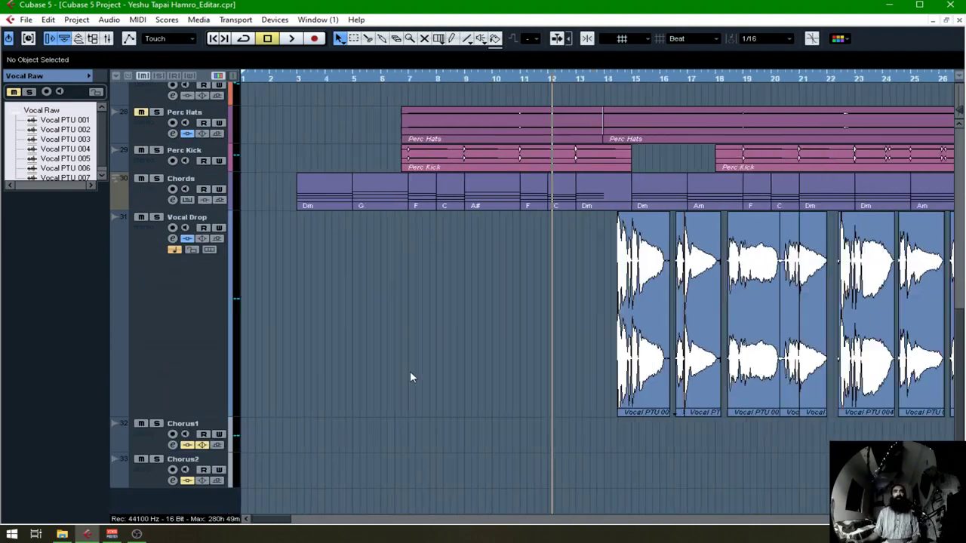
key(g)
key(g)
key(g)
key(g)
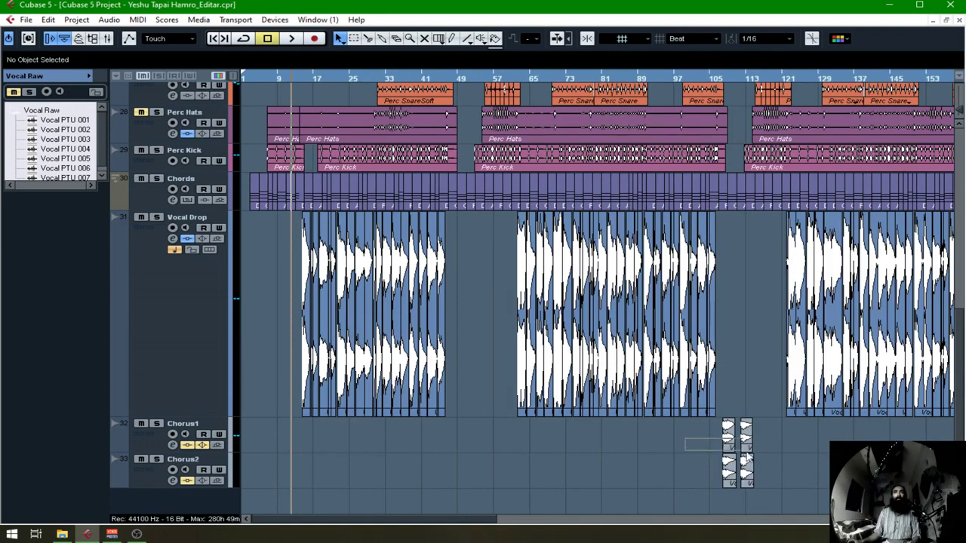
drag(746, 452, 771, 473)
drag(710, 430, 759, 428)
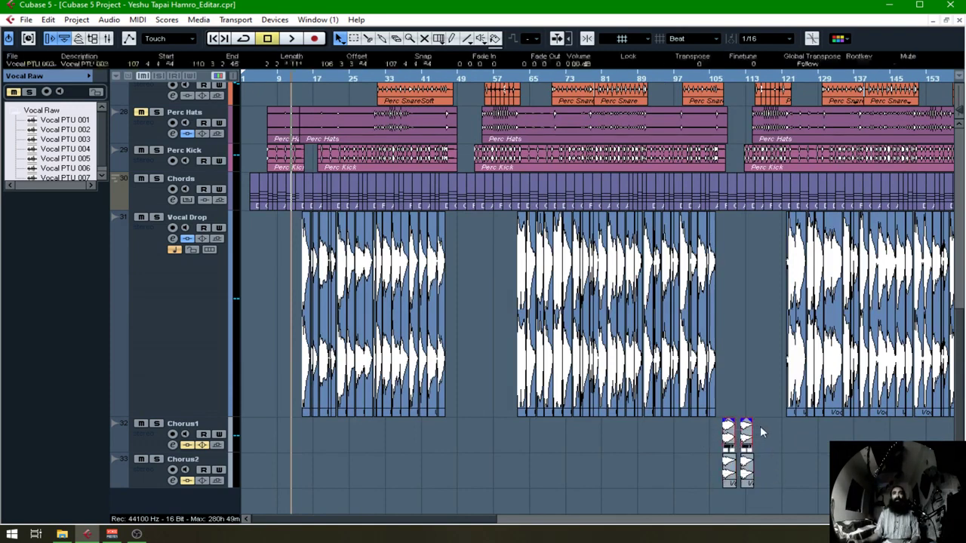
drag(697, 464, 781, 463)
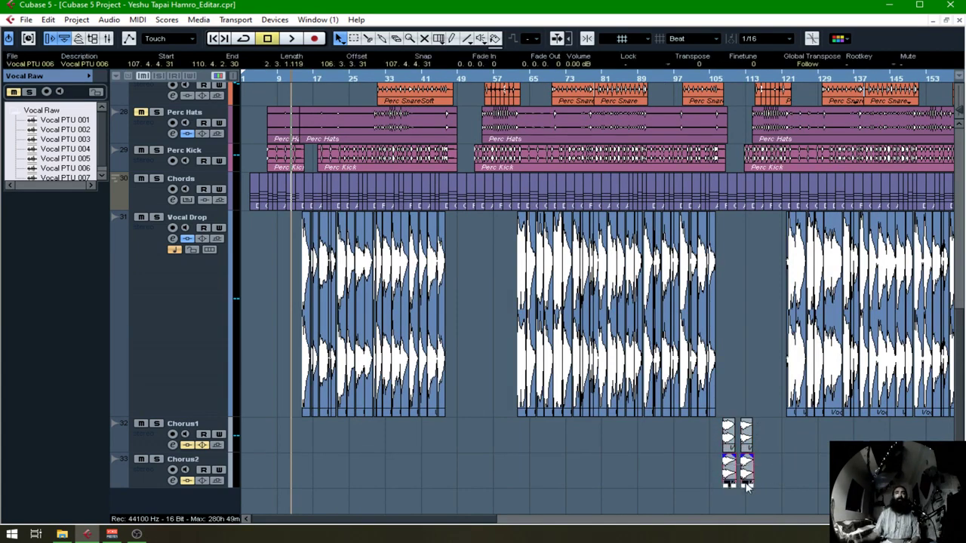
click(793, 463)
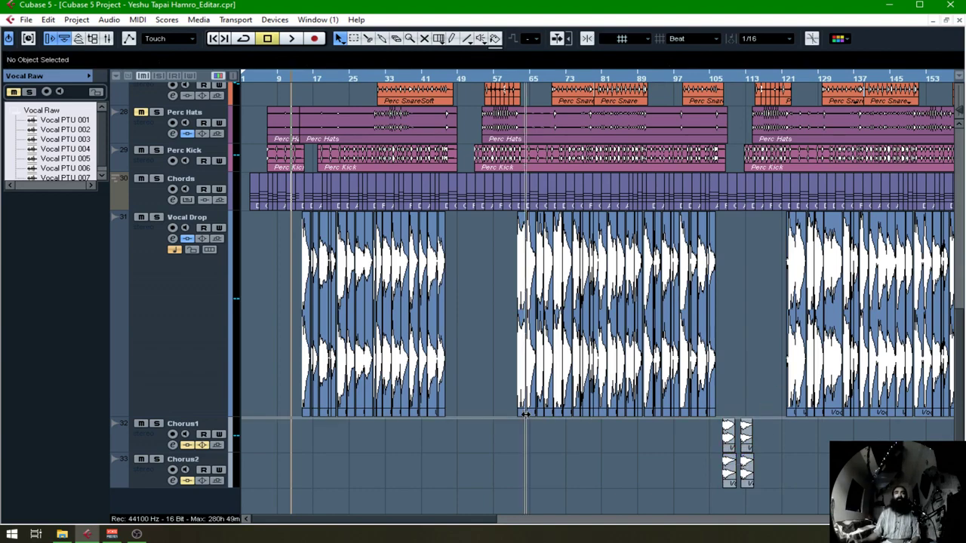
Step: Place the playhead just after bar 14 and audition the first Vocal Drop phrase
key(h)
key(h)
key(h)
click(677, 79)
scroll(613, 239, right, 3)
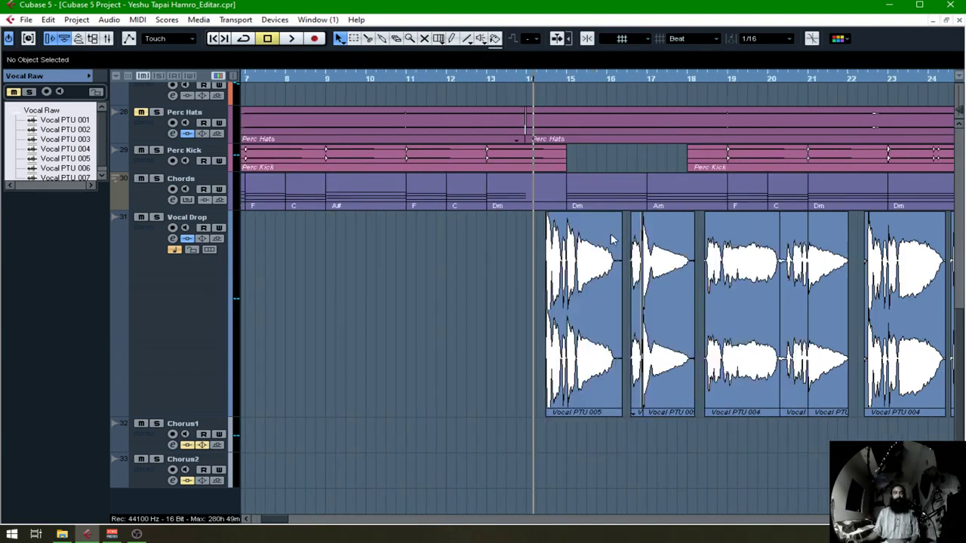
key(h)
key(h)
key(h)
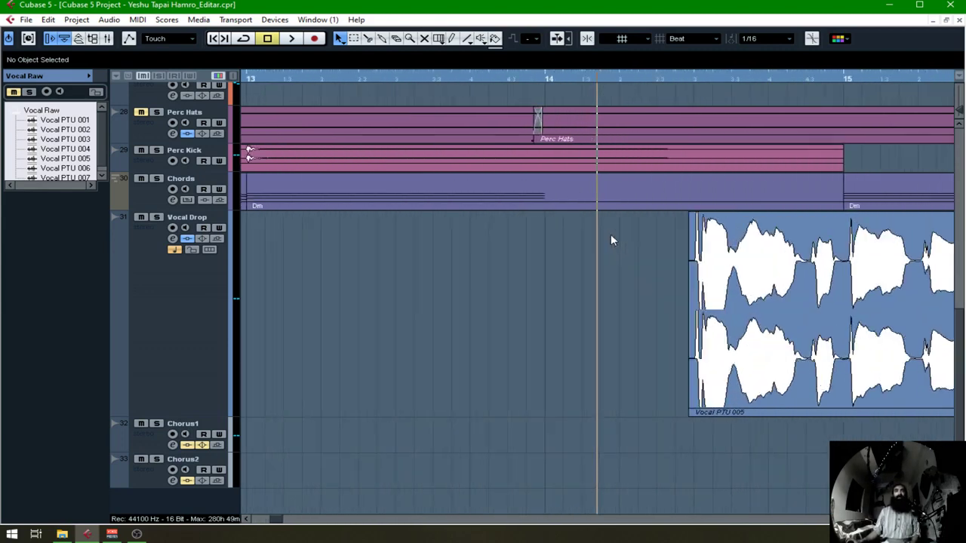
key(h)
key(space)
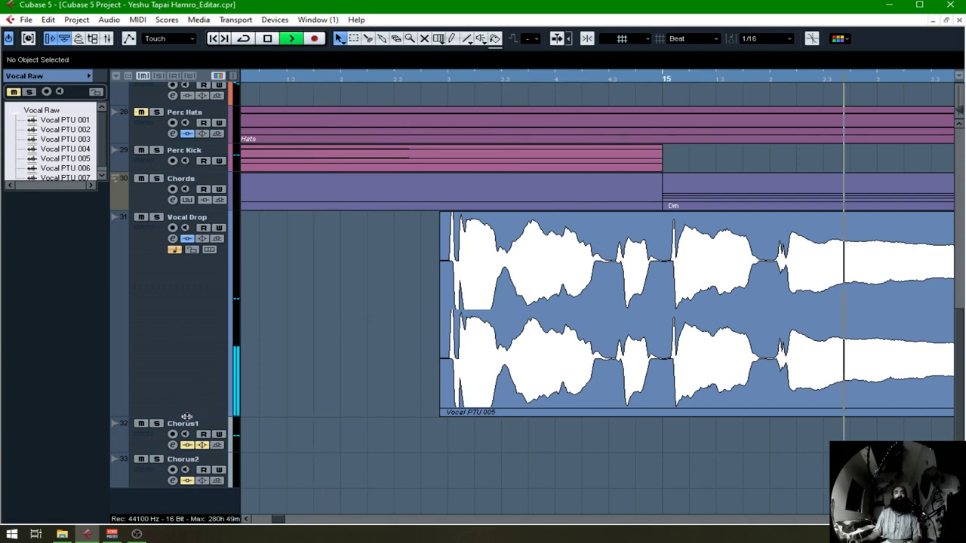
key(space)
Step: Mute the Perc Hats track and audition the first Vocal Drop phrase again
scroll(549, 319, up, 5)
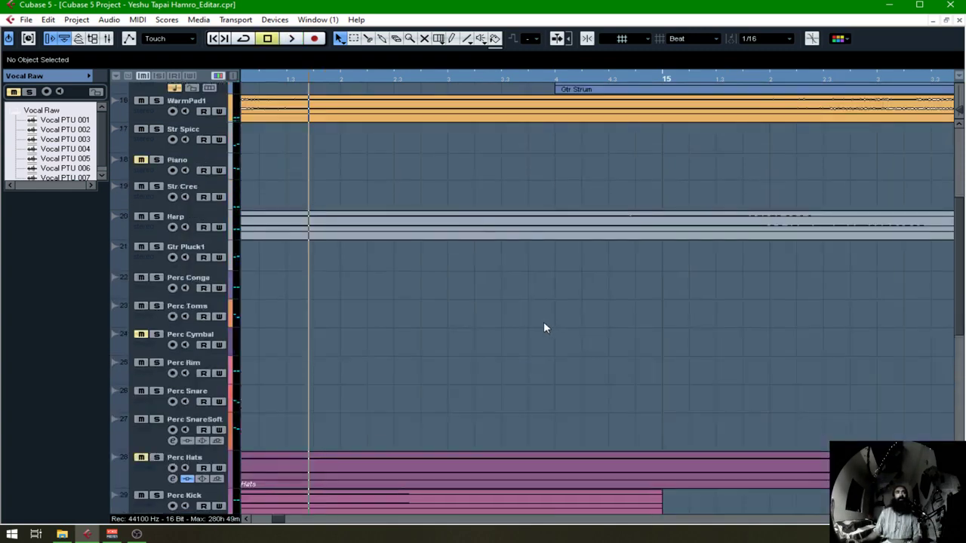
scroll(545, 322, down, 2)
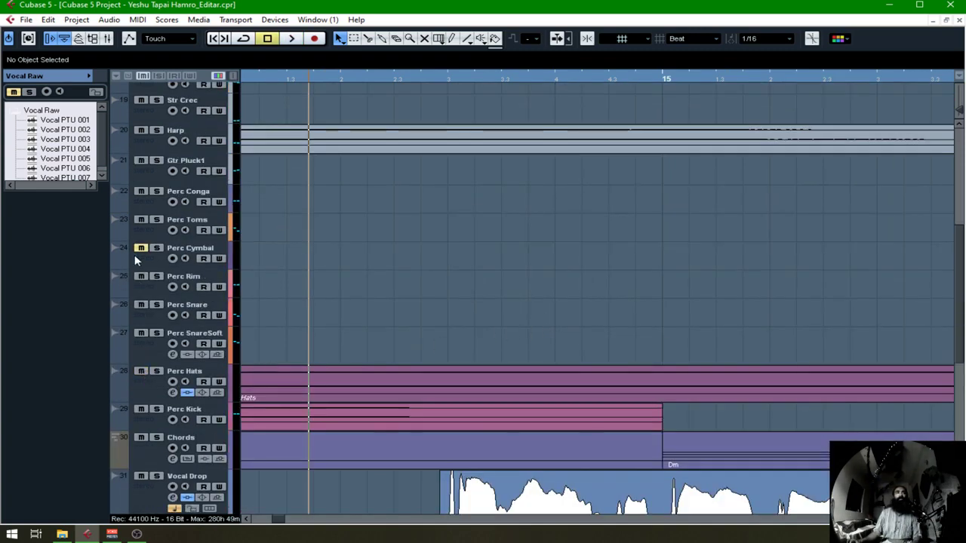
click(140, 371)
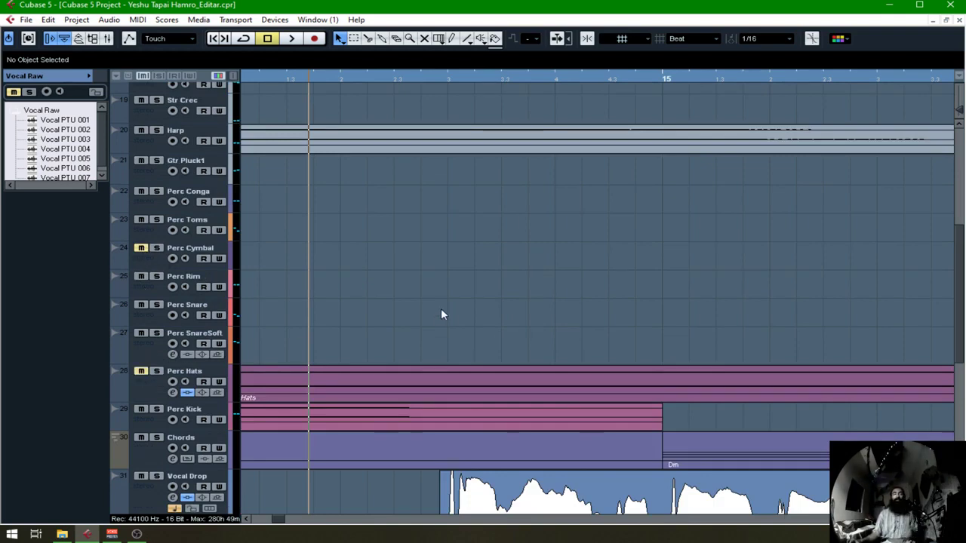
scroll(441, 330, down, 4)
key(space)
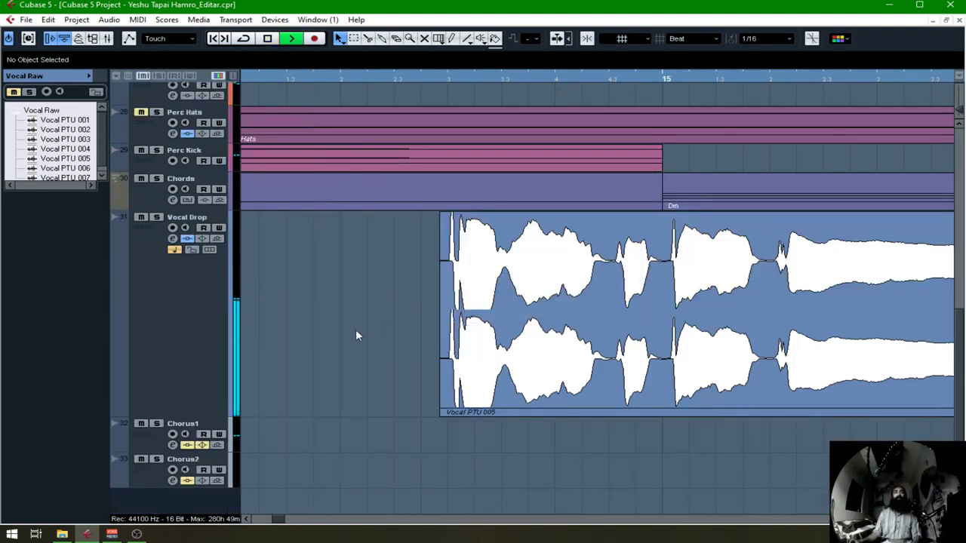
key(space)
Step: Make the Vocal Drop track slightly taller, give its first event a 0.0.0.68 fade-in and set its start at 14.2.4.50
drag(205, 416, 202, 426)
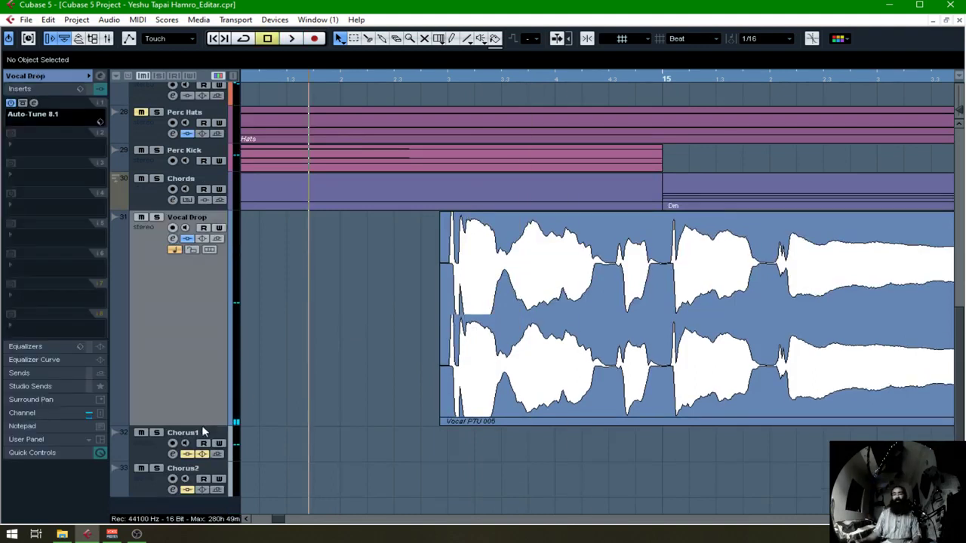
key(h)
key(h)
key(h)
drag(825, 424, 749, 424)
drag(748, 213, 774, 215)
drag(749, 424, 813, 424)
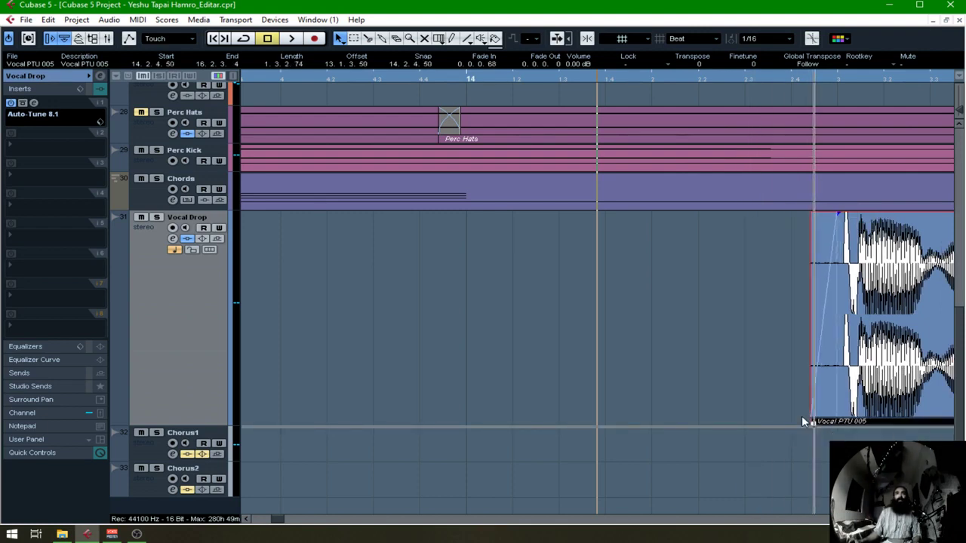
click(755, 355)
Step: Trim the start of the first Vocal Drop event to 14.2.4.101, just ahead of the opening consonant
scroll(676, 344, right, 5)
scroll(664, 347, right, 5)
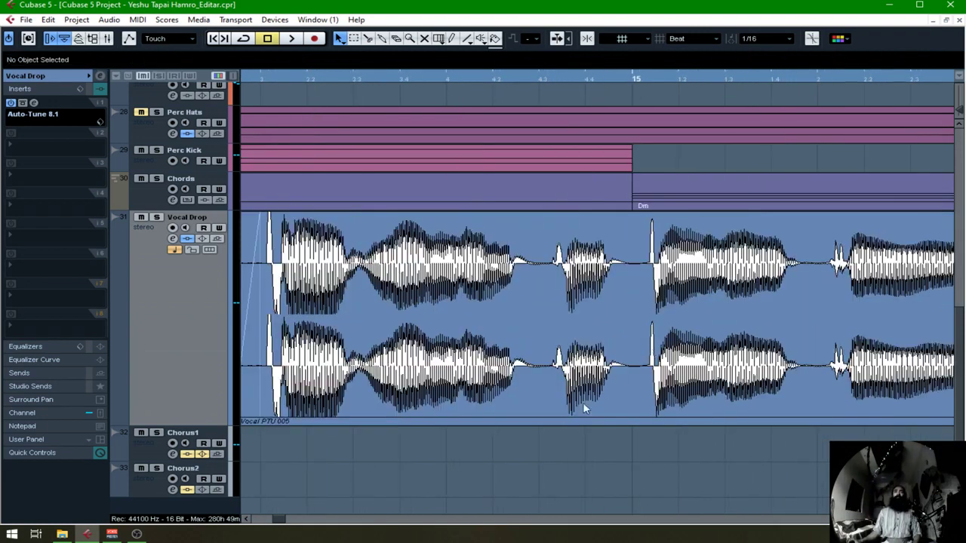
click(459, 416)
scroll(466, 361, left, 5)
drag(450, 422, 474, 423)
click(505, 432)
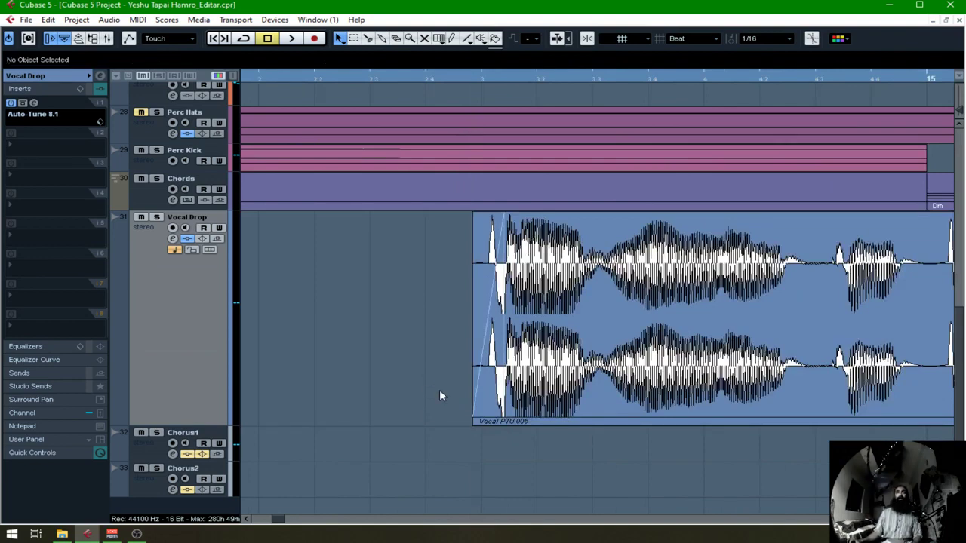
Step: Audition the first phrase and close the gap before the second Vocal Drop event by extending its start back to the first event
key(space)
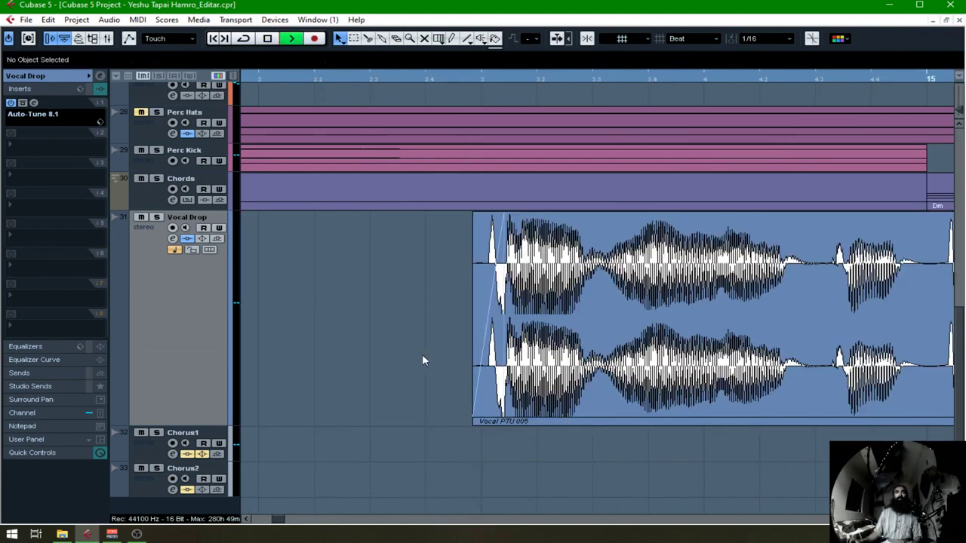
key(g)
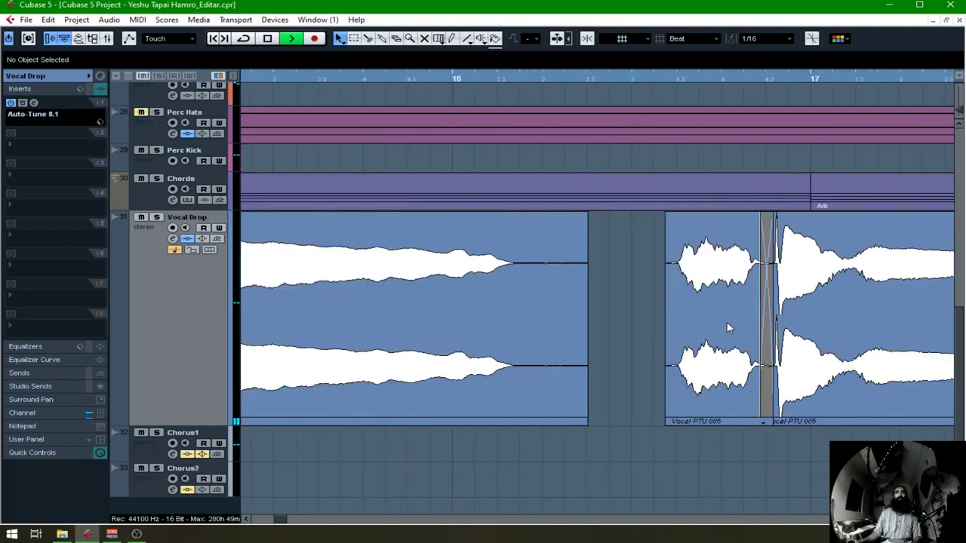
drag(626, 420, 516, 423)
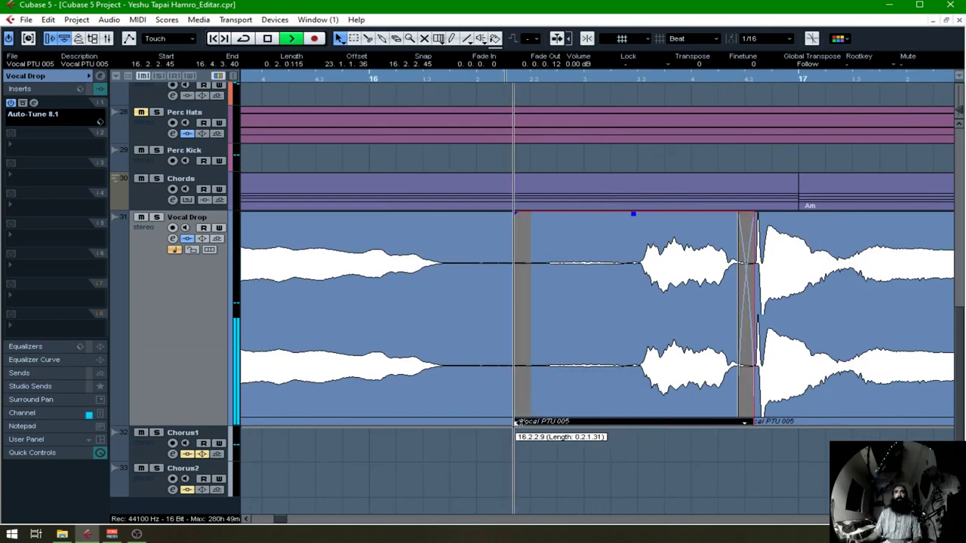
key(space)
key(ctrl+z)
right_click(503, 287)
click(517, 287)
key(1)
click(498, 372)
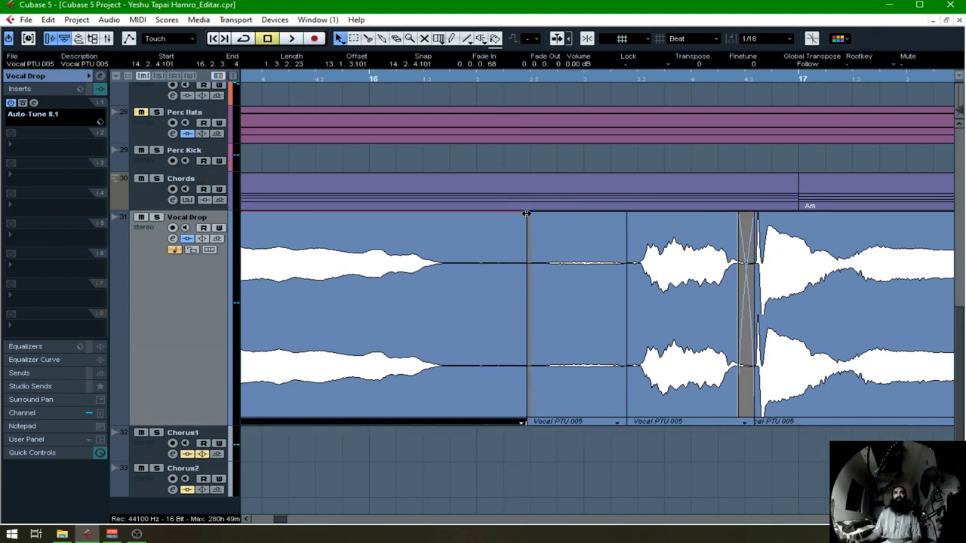
Step: Crossfade the joint after the first vocal phrase over the range 16.2.2.51 to 16.2.3.42 and audition it
right_click(514, 248)
click(528, 249)
drag(516, 252, 533, 259)
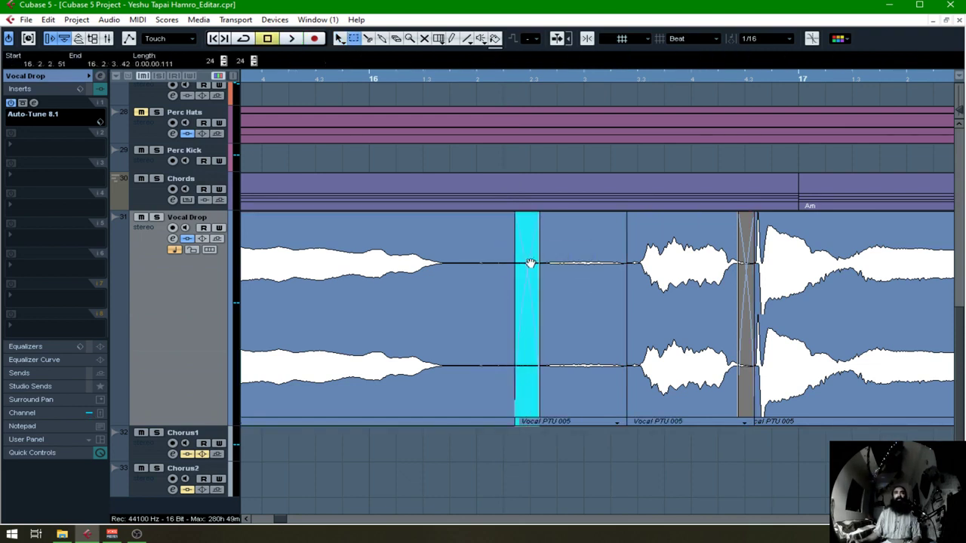
key(x)
key(1)
key(space)
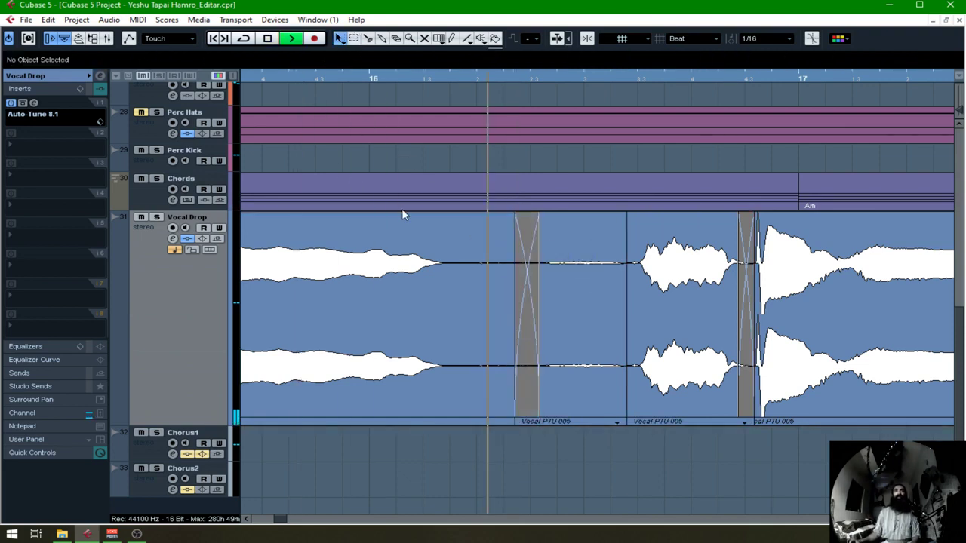
key(space)
Step: Crossfade the next joint, just before the short vocal phrase leading into bar 17, and play the passage back
right_click(610, 296)
click(624, 296)
drag(617, 301, 638, 301)
key(x)
key(1)
key(space)
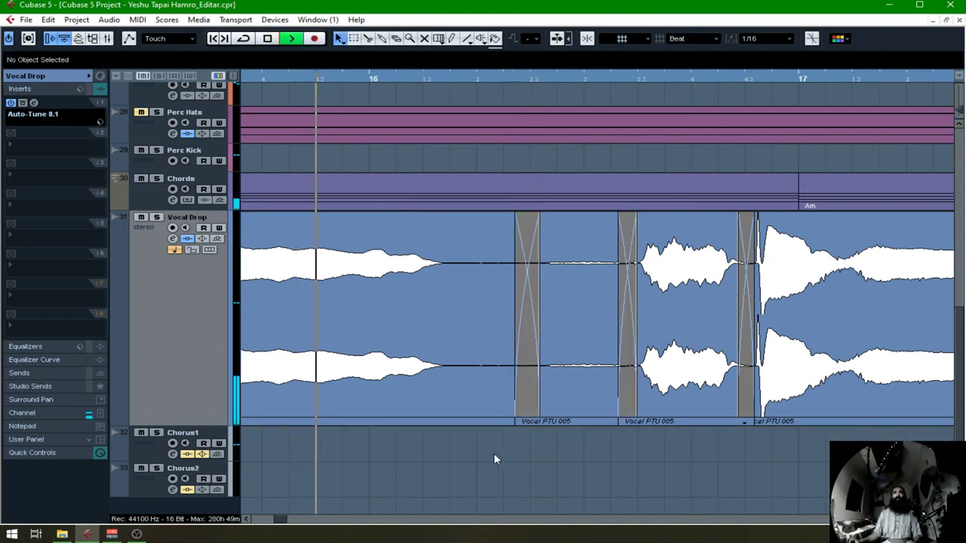
Step: Insert the Compressor plug-in in the Vocal Drop track's second insert slot and audition the vocal through it
key(space)
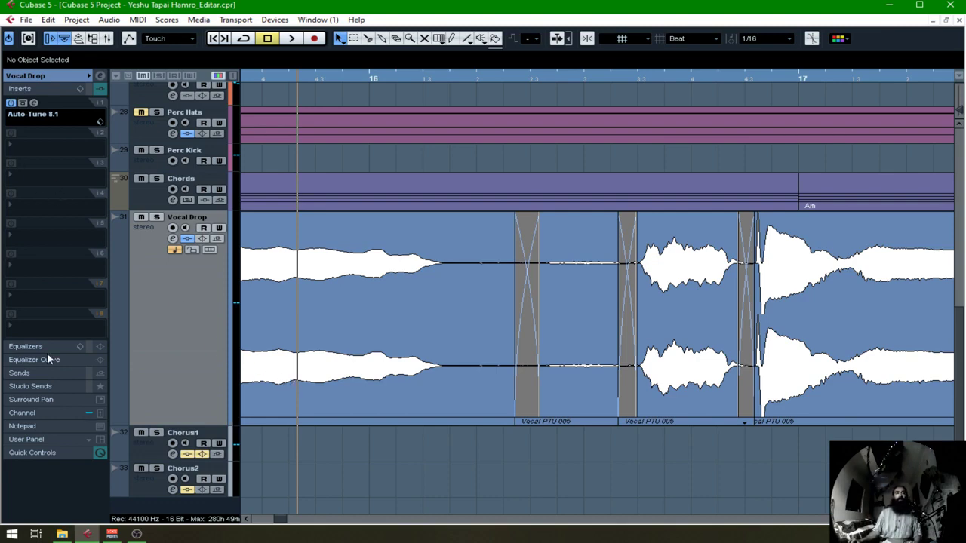
click(22, 149)
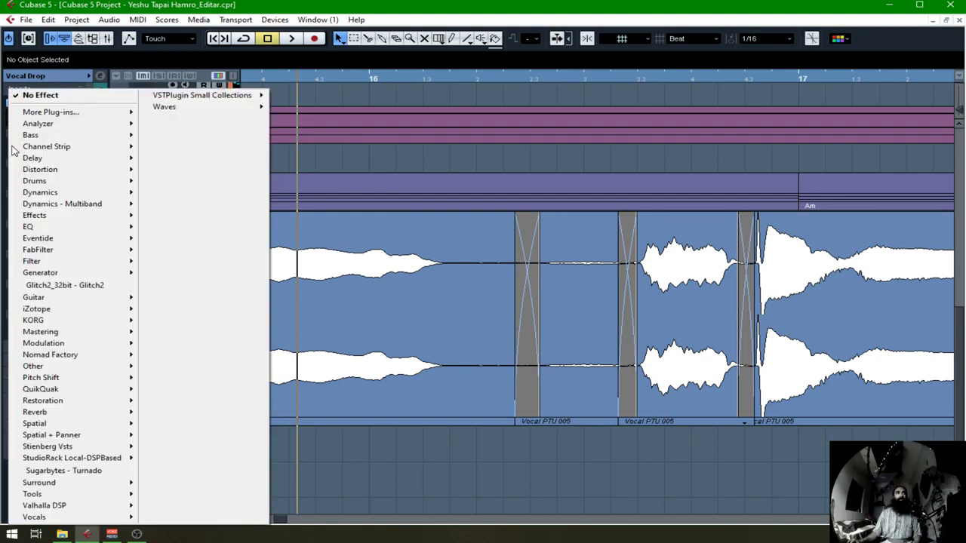
mouse_move(100, 519)
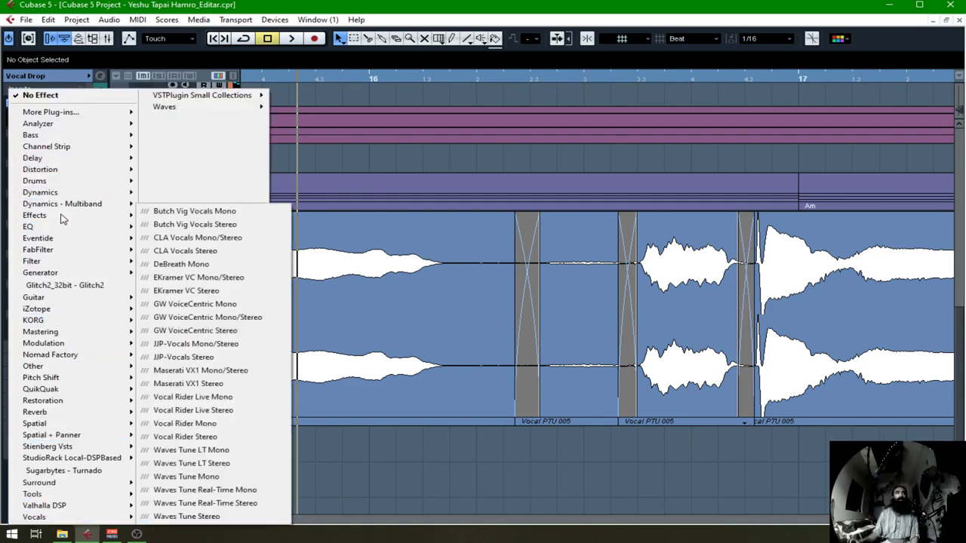
mouse_move(63, 194)
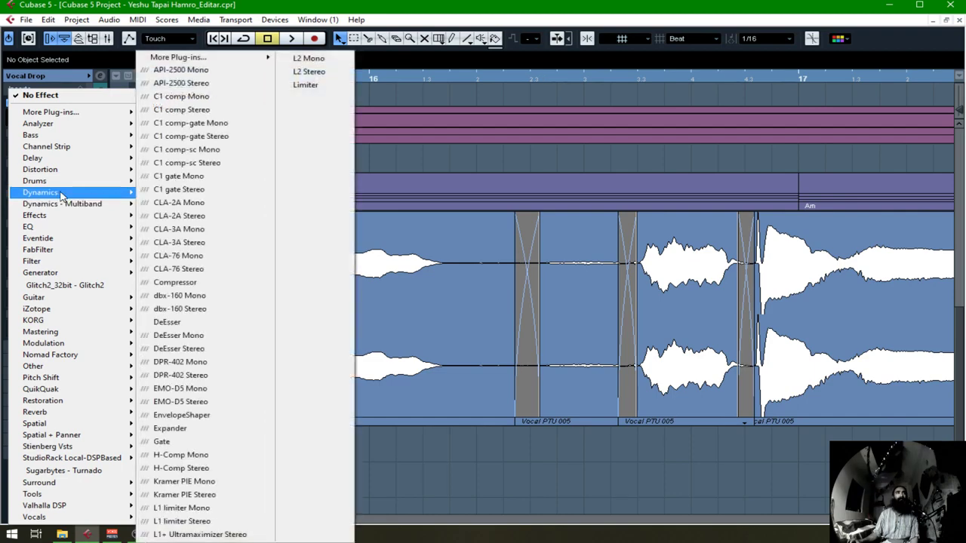
click(175, 282)
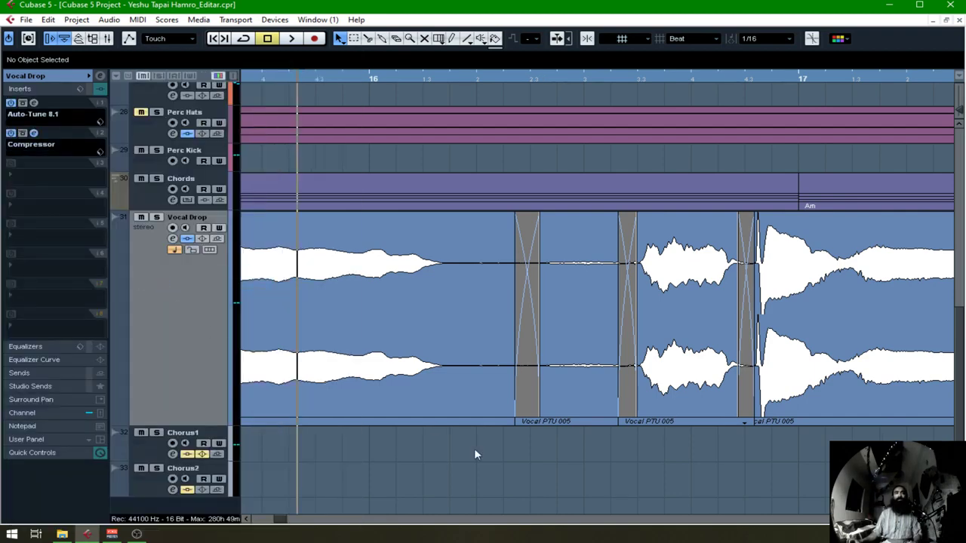
key(space)
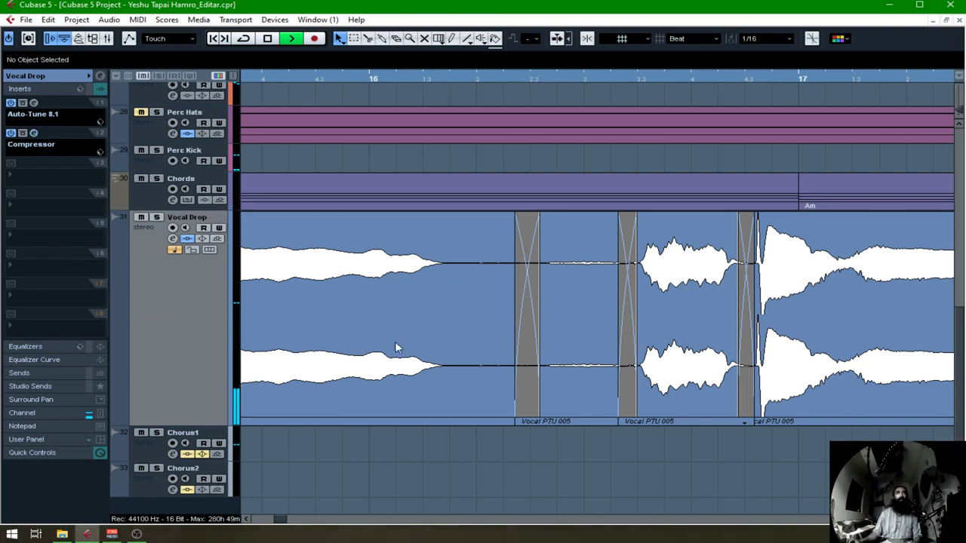
key(space)
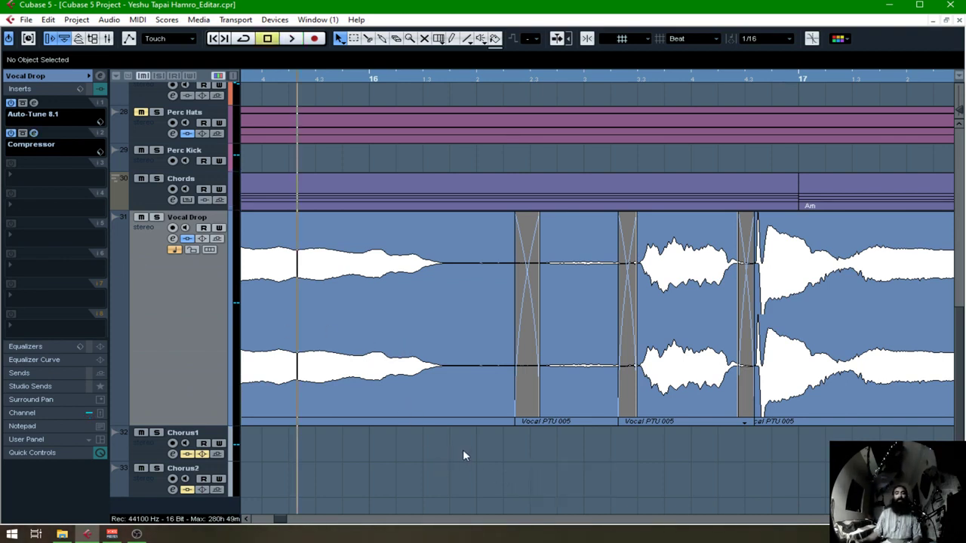
Step: Shift the crossfade before the short phrase leading into bar 17 slightly earlier, ending the quiet breath event at 16.3.2.78
key(space)
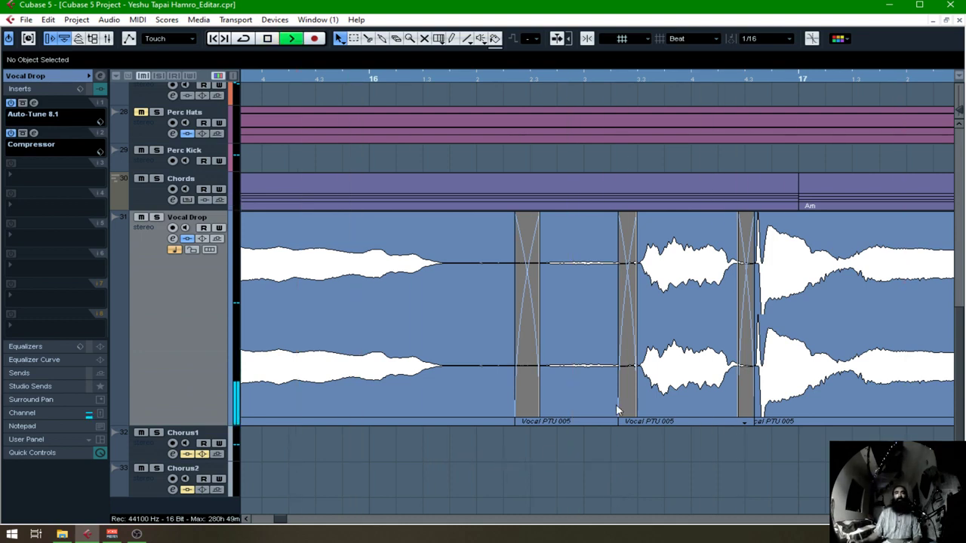
click(597, 336)
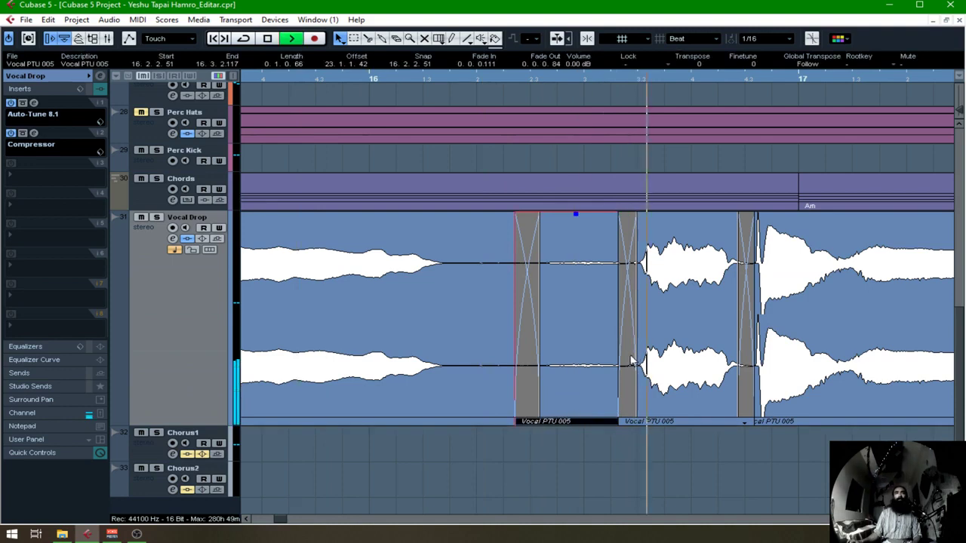
drag(623, 356, 619, 355)
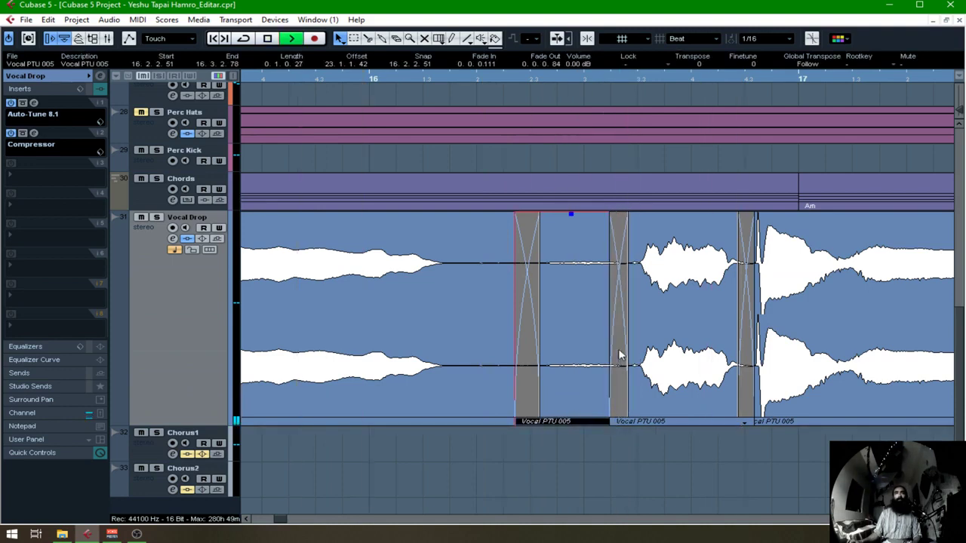
scroll(615, 358, left, 4)
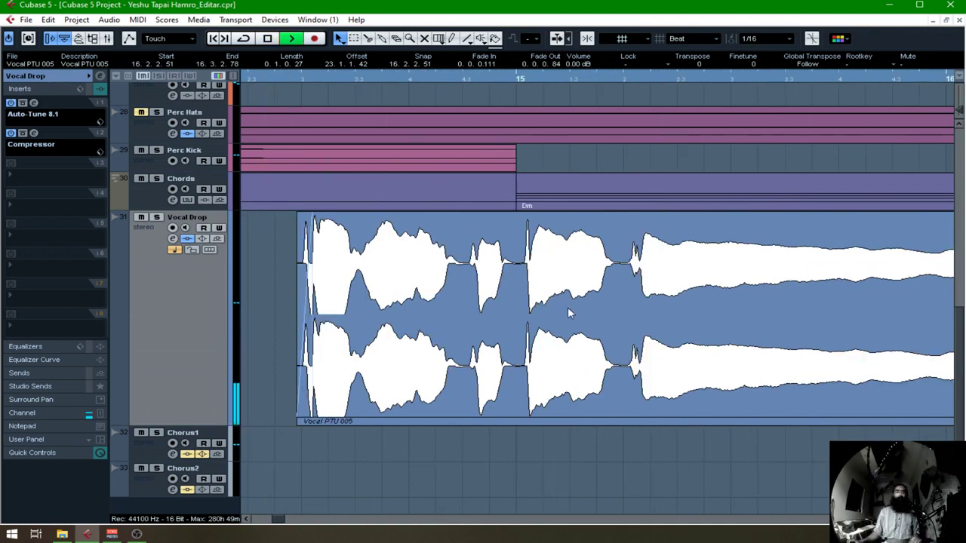
scroll(626, 305, right, 10)
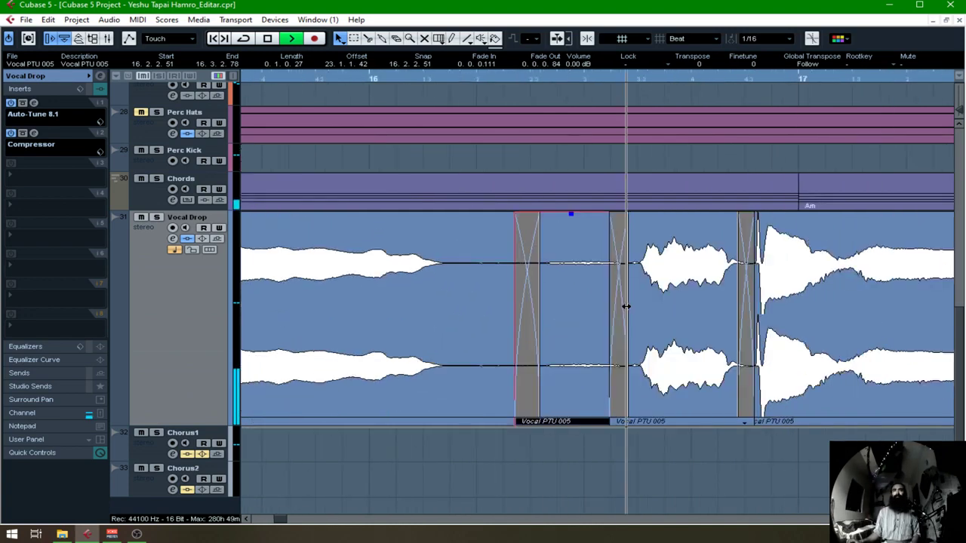
Step: Fade out the end of the long phrase just past bar 18 and trim off its silent tail
click(369, 253)
drag(441, 215, 413, 214)
key(space)
drag(440, 423, 424, 425)
Step: Extend the start of the next Vocal Drop event back to 18.1.3.104 and audition the uncovered breath
drag(548, 422, 441, 422)
click(428, 78)
key(space)
key(space)
key(space)
key(space)
key(space)
key(space)
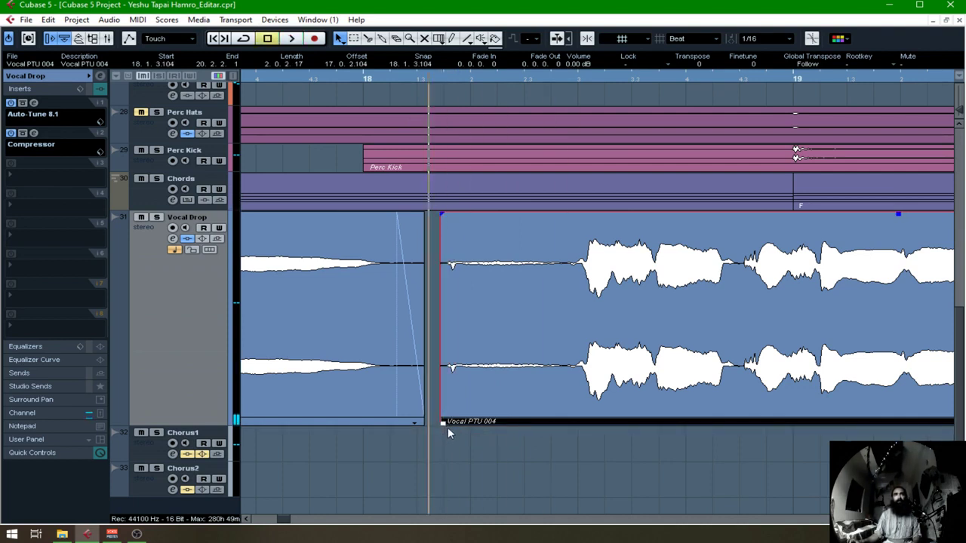
Step: Trim the breath's start to 18.1.4.68 and add a short fade-in
drag(442, 423, 460, 423)
drag(461, 214, 483, 215)
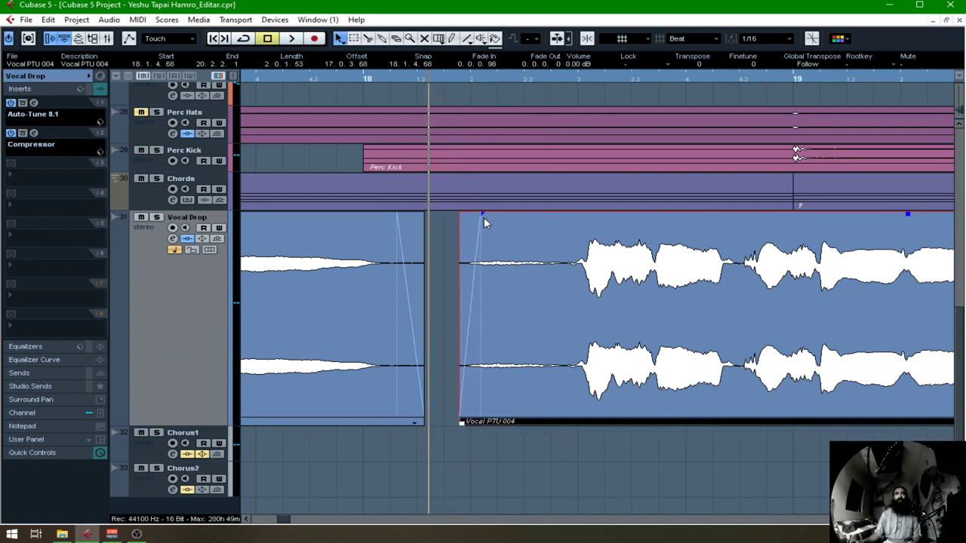
Step: Split the event at 18.2.4.56, between breath and phrase, and fade the breath out and the phrase in
alt+click(568, 289)
mouse_move(561, 215)
mouse_down()
mouse_move(526, 215)
mouse_move(574, 214)
mouse_up()
click(573, 226)
click(538, 254)
Step: Set the breath event's volume to -4.5 dB
click(596, 66)
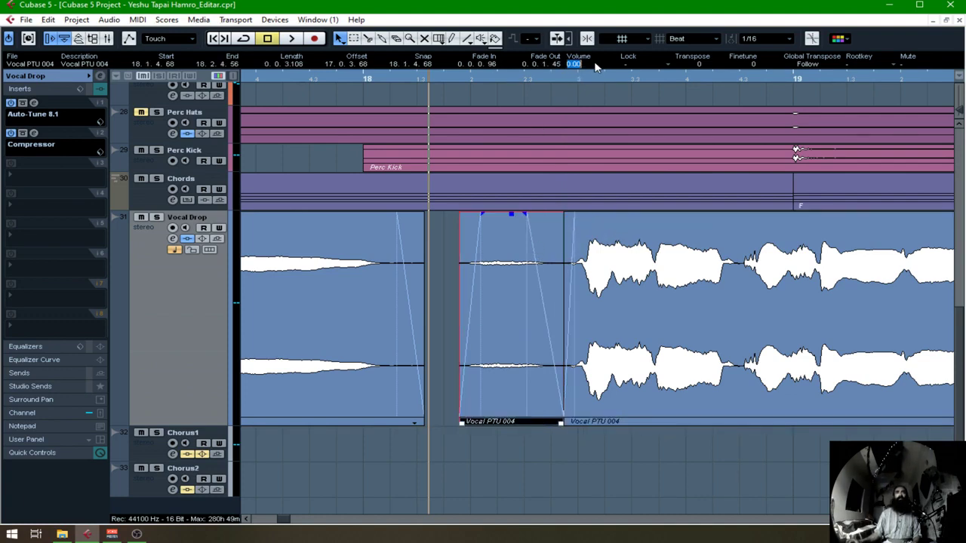
key(BackSpace)
text(-4.5)
key(Return)
Step: Compare the breath events before bar 17 and after bar 18, and play back the edited passage from the earlier one
key(g)
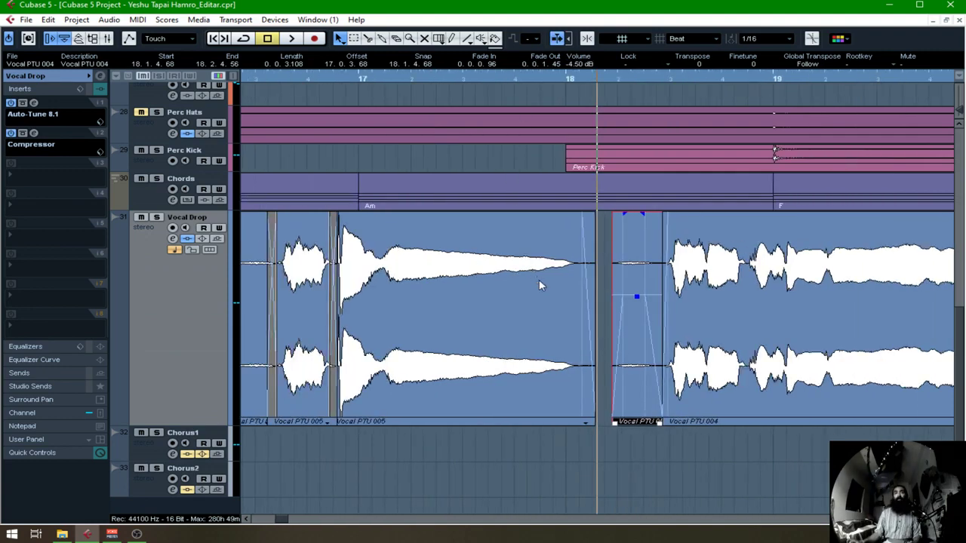
key(g)
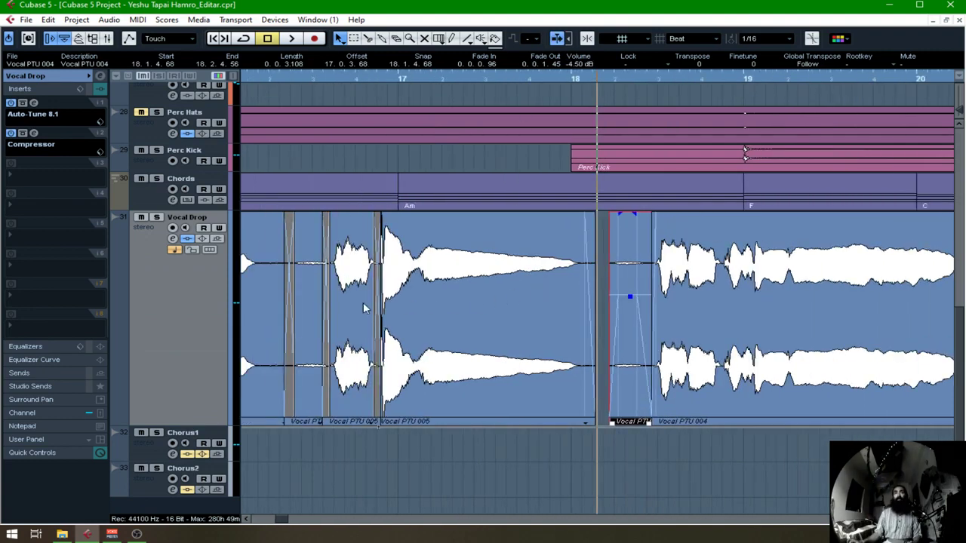
click(313, 322)
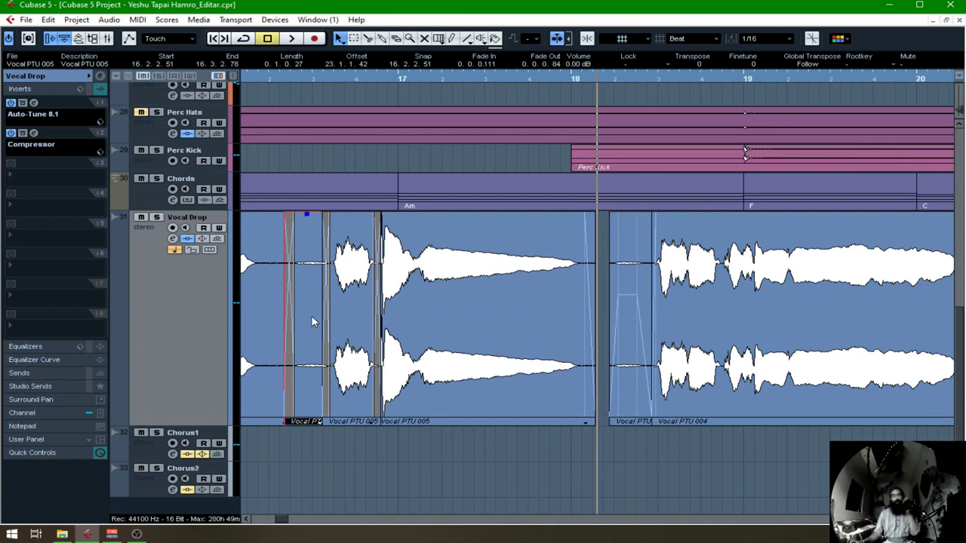
click(341, 447)
click(299, 350)
click(624, 277)
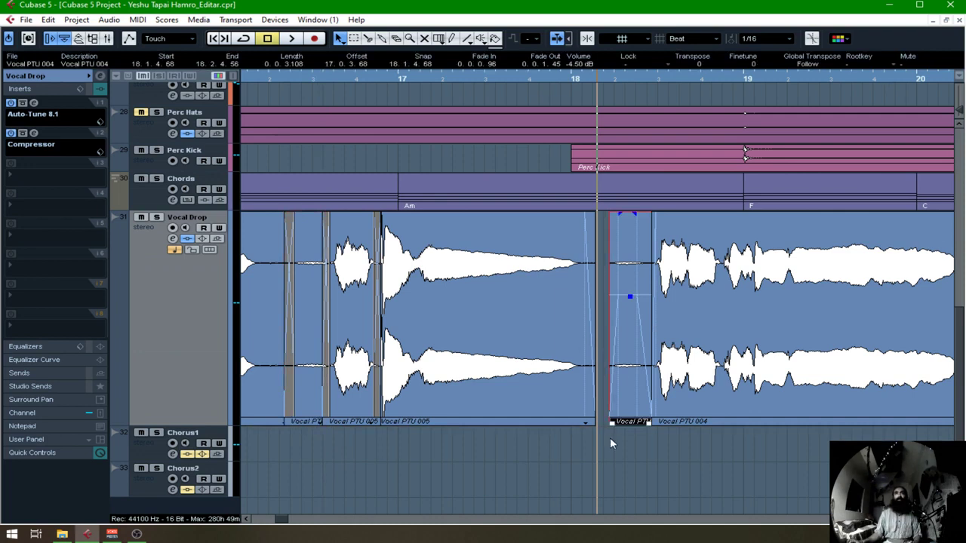
click(584, 443)
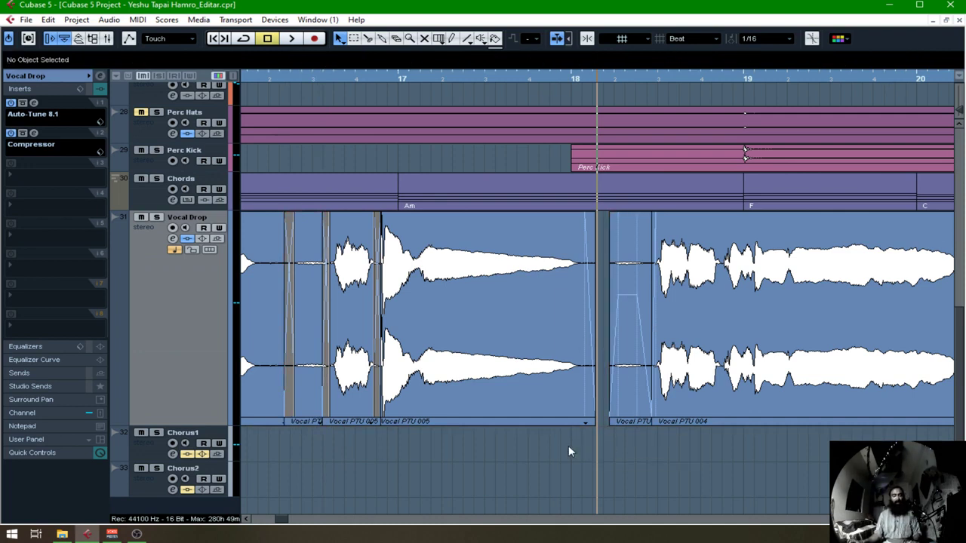
click(294, 78)
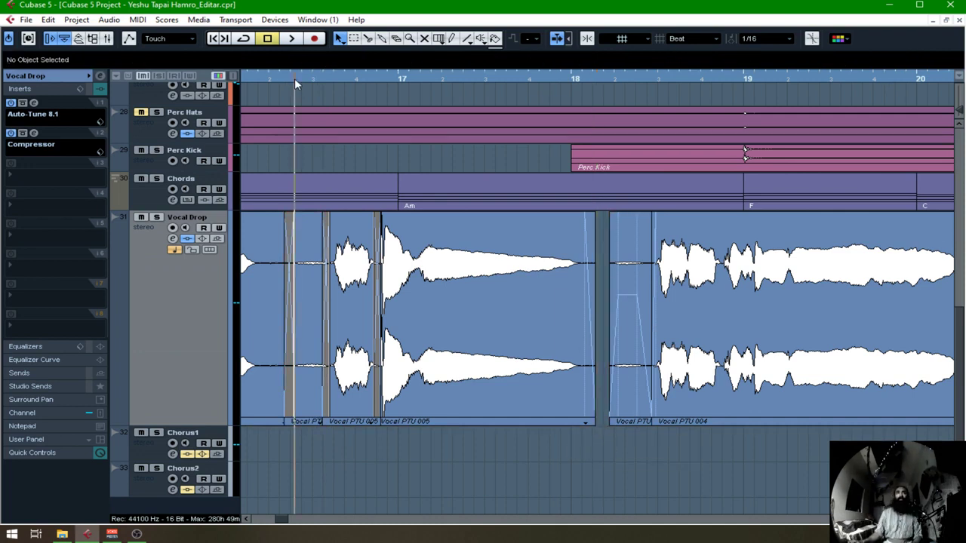
key(space)
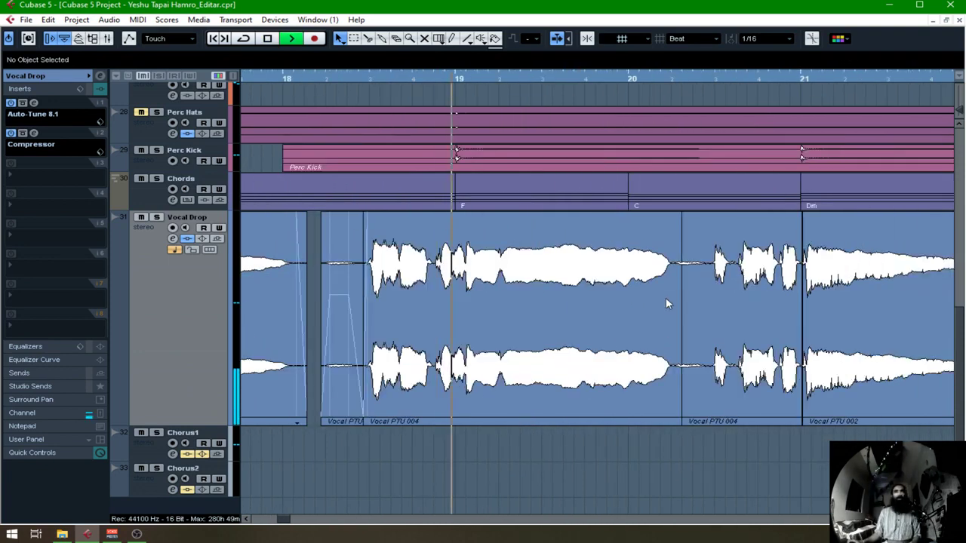
Step: Crossfade the Vocal Drop joint after bar 20 across the whole breath between the held note and the next phrase
key(h)
key(h)
key(h)
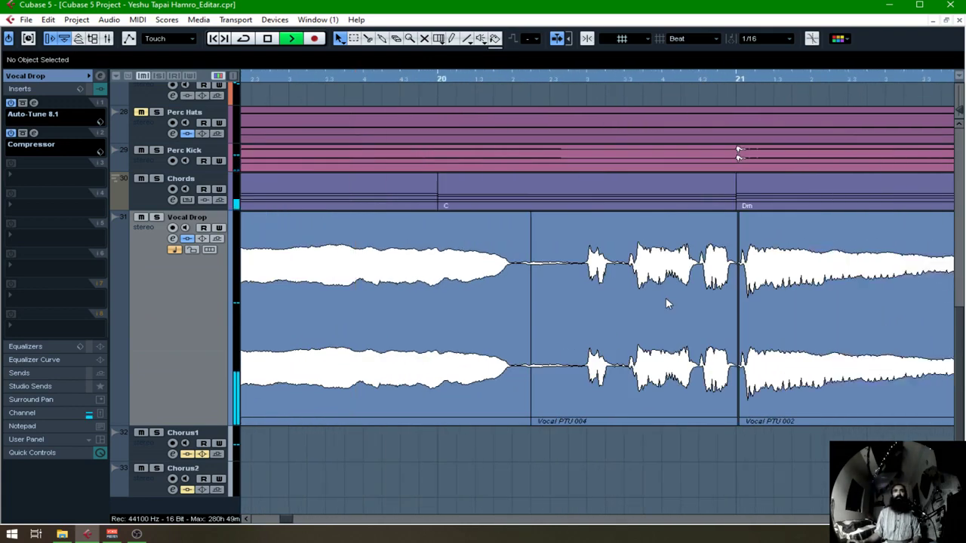
right_click(537, 251)
click(553, 259)
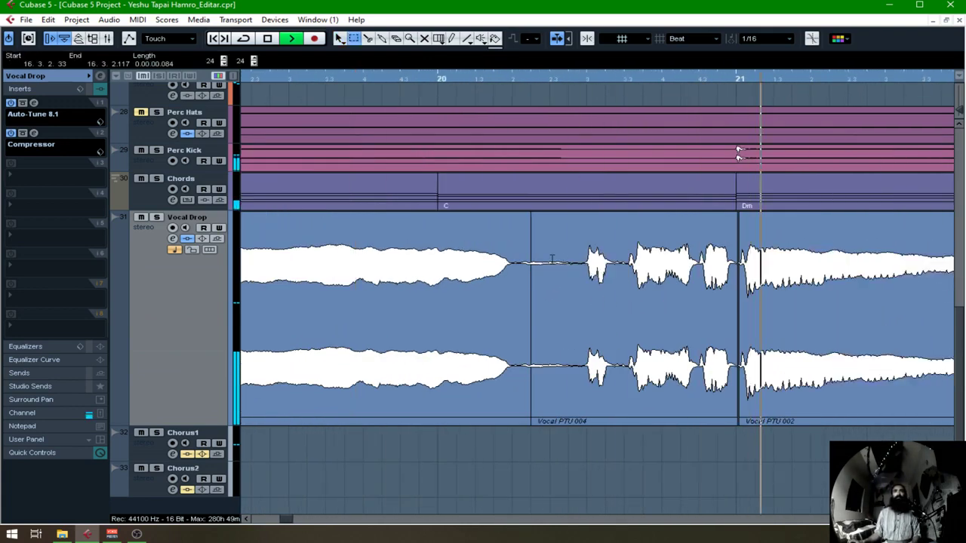
drag(515, 263, 579, 281)
key(1)
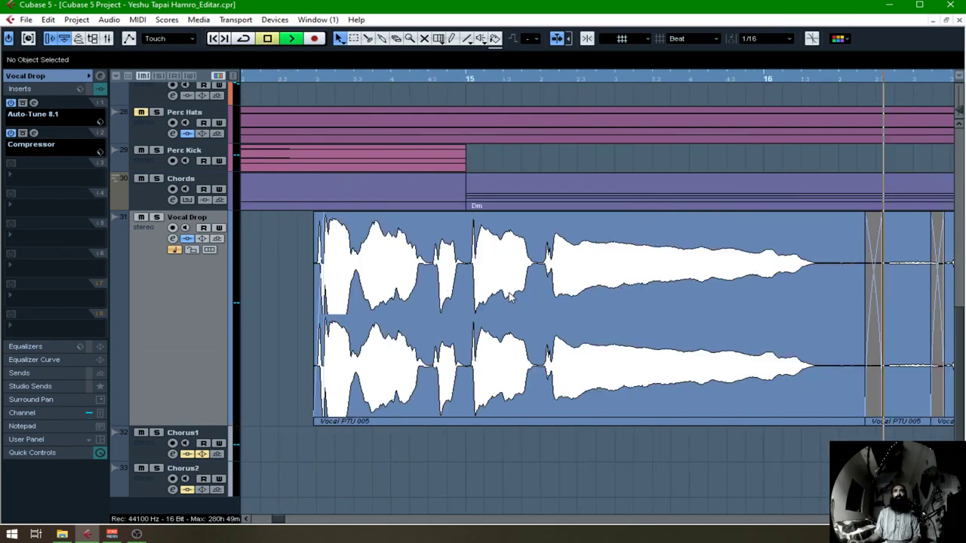
Step: Audition the passage and shorten the crossfade after bar 20 to a narrow overlap right behind the held note
scroll(578, 299, right, 7)
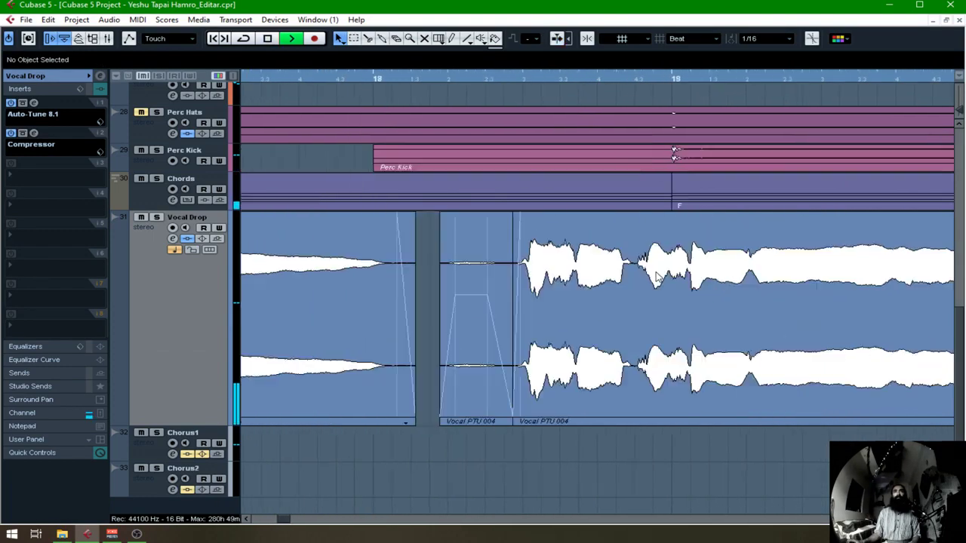
scroll(657, 272, right, 7)
scroll(657, 273, left, 2)
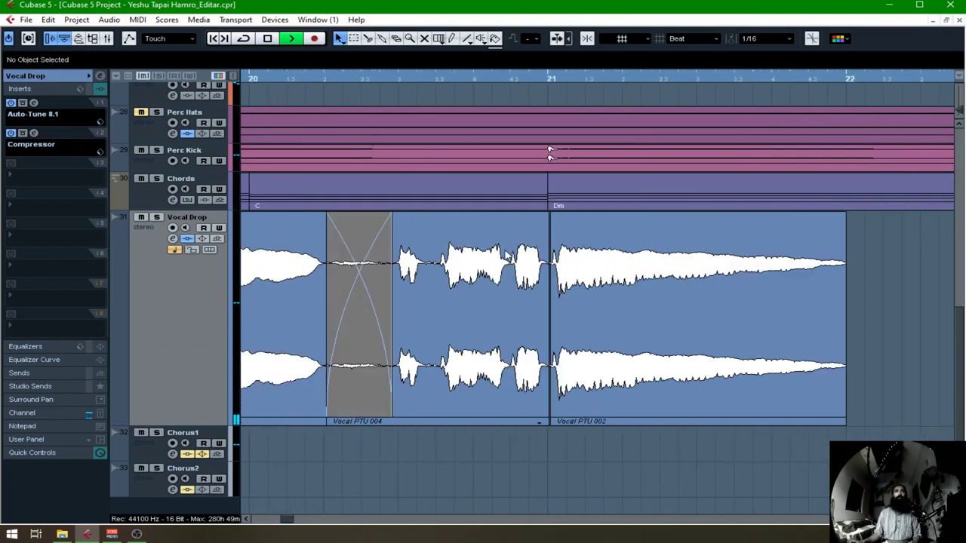
scroll(509, 255, left, 6)
scroll(506, 257, right, 3)
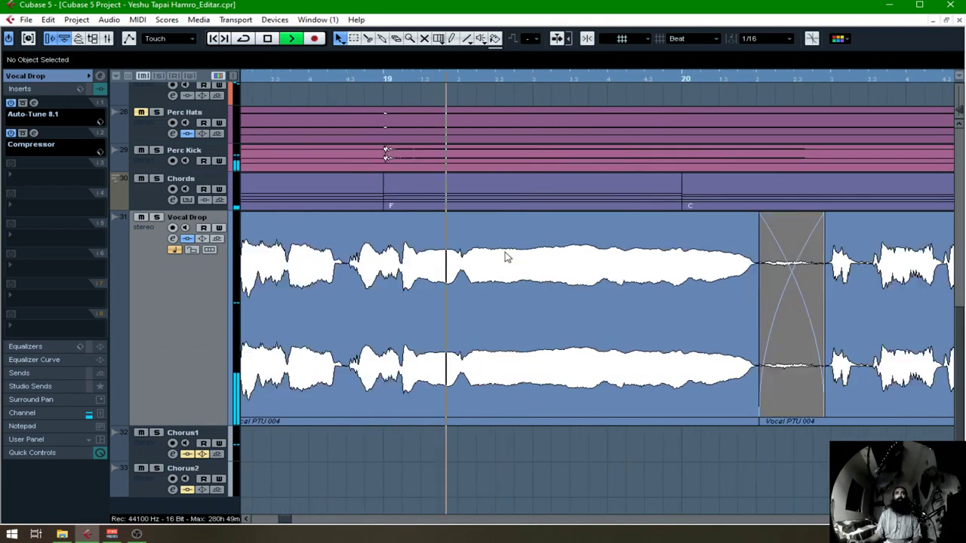
key(h)
scroll(506, 257, right, 4)
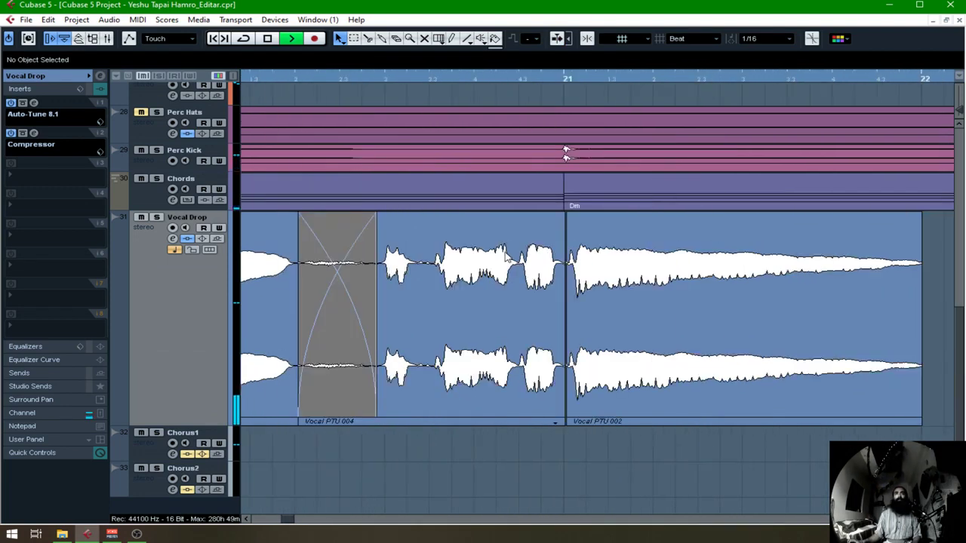
key(space)
drag(375, 302, 300, 405)
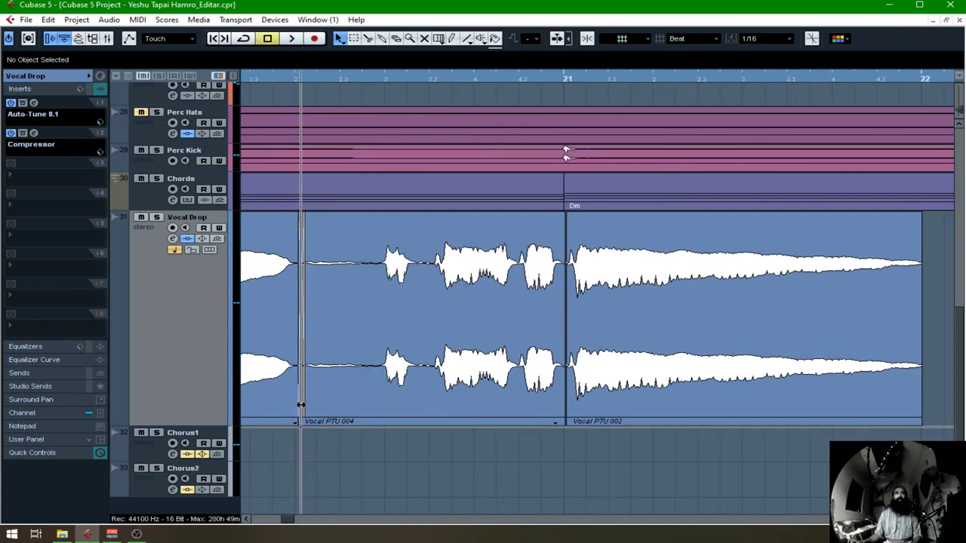
Step: Move the narrow crossfade later, to just ahead of the next phrase's first syllable, and play it back
key(h)
key(h)
key(h)
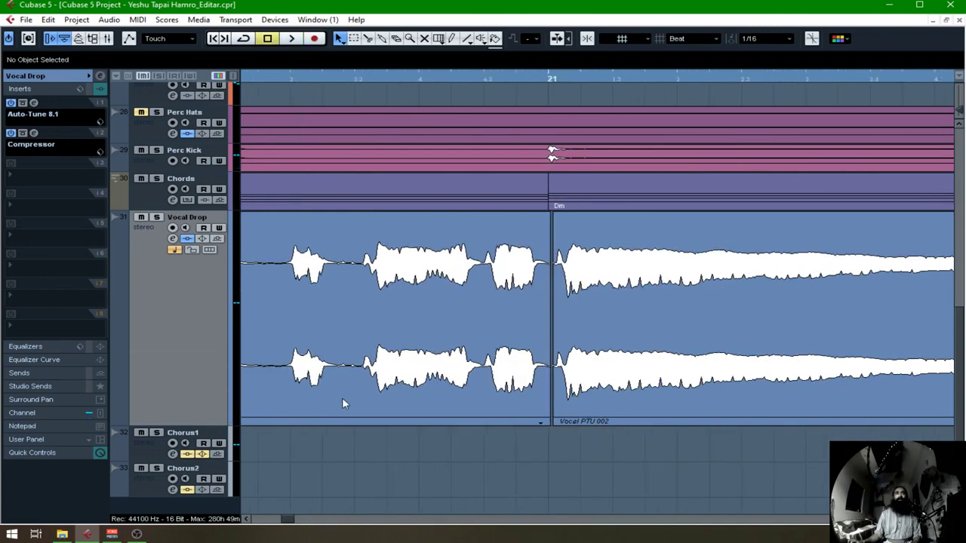
scroll(474, 349, left, 3)
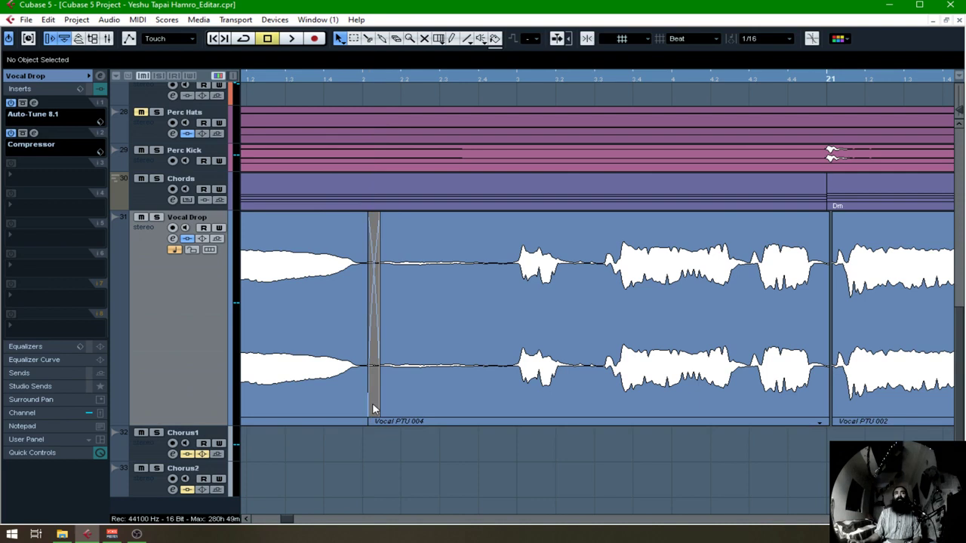
drag(489, 406, 493, 402)
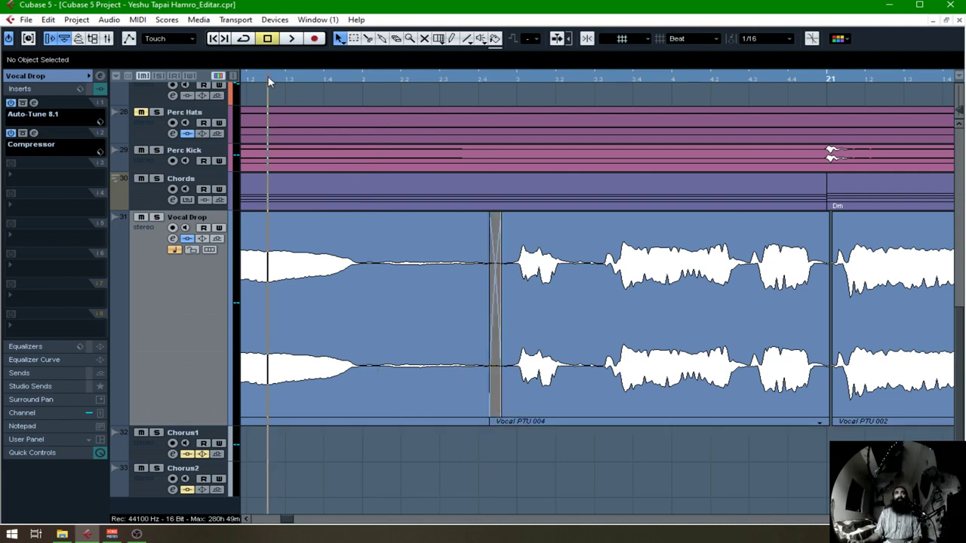
key(space)
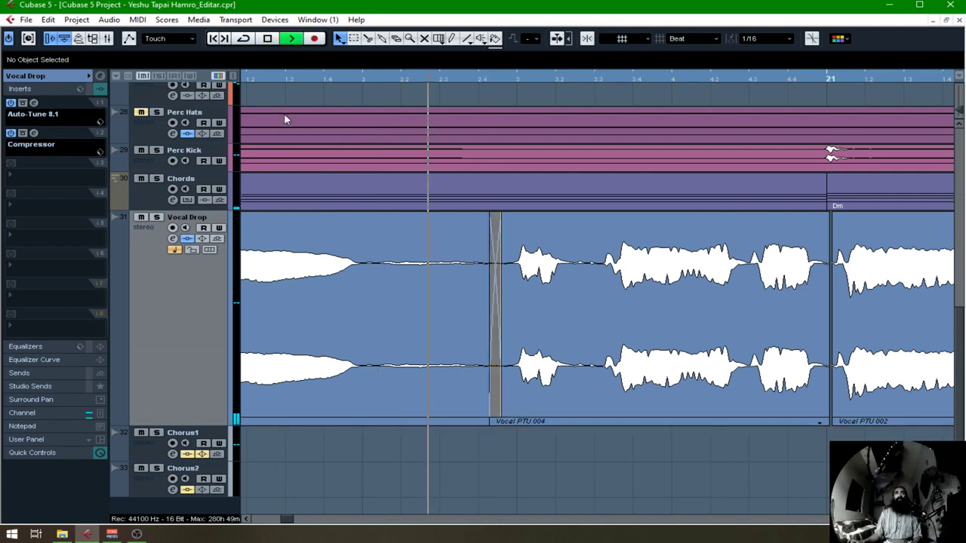
key(space)
Step: Crossfade the joint at bar 21, in the short gap just before the last long note
right_click(535, 324)
click(551, 325)
drag(536, 323, 549, 329)
key(x)
key(1)
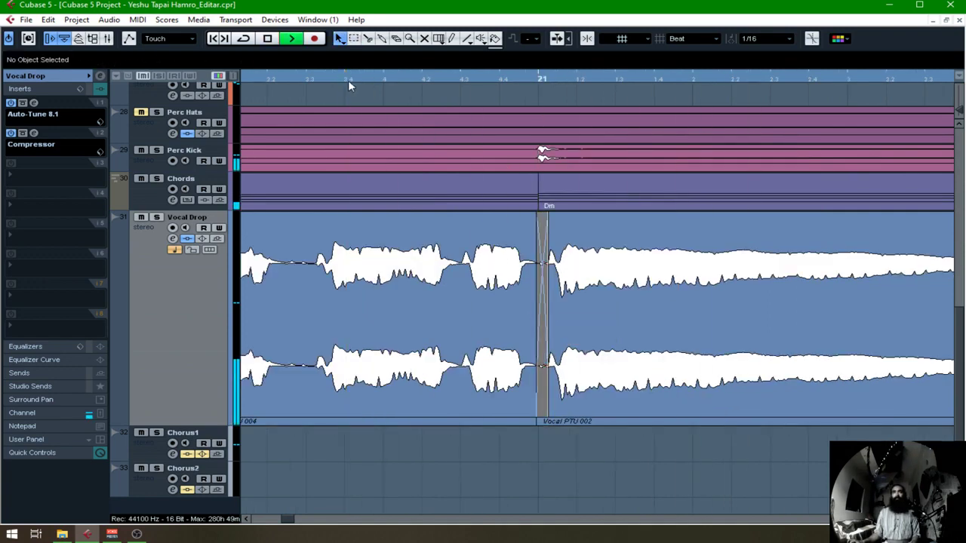
Step: Lengthen the held note's event slightly past bar 22 and fade out its end
click(578, 420)
key(space)
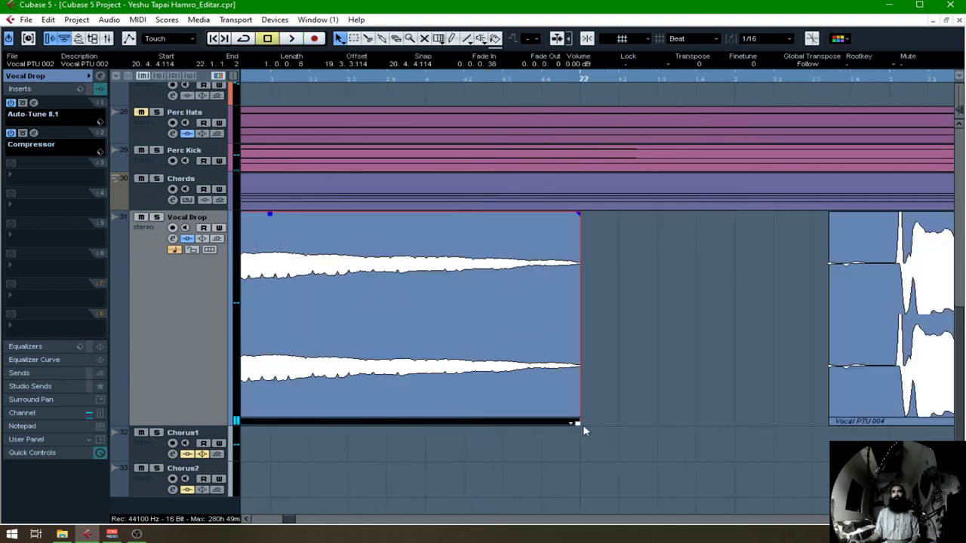
drag(581, 424, 673, 424)
key(space)
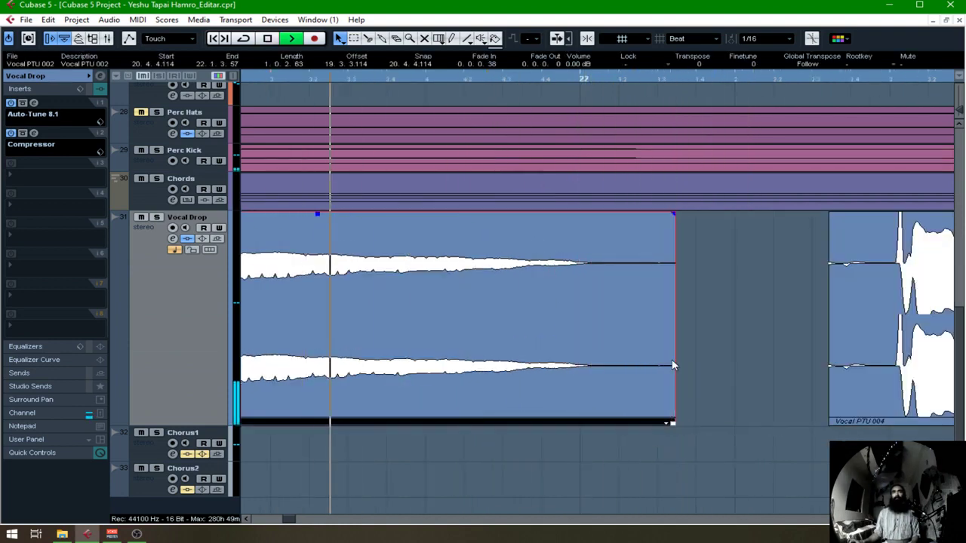
drag(673, 213, 641, 214)
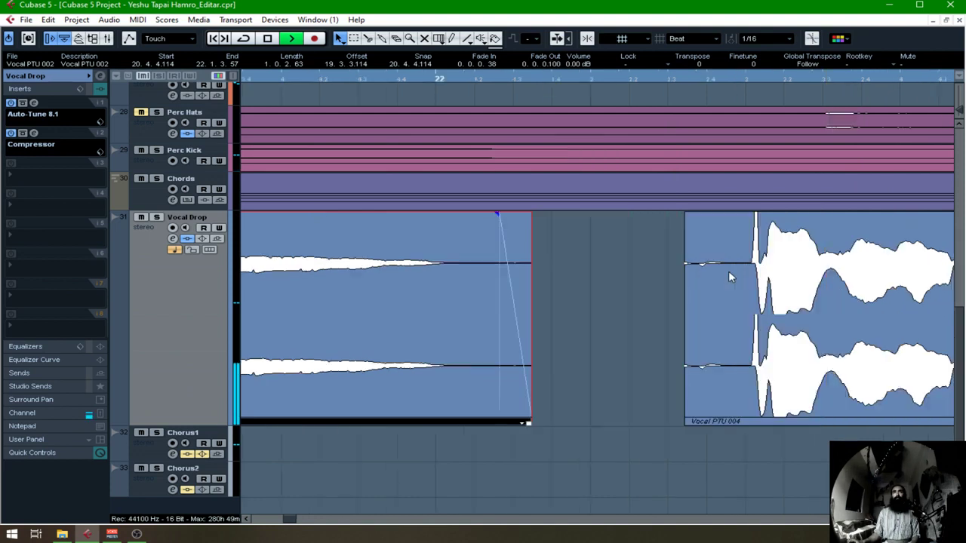
Step: Uncover the breath after bar 22 as its own event and trim the following phrase to its first syllable with a short fade-in
drag(690, 424, 559, 422)
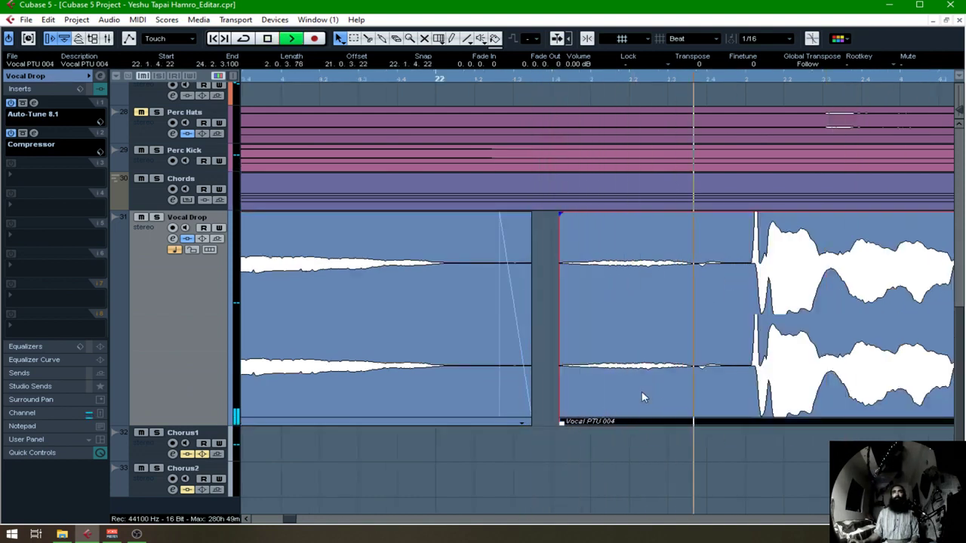
alt+click(696, 358)
drag(698, 424, 750, 424)
drag(752, 215, 763, 216)
drag(747, 420, 751, 420)
Step: Fade the isolated breath after bar 22 in and out
click(635, 301)
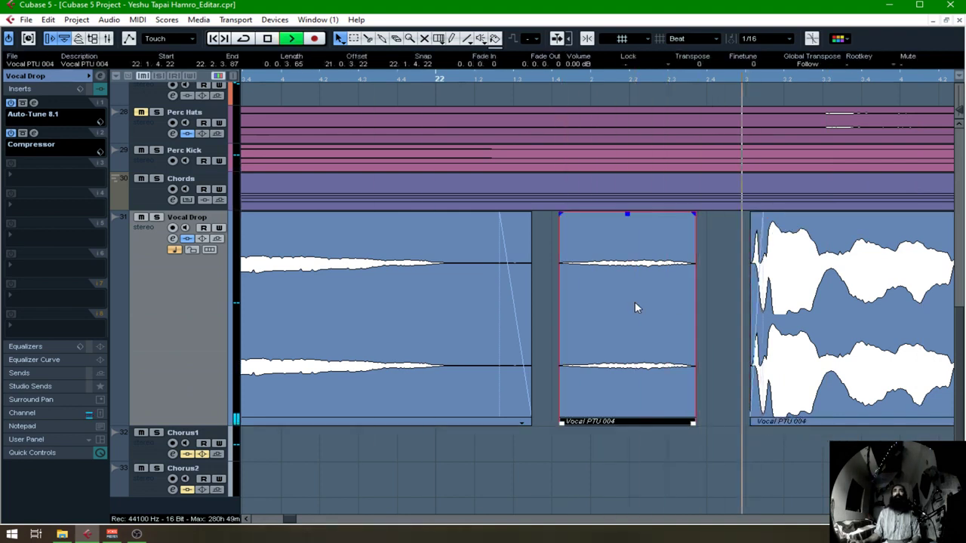
drag(692, 217, 670, 217)
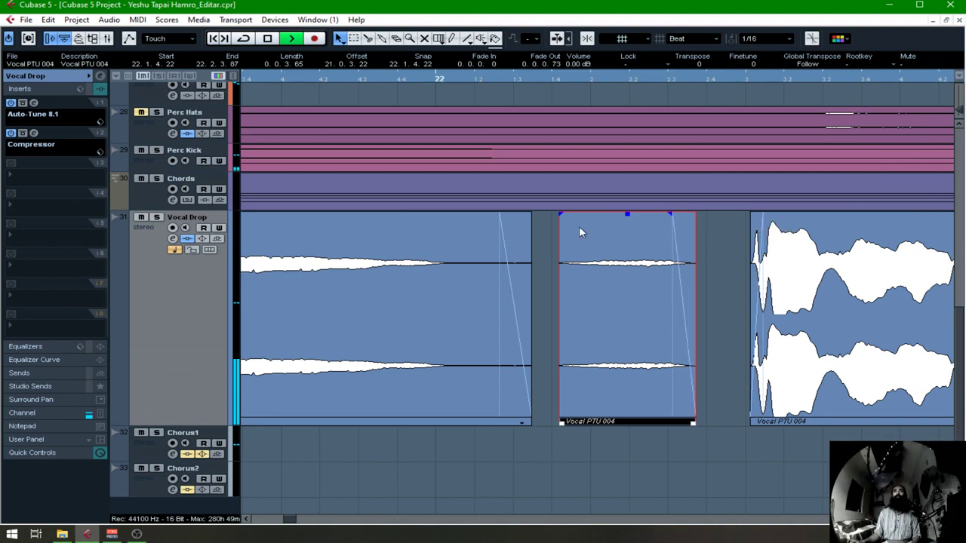
drag(568, 218, 590, 217)
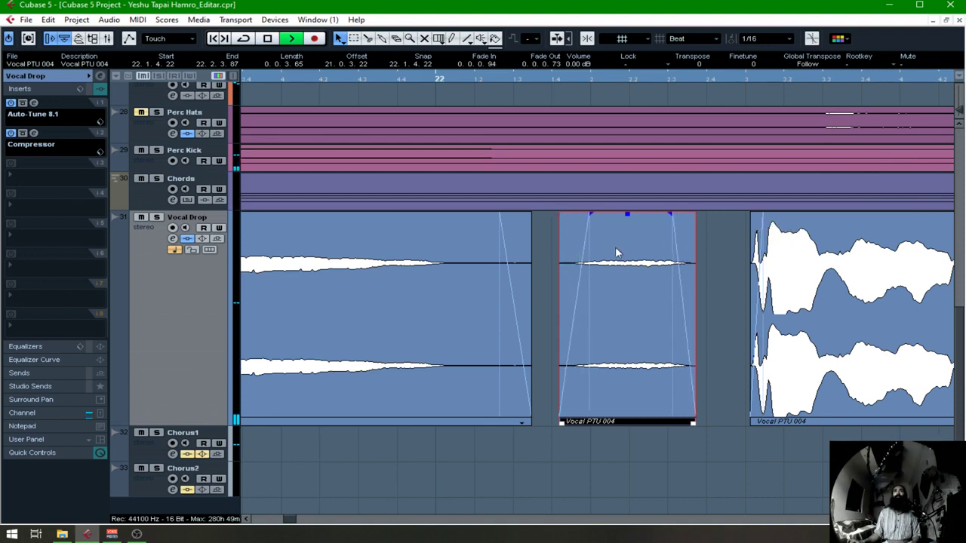
Step: Set the volume of the breath after bar 22 to -4.5 dB and move it slightly later, closer to the next phrase
text(-)
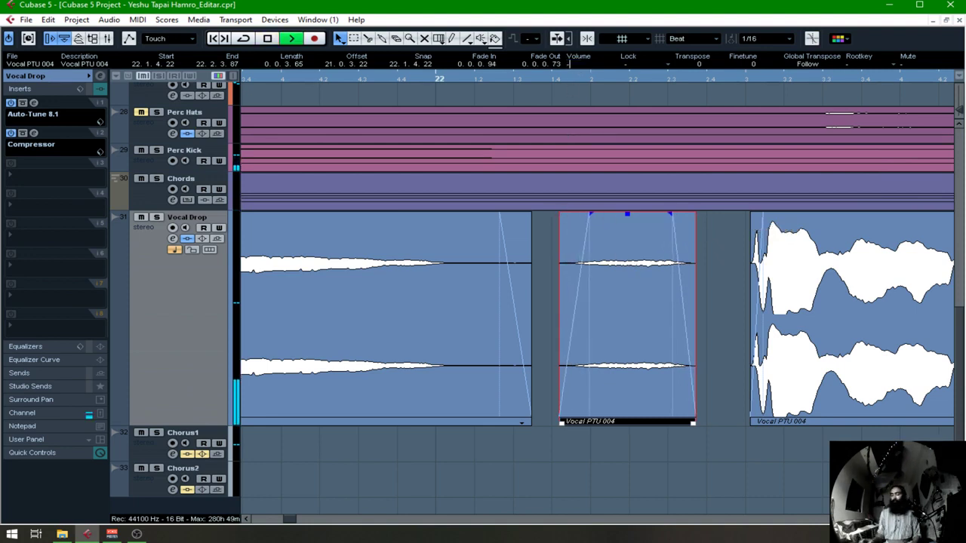
text(4.5)
key(Return)
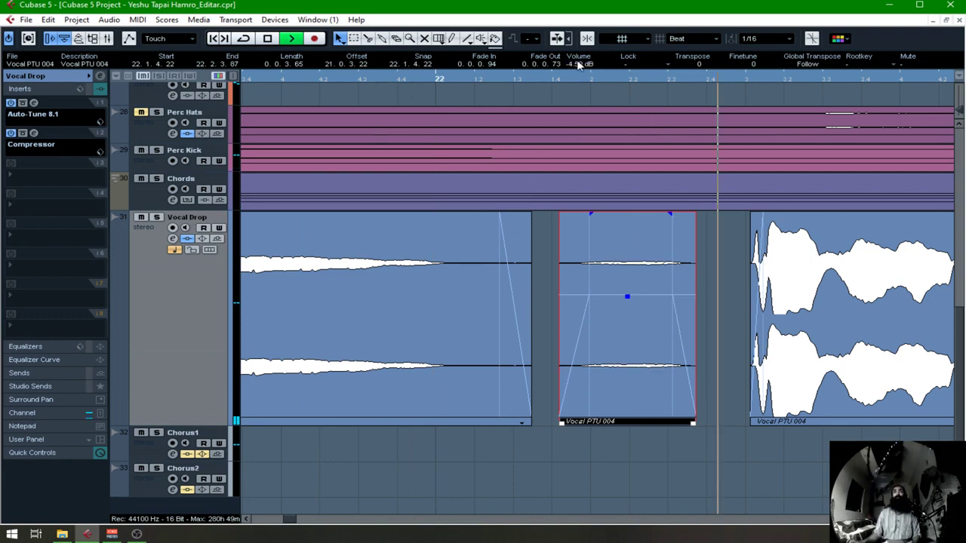
drag(631, 268, 633, 269)
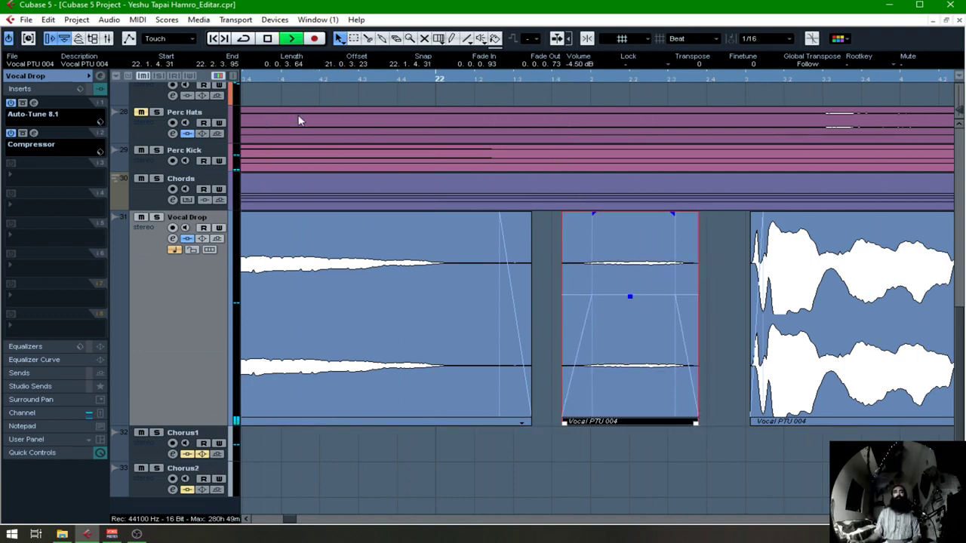
drag(640, 250, 654, 254)
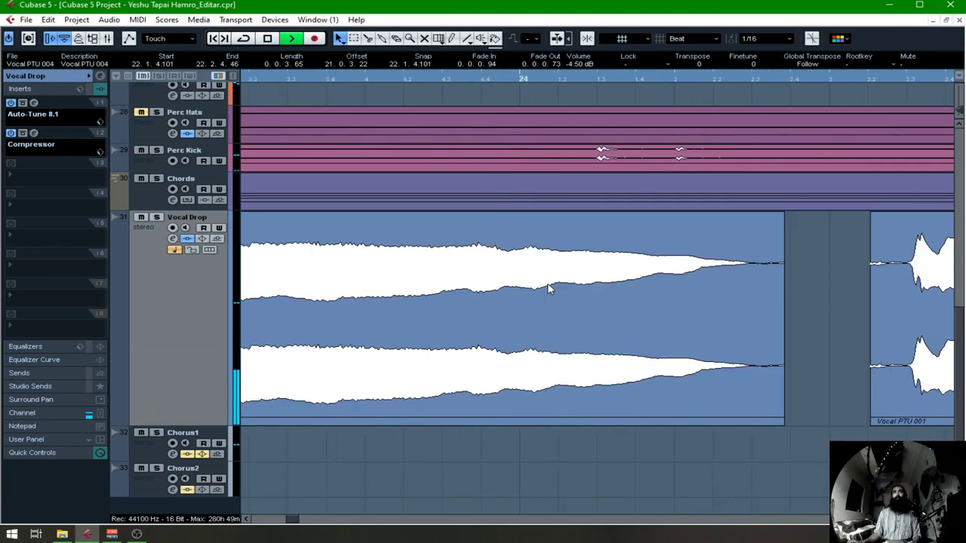
Step: Trim the silent tail of the long note after bar 24 and fade out its end
scroll(675, 307, right, 3)
click(483, 340)
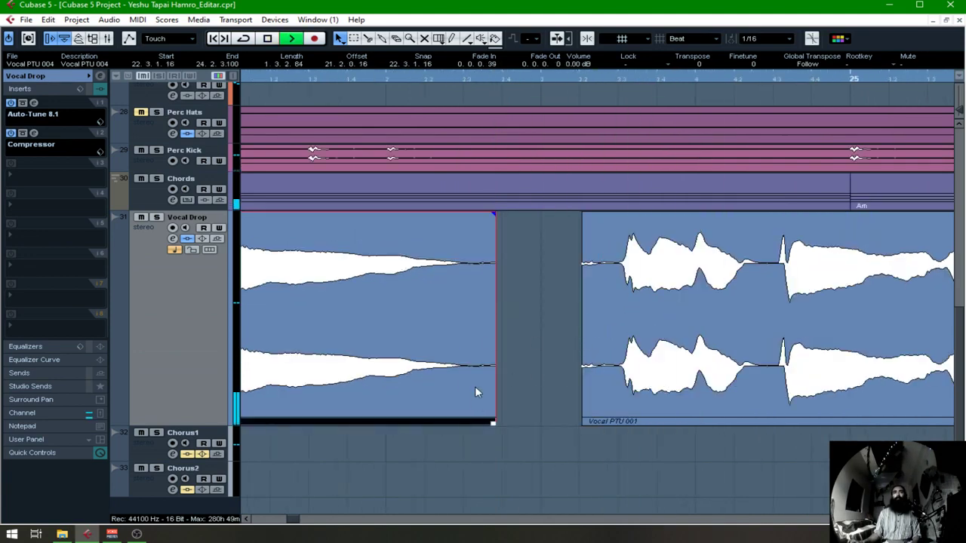
drag(489, 424, 468, 424)
drag(469, 215, 453, 215)
Step: Uncover the breath after bar 24 as its own event, fade both its ends, and give the following phrase a short fade-in
drag(585, 421, 500, 423)
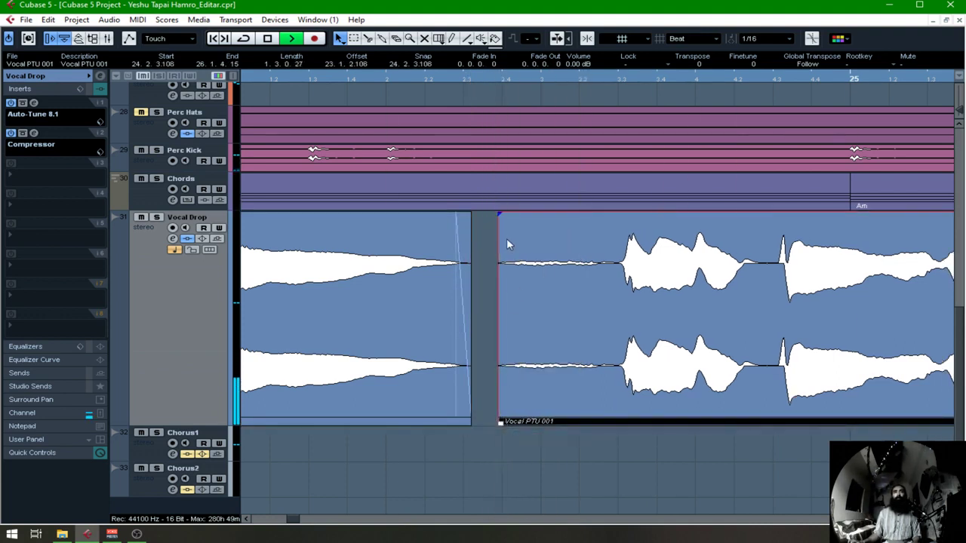
drag(498, 215, 508, 215)
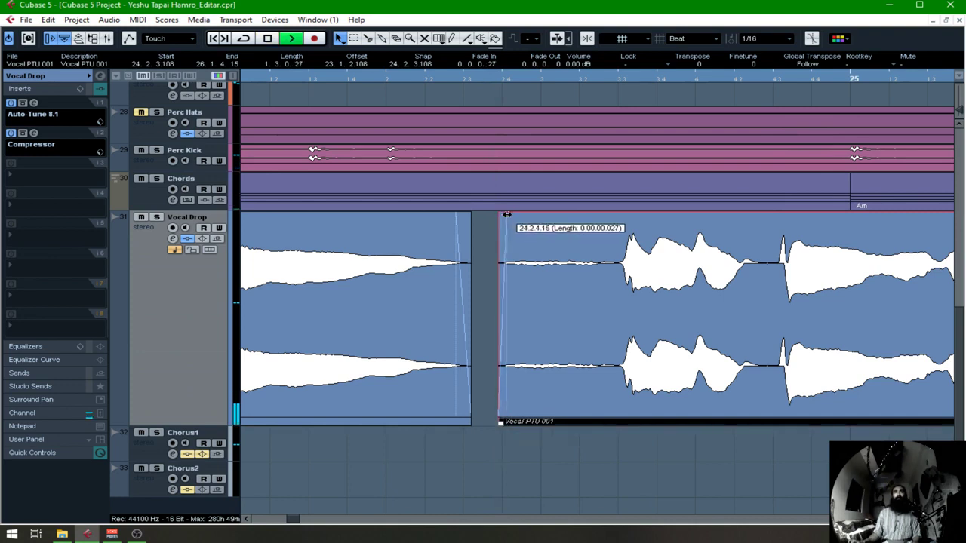
alt+click(620, 288)
drag(612, 217, 596, 221)
click(639, 232)
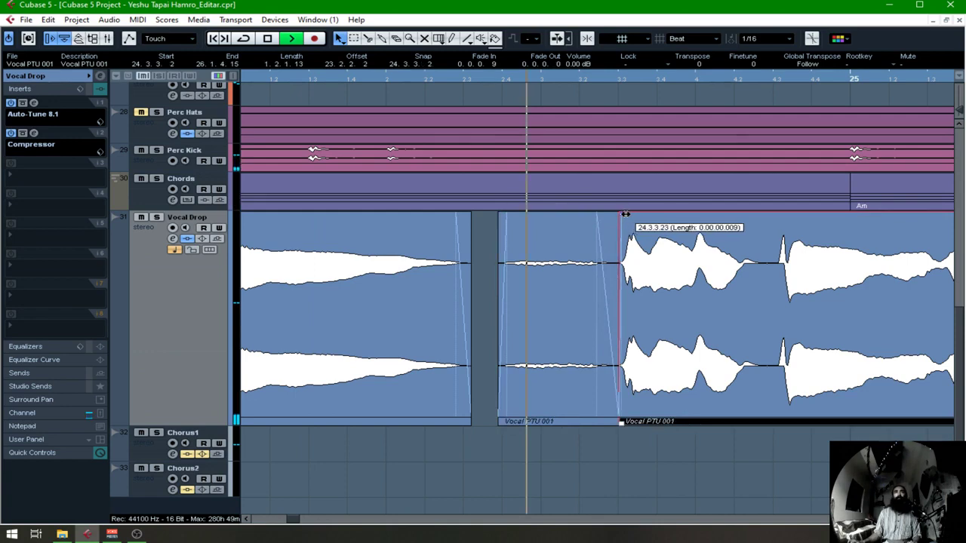
Step: Move the breath after bar 24 slightly earlier in the gap, away from the phrase's first syllable
drag(566, 310, 559, 267)
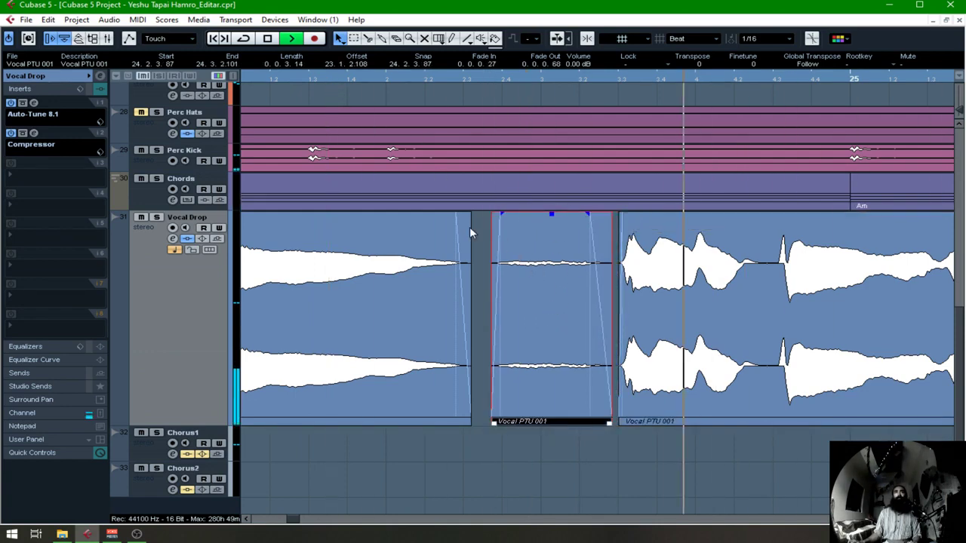
double_click(546, 293)
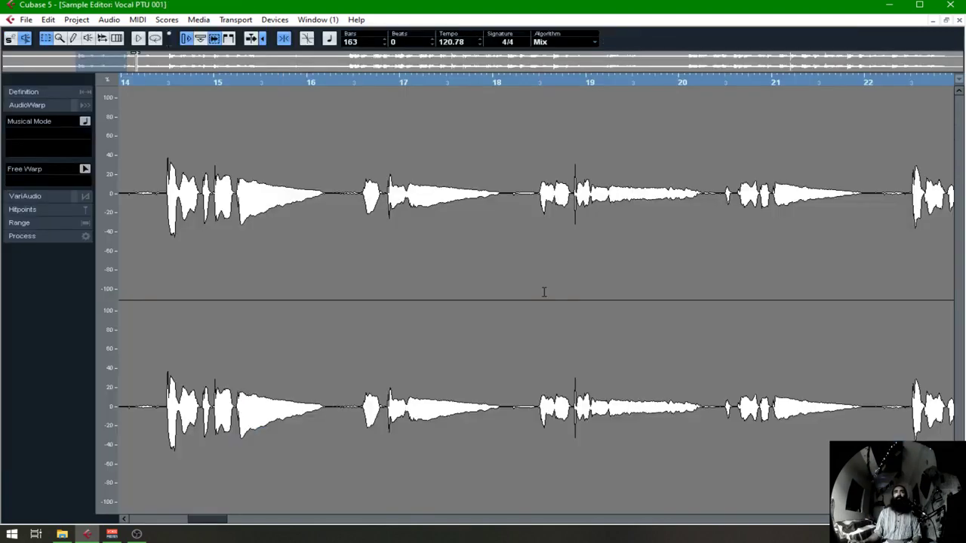
key(Return)
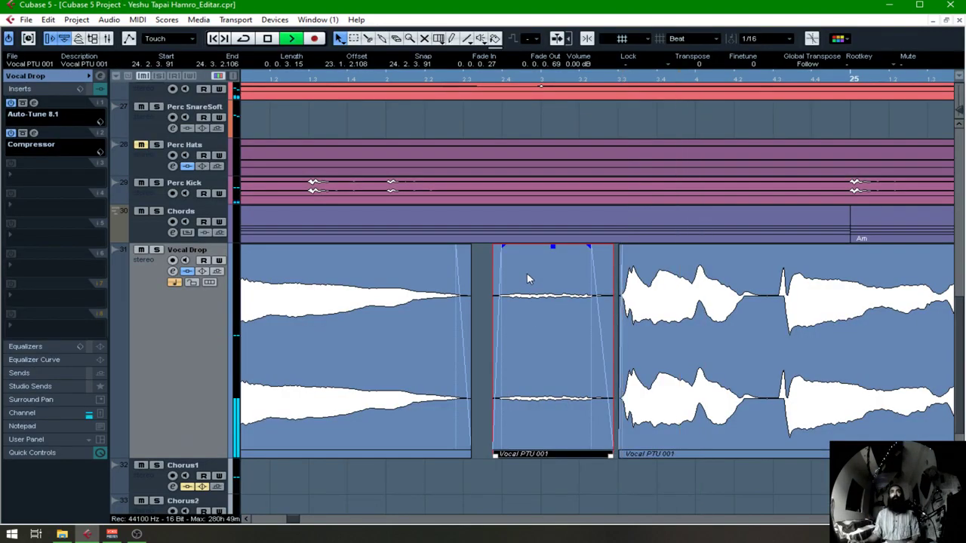
click(483, 306)
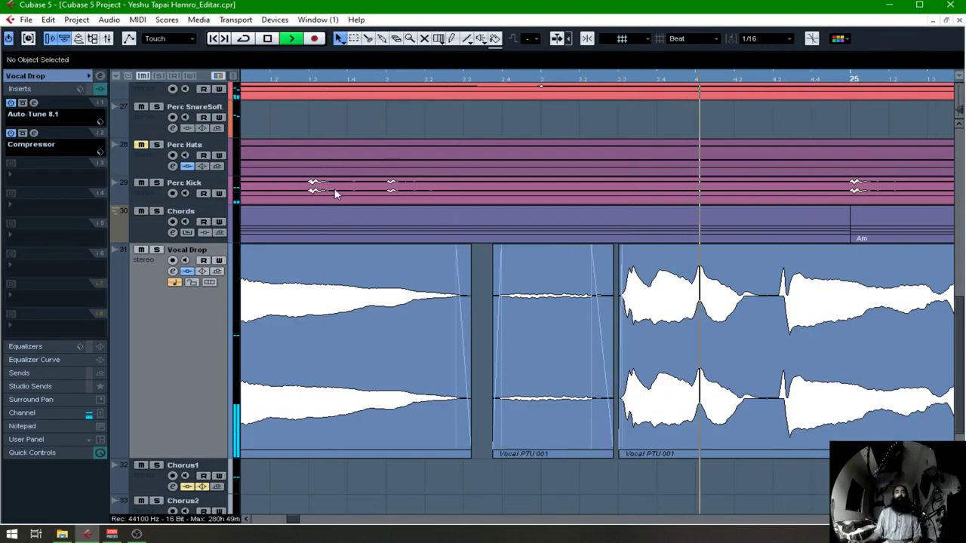
Step: Fade out the held note ending just after bar 26, lengthen its event slightly, and play it back
key(g)
key(g)
key(g)
key(g)
click(790, 261)
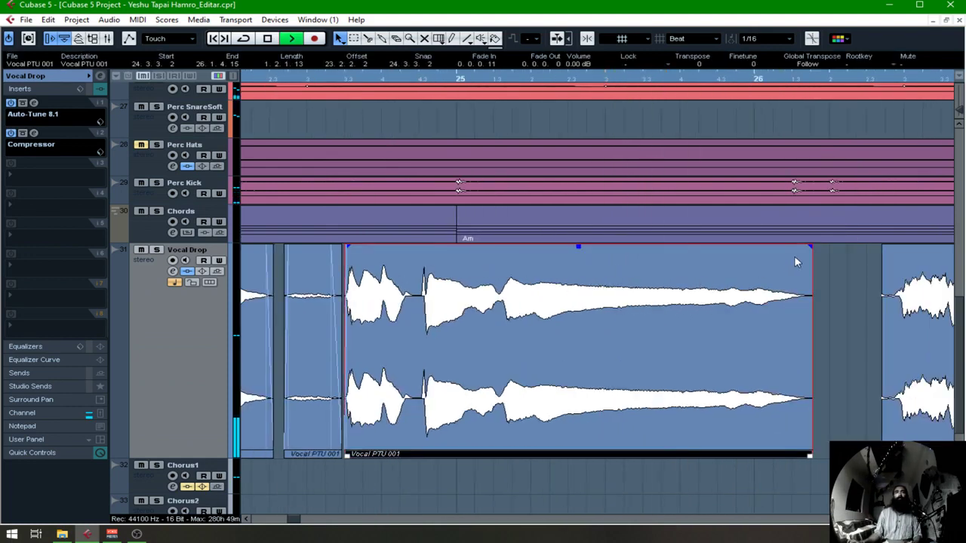
drag(810, 249, 795, 249)
key(space)
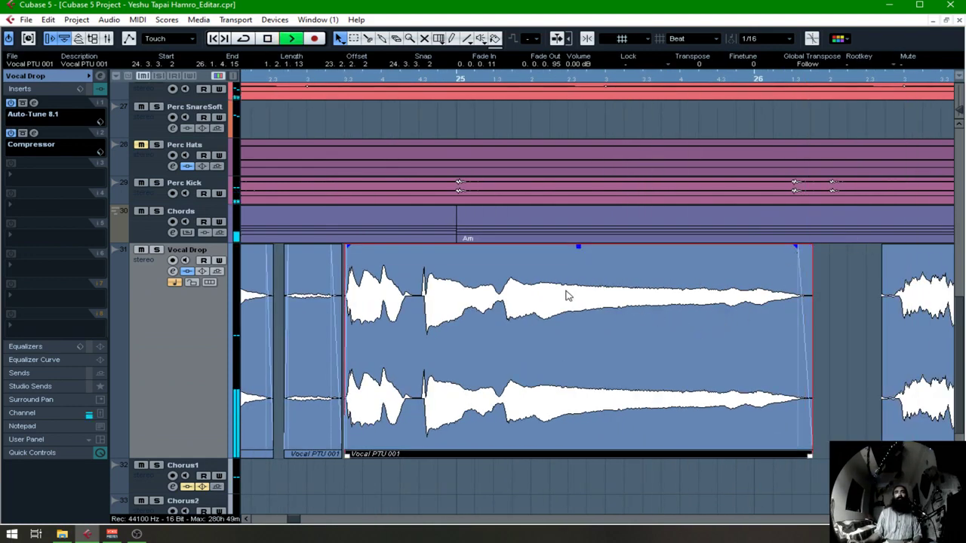
scroll(568, 295, right, 2)
mouse_move(666, 457)
mouse_down()
mouse_move(694, 457)
mouse_move(674, 458)
mouse_up()
scroll(706, 359, right, 2)
key(space)
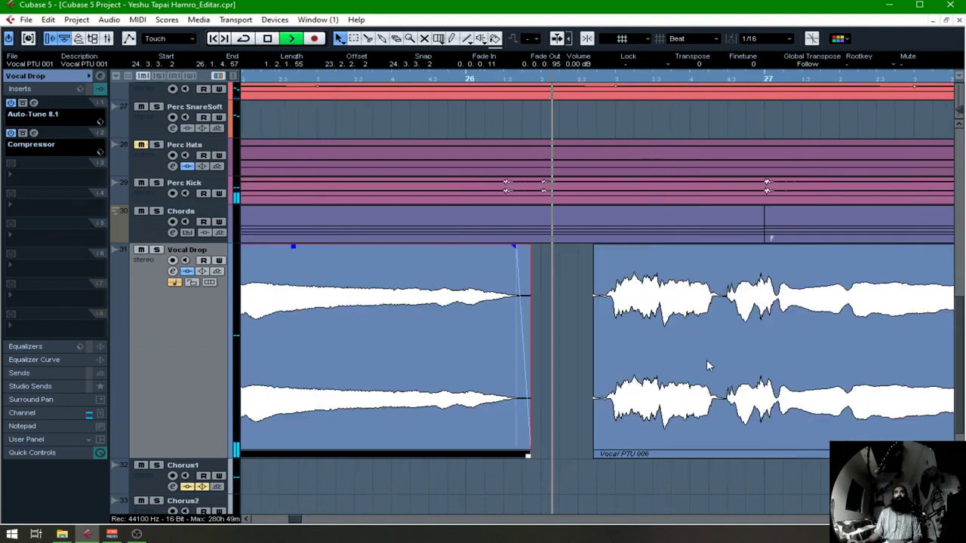
Step: Extend the start of the Vocal PTU 006 event to uncover the breath after bar 26 and split it off as its own event
key(h)
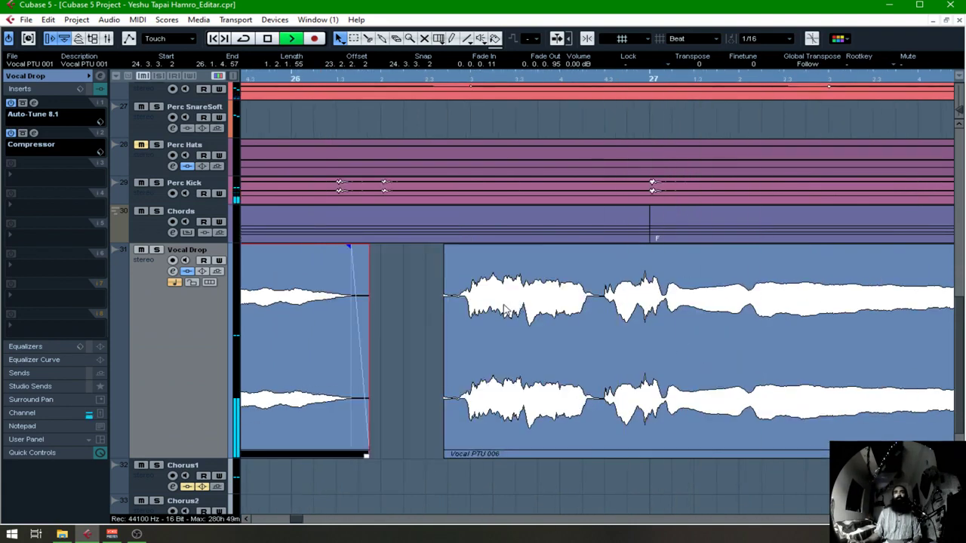
key(h)
key(h)
key(h)
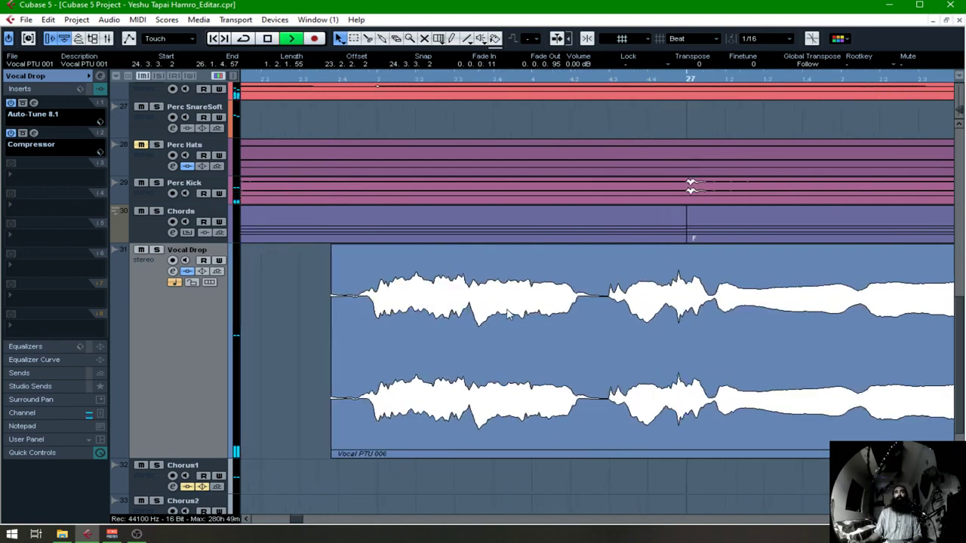
scroll(508, 313, left, 3)
click(685, 408)
drag(621, 455, 503, 455)
click(521, 483)
alt+click(635, 311)
click(625, 280)
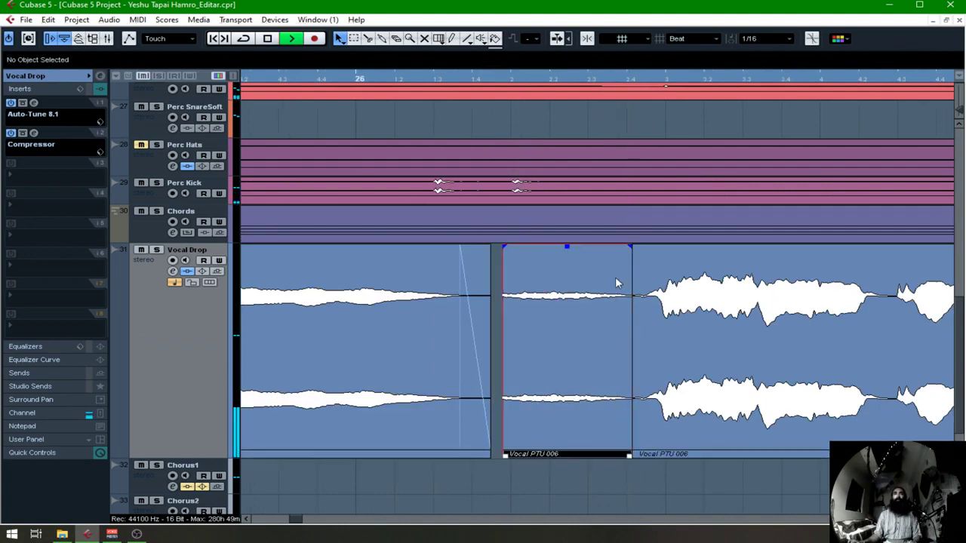
Step: Fade the breath after bar 26 in and out, and lower its volume to -4.5 dB and slightly further
drag(502, 246, 553, 246)
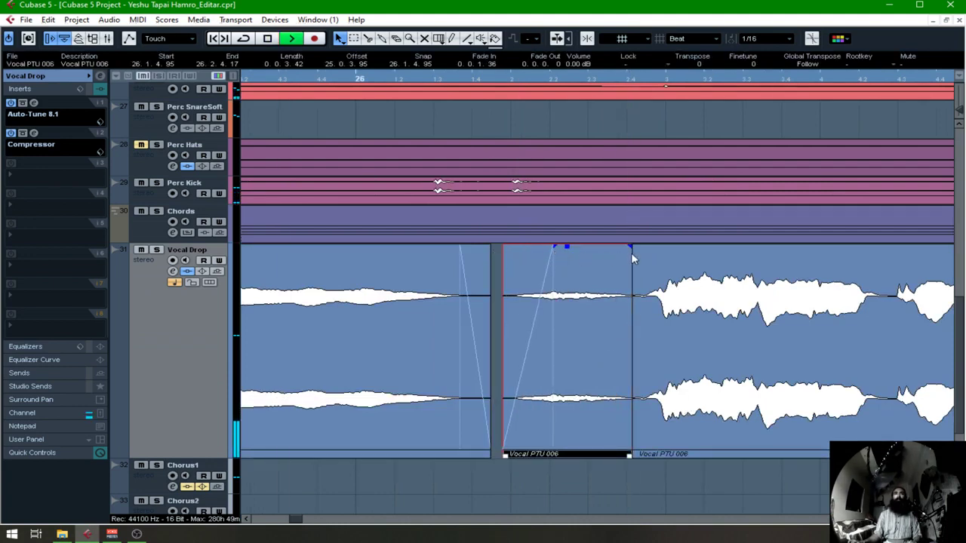
drag(630, 246, 597, 247)
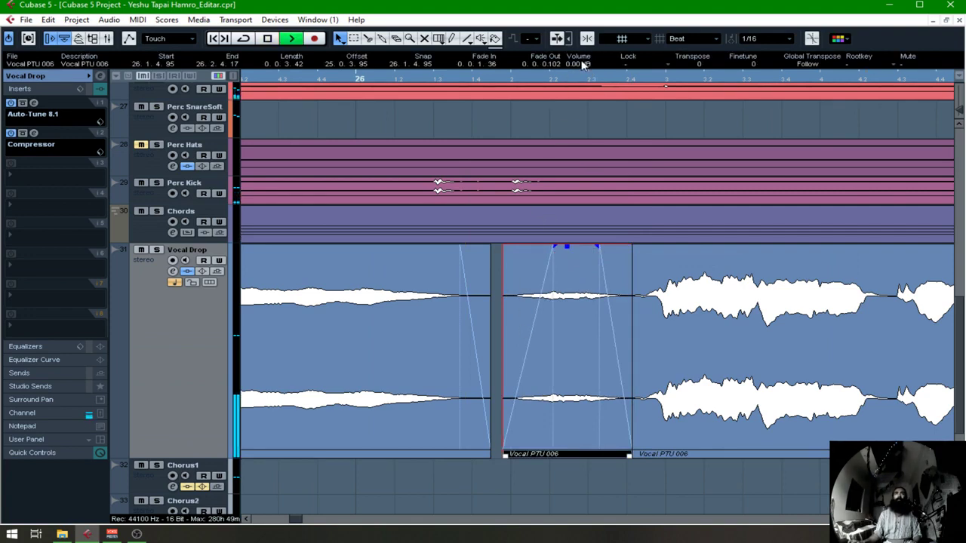
text(-4.5)
key(Return)
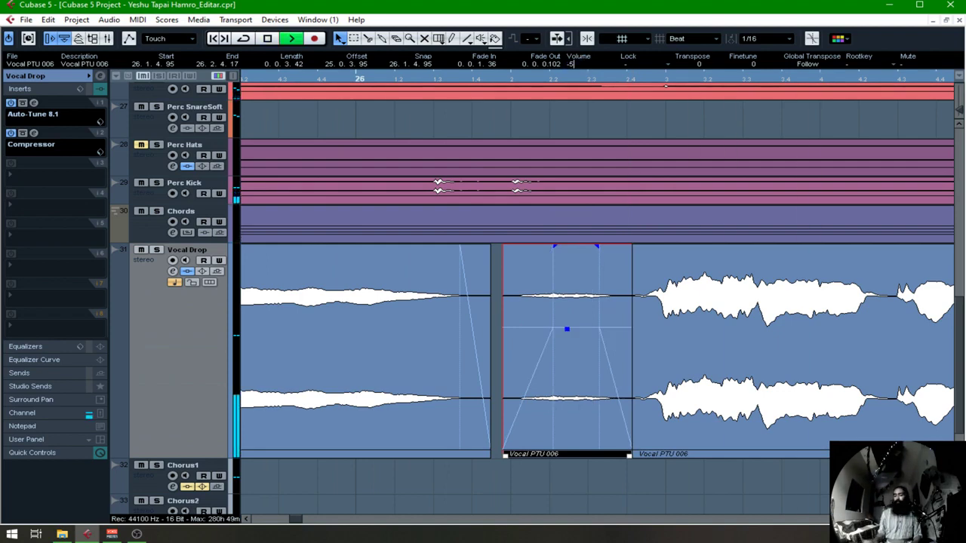
Step: Add a short fade-in to the phrase following the breath after bar 26 and play back the transition
click(636, 324)
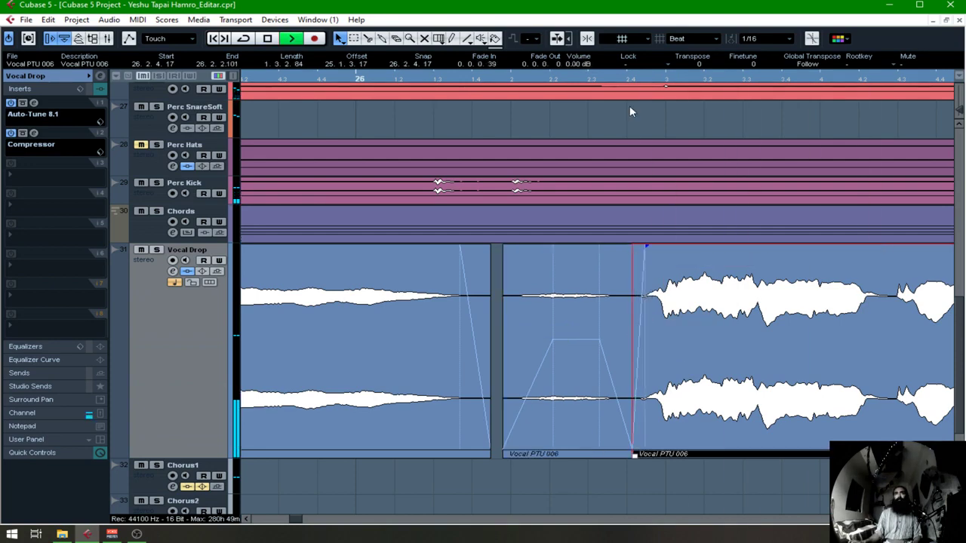
key(space)
key(space)
key(space)
Step: Isolate the dense, noisy section within the phrase's opening, midway between bars 26 and 27, by splitting the event at its start and end
key(h)
key(h)
key(h)
key(h)
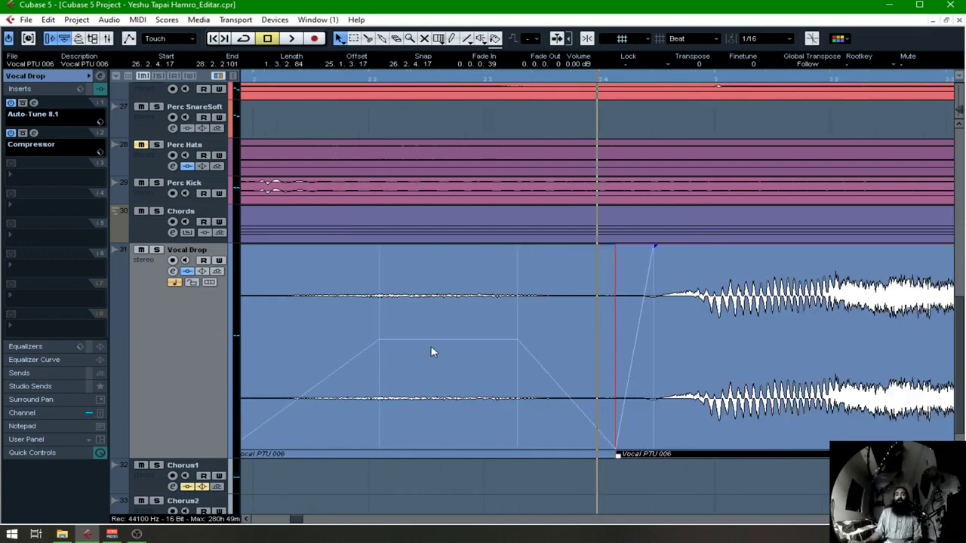
scroll(500, 360, right, 5)
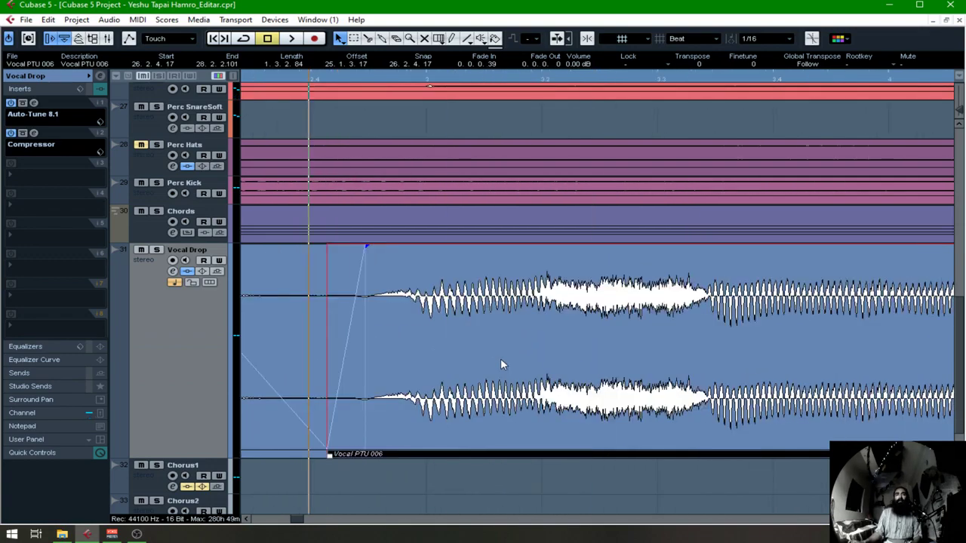
scroll(500, 359, right, 2)
alt+click(395, 325)
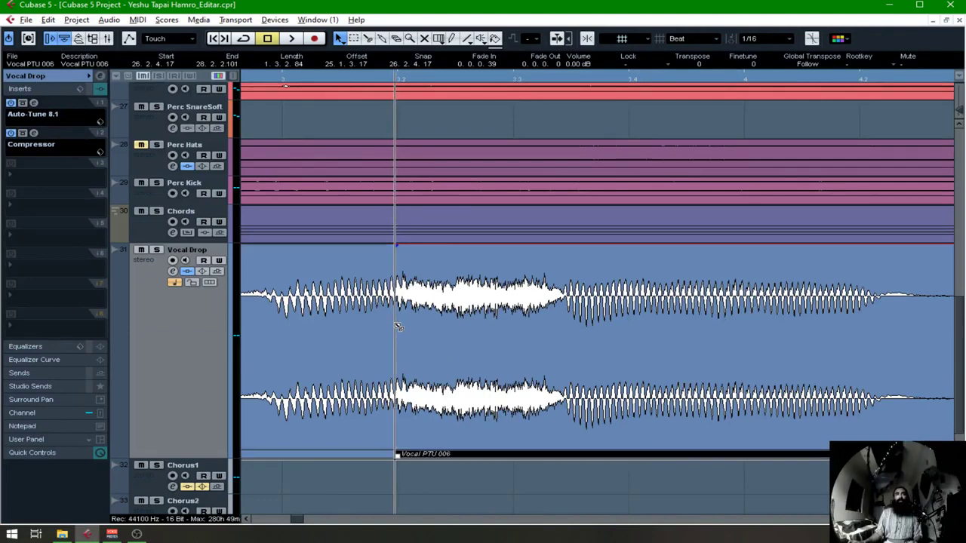
alt+click(562, 325)
click(513, 330)
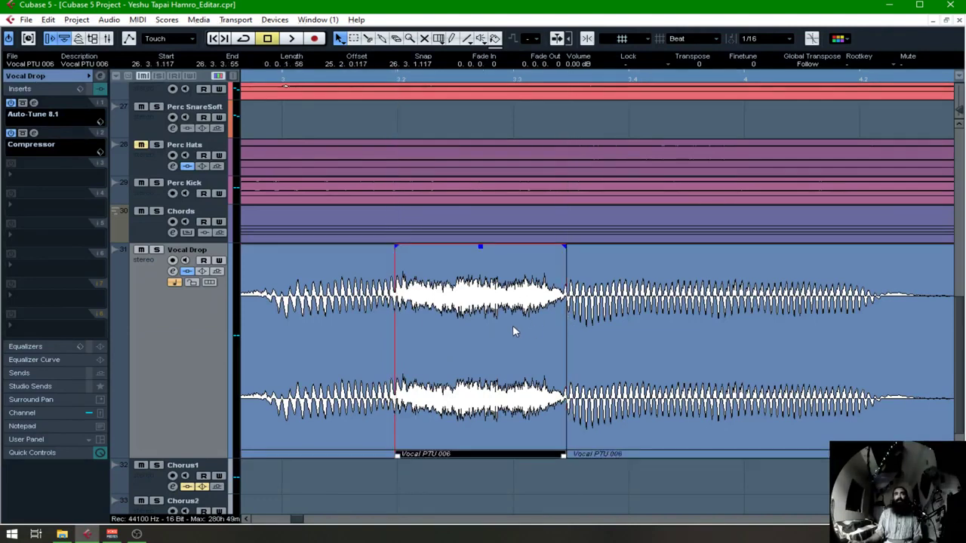
key(g)
key(g)
key(g)
key(g)
key(g)
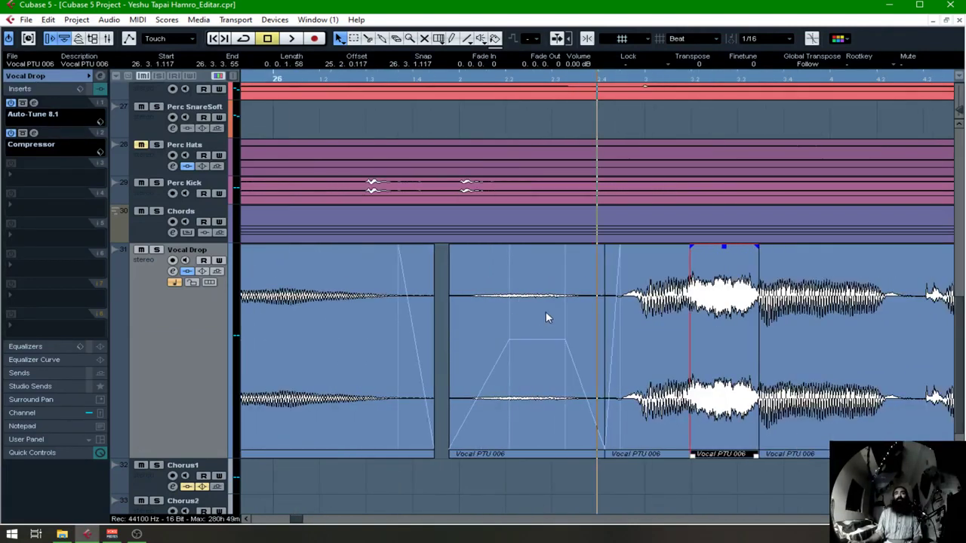
scroll(559, 237, right, 2)
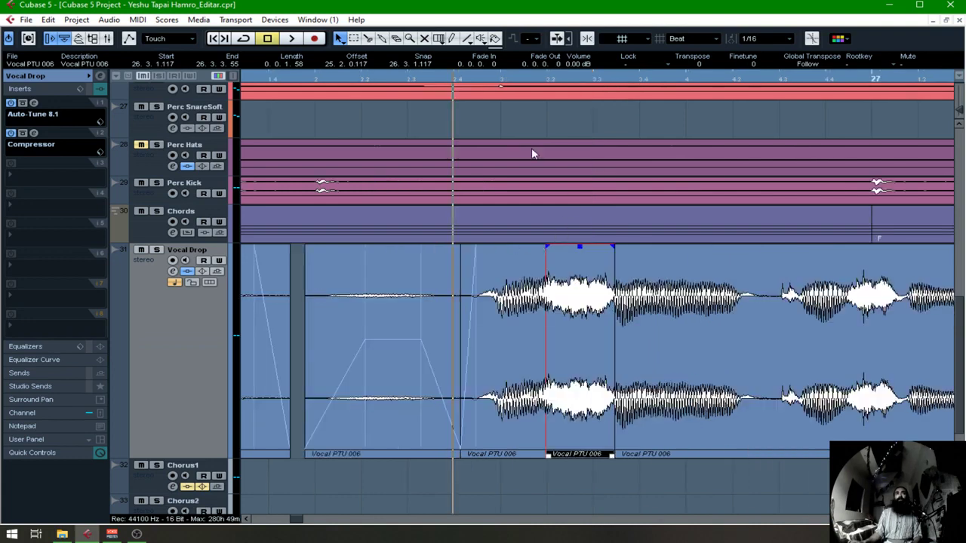
Step: Lower the volume of the isolated noisy section midway between bars 26 and 27 to -4.52 dB
click(503, 81)
drag(582, 246, 581, 304)
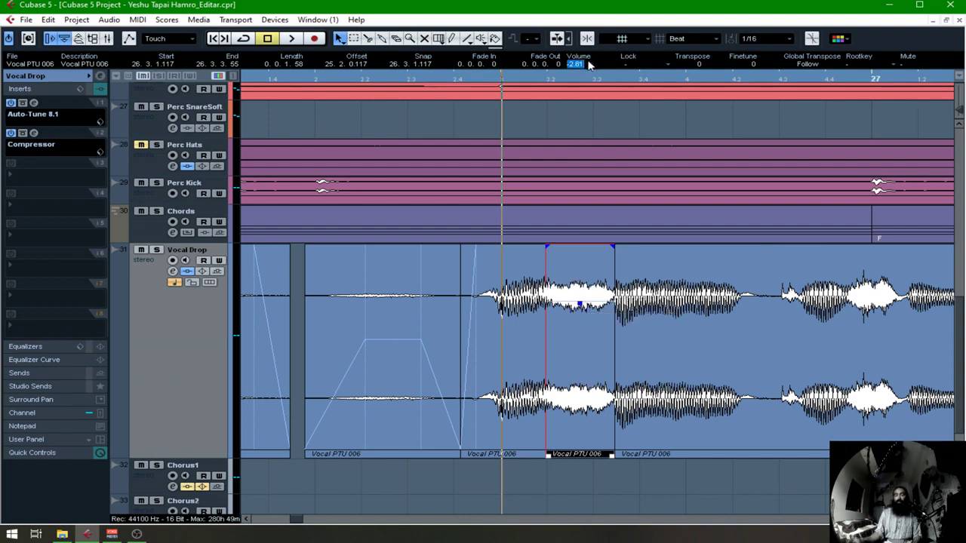
text(-3.6)
key(Return)
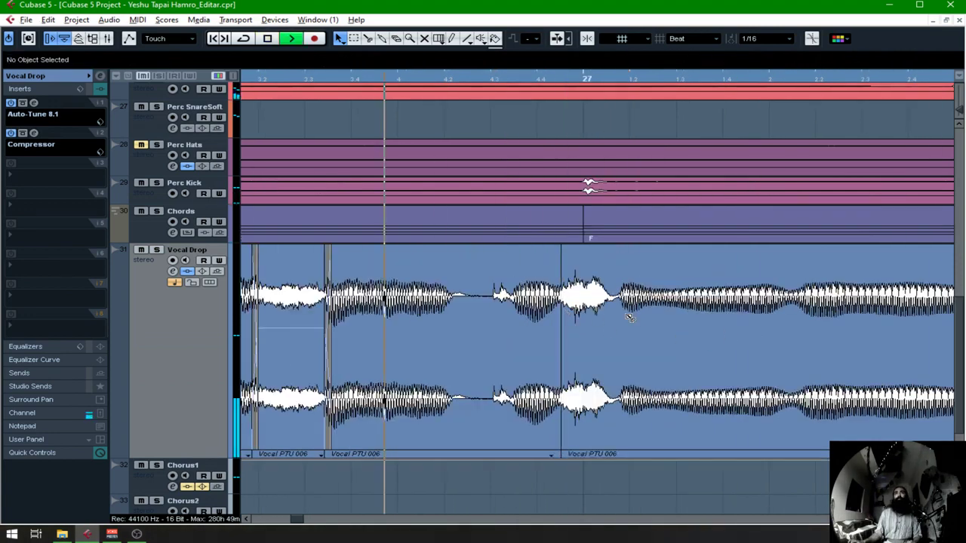
Step: Split off the noisy section at bar 27 as its own event and set its volume to -4.5 dB
key(space)
click(589, 340)
click(575, 63)
text(-4.5)
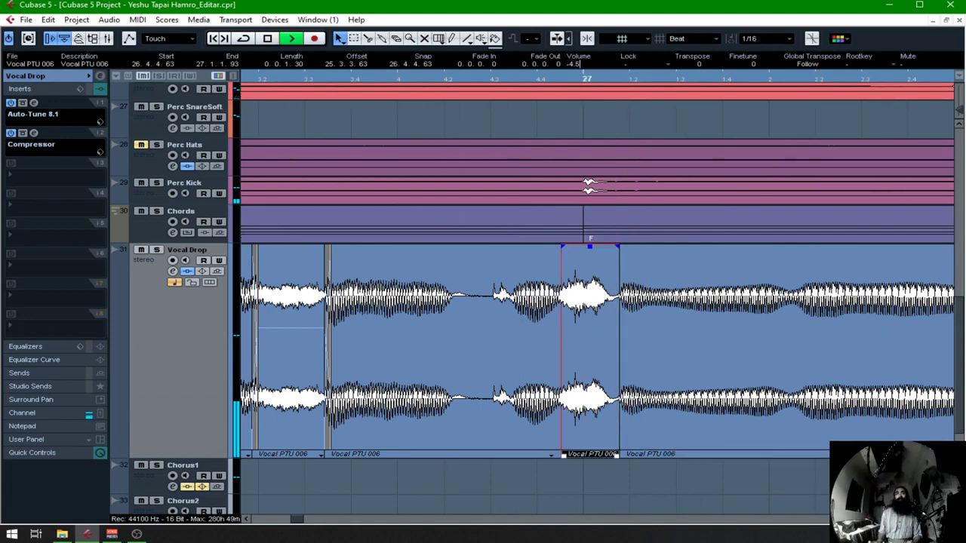
key(Return)
key(space)
click(283, 295)
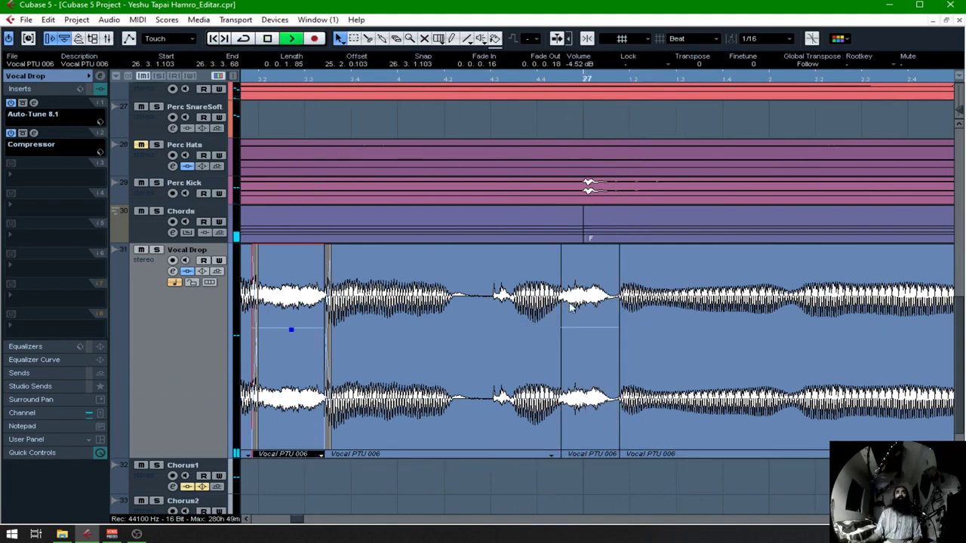
click(572, 306)
Step: Add short crossfades at the start and end of the lowered section around bar 27 and play back the result
right_click(550, 281)
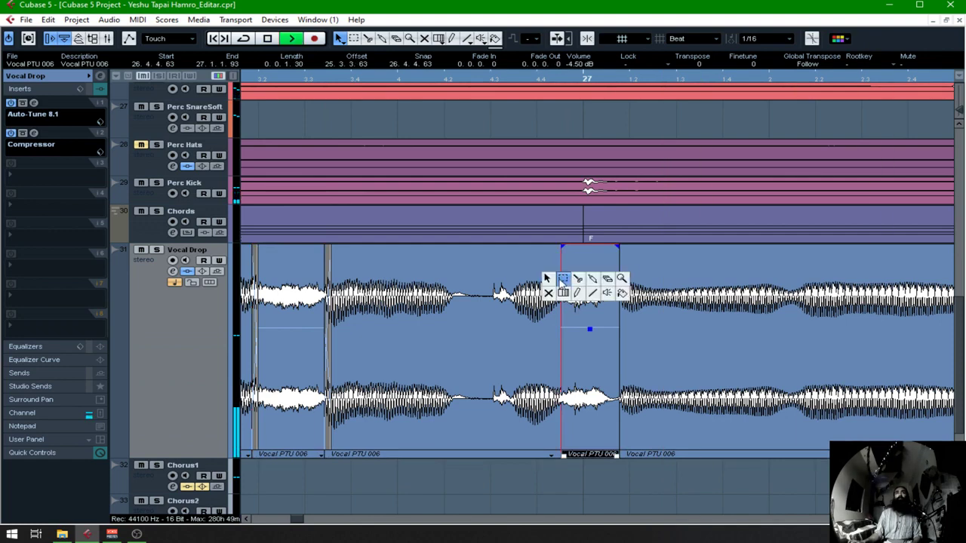
click(564, 281)
drag(557, 296, 561, 299)
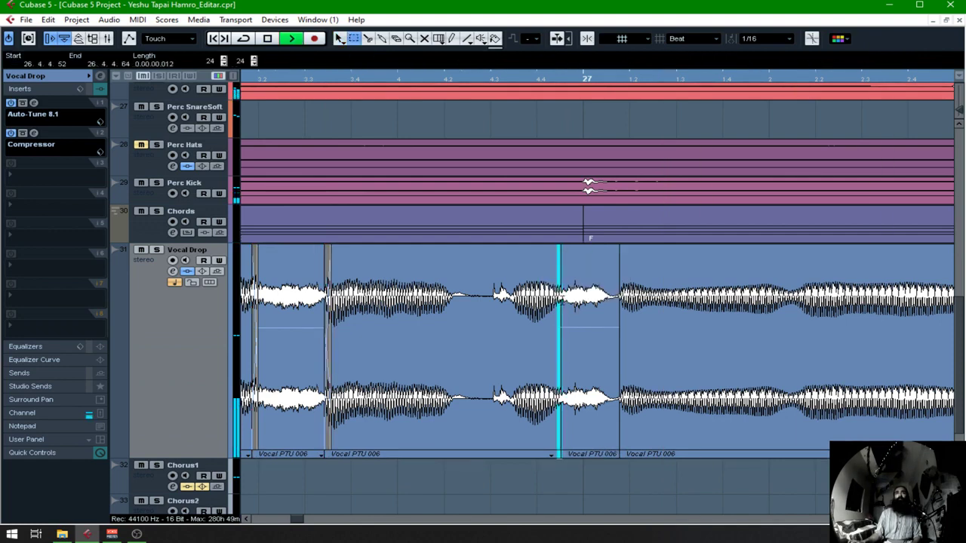
key(x)
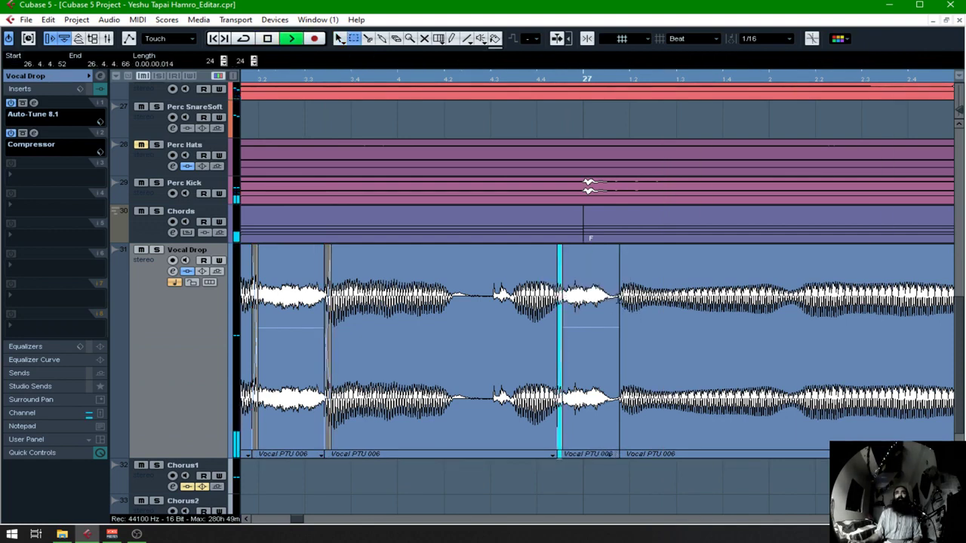
drag(617, 315, 625, 315)
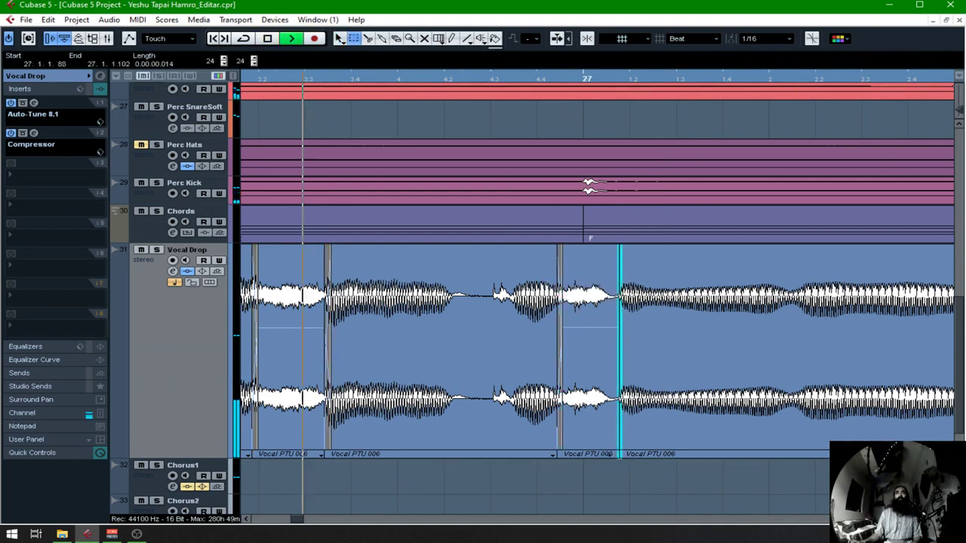
key(x)
key(1)
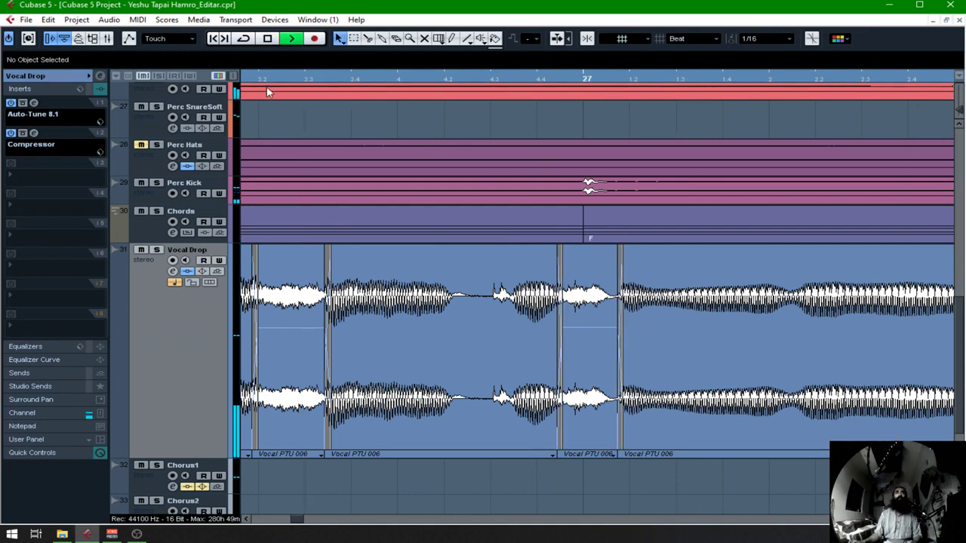
key(space)
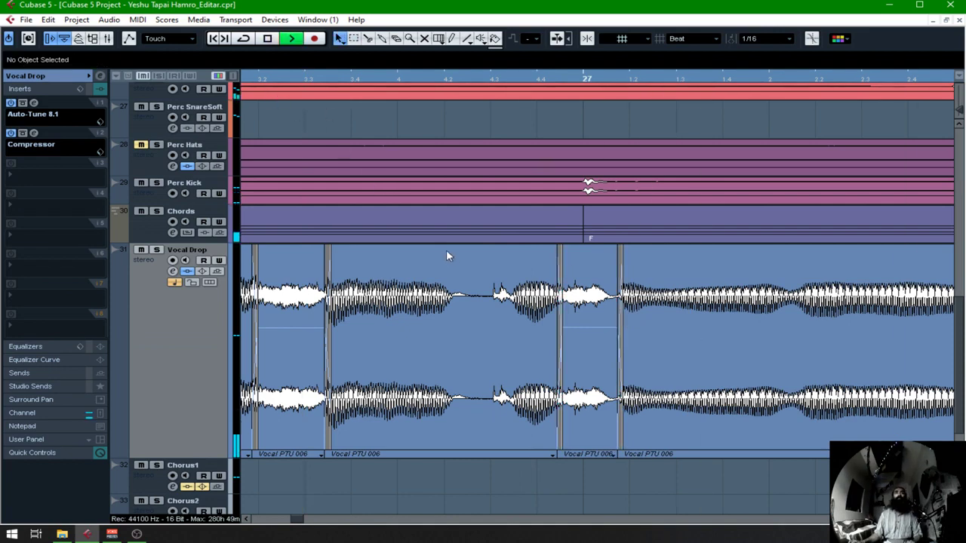
Step: Trim the end of the long Vocal PTU 006 phrase after bar 28 to 28.2.1.74 and give it a short fade-out
key(g)
key(g)
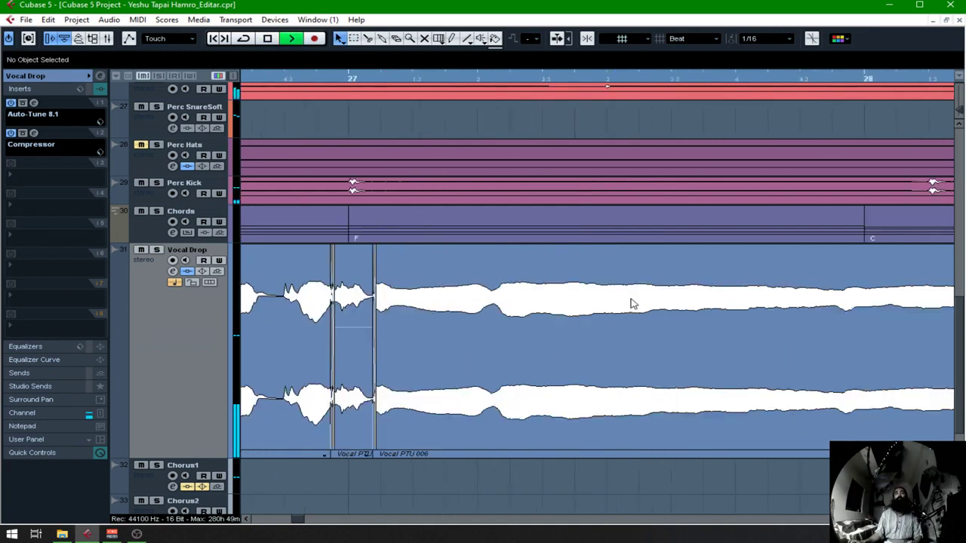
drag(466, 456, 434, 456)
drag(435, 246, 430, 245)
Step: Extend the start of the Vocal PTU 005 event back to 28.2.1.79 to uncover the breath after bar 28
key(h)
key(h)
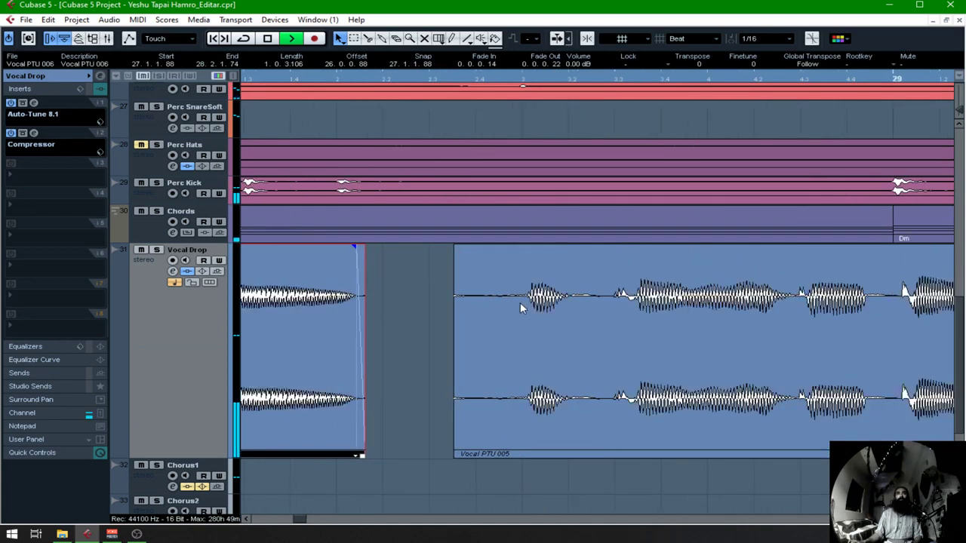
key(h)
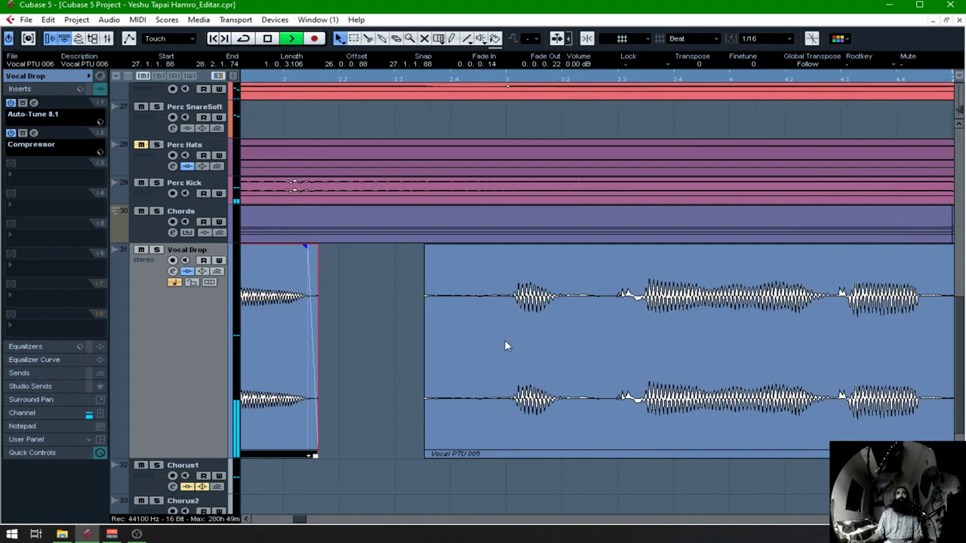
scroll(506, 346, left, 3)
drag(567, 455, 464, 455)
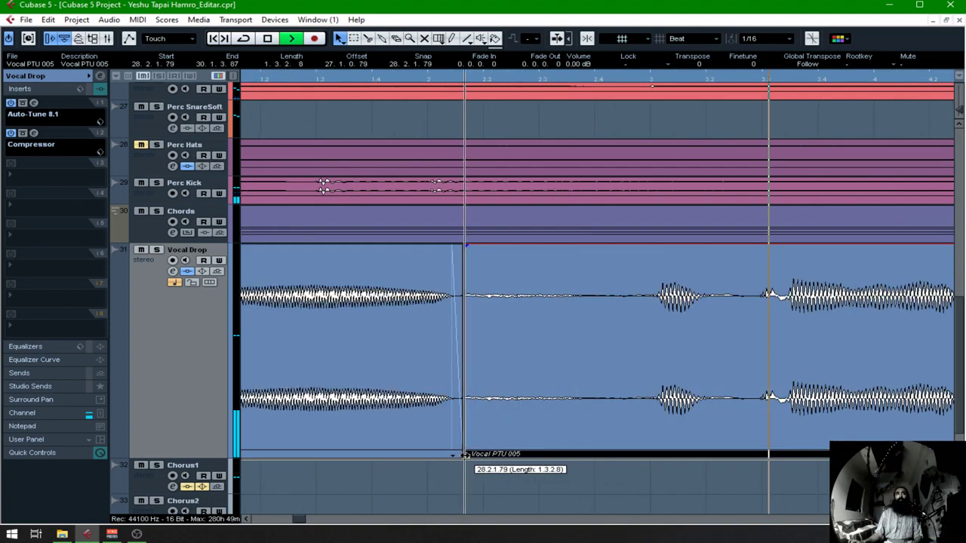
Step: Separate the breath after bar 28 by cutting out the quiet stretch before the phrase, and extend the phrase's start slightly
alt+click(589, 427)
alt+click(638, 423)
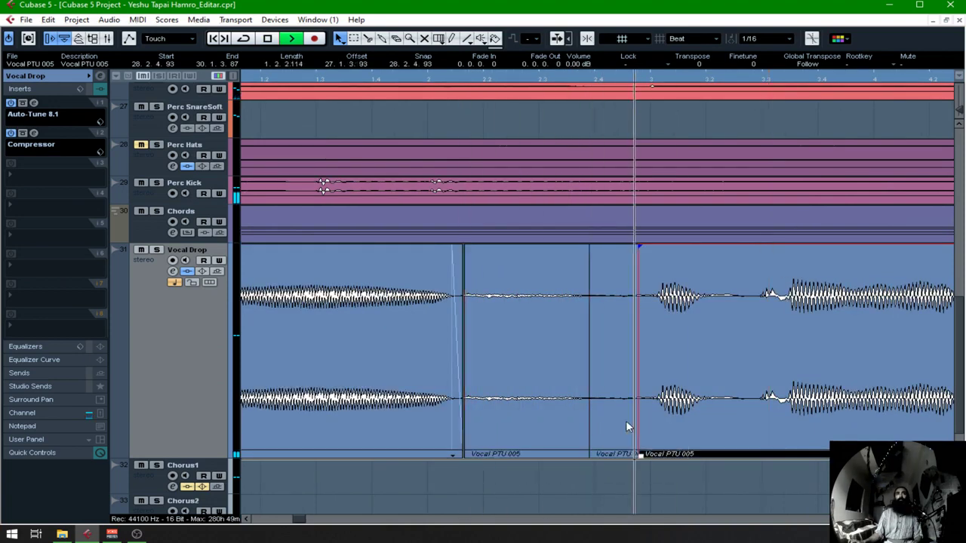
click(621, 272)
key(Delete)
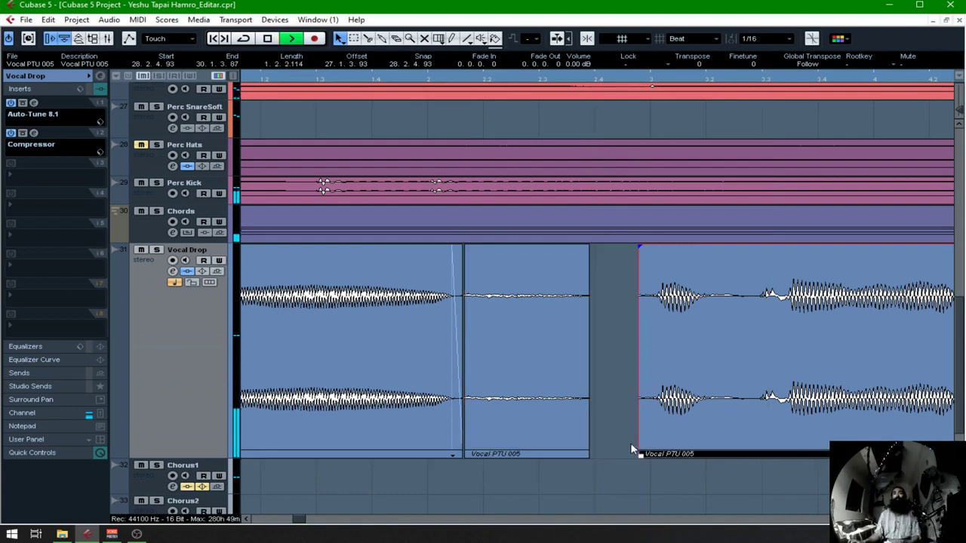
drag(640, 457, 636, 456)
Step: Move the breath after bar 28 slightly later and extend both ends so it runs from 28.2.1.104 to 28.2.4.40
click(570, 298)
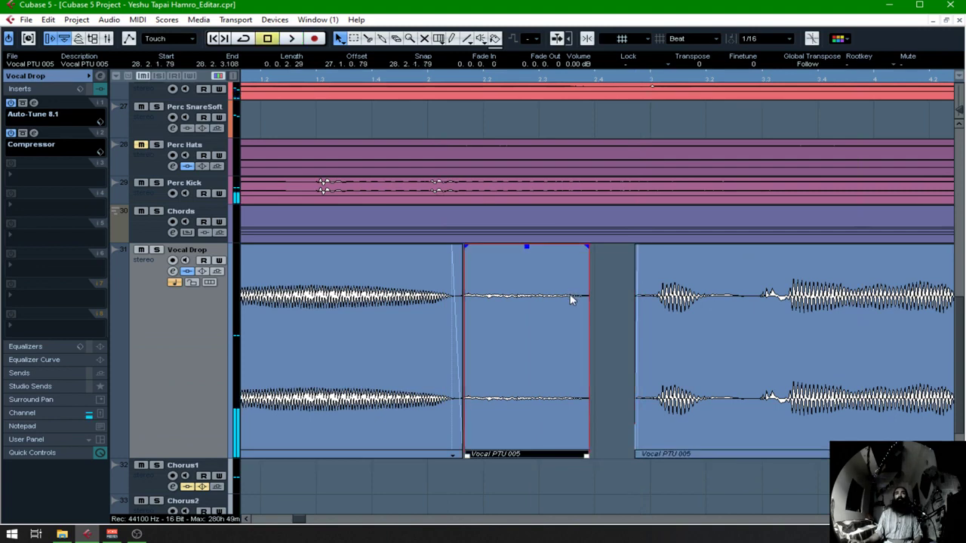
drag(527, 376, 545, 376)
drag(507, 434, 477, 456)
drag(606, 455, 612, 455)
Step: Give the breath after bar 28 a 0.0.0.18 fade-in and a 0.0.0.30 fade-out, and play back the passage
drag(476, 246, 485, 247)
drag(611, 247, 596, 248)
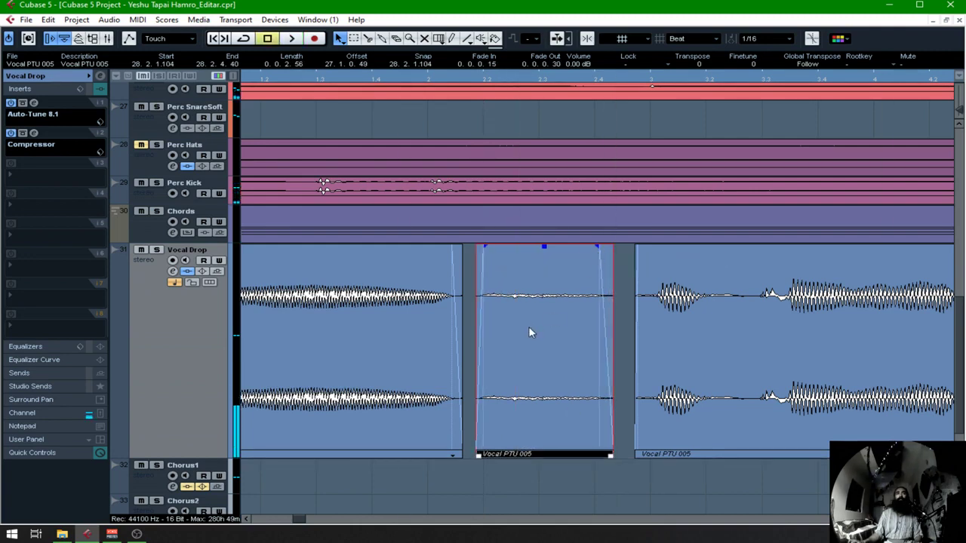
drag(487, 246, 489, 247)
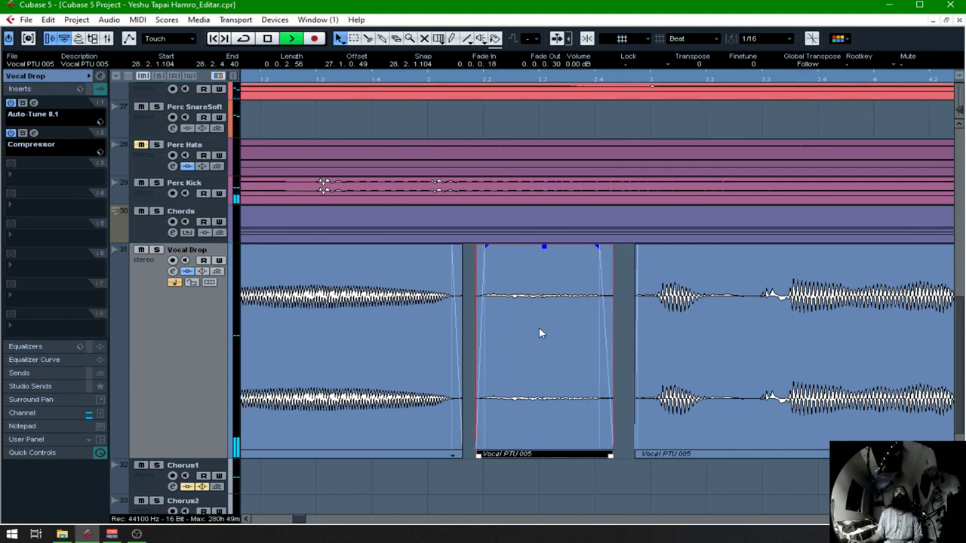
scroll(661, 340, right, 3)
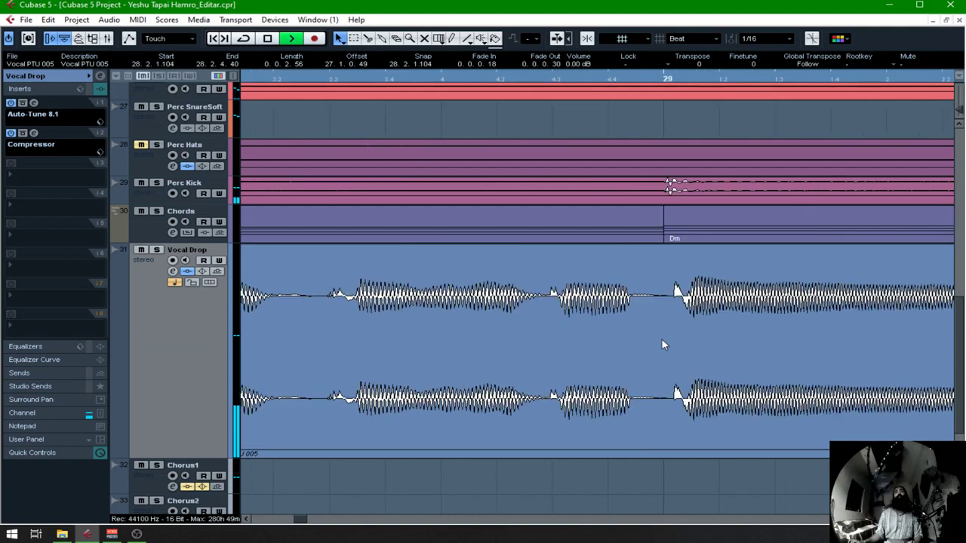
scroll(661, 340, left, 2)
key(space)
click(488, 80)
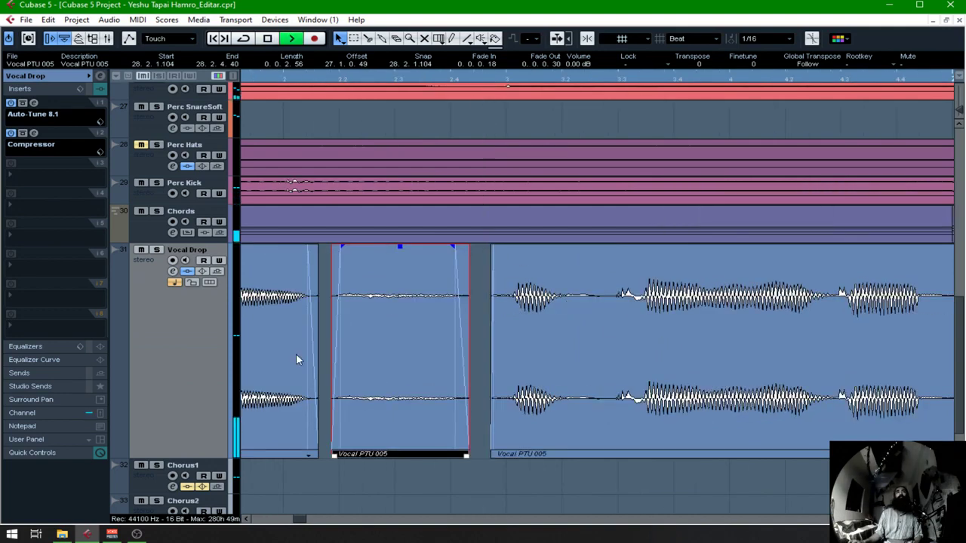
key(s)
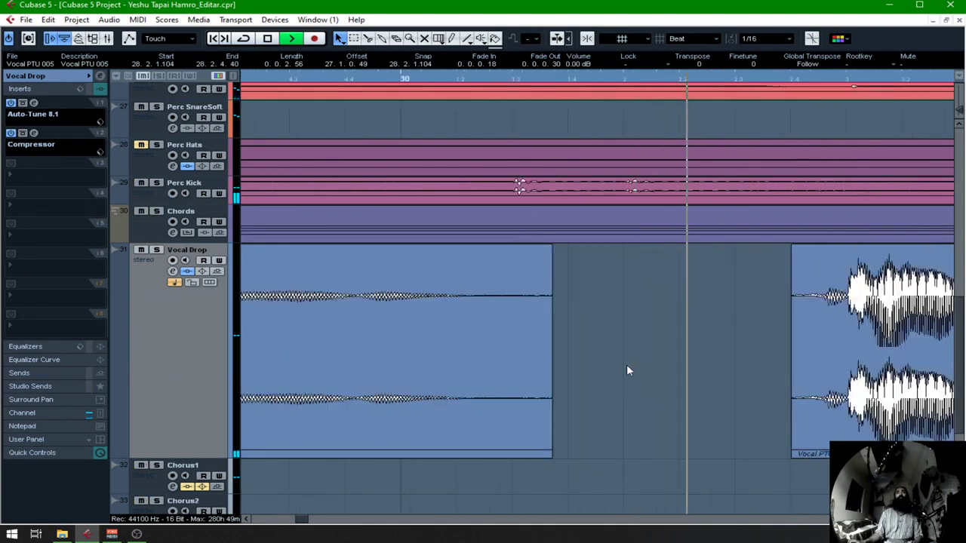
Step: Add a 0.0.1.29 fade-out to the phrase ending after bar 30 and extend the following Vocal PTU 006 event's start to 30.1.4.56
click(496, 266)
drag(550, 246, 481, 255)
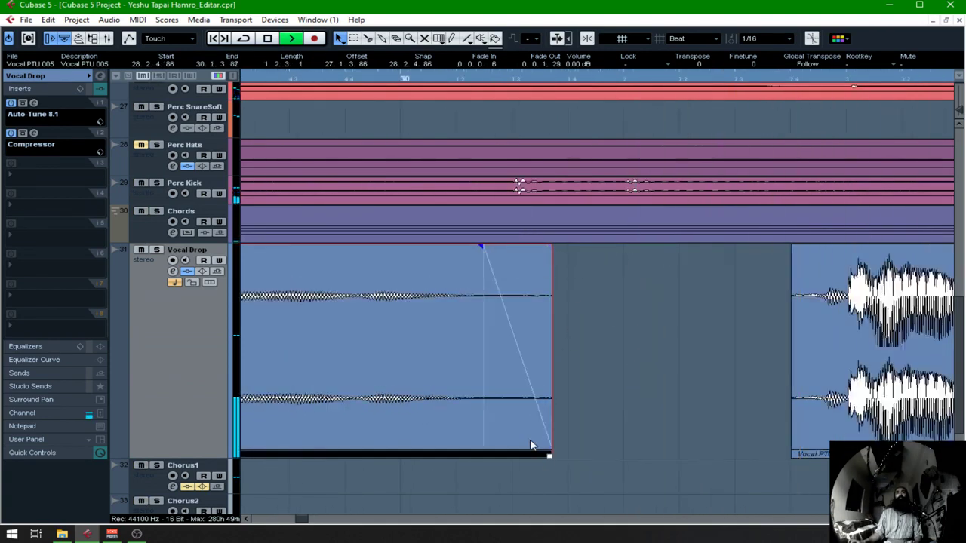
drag(795, 454, 594, 458)
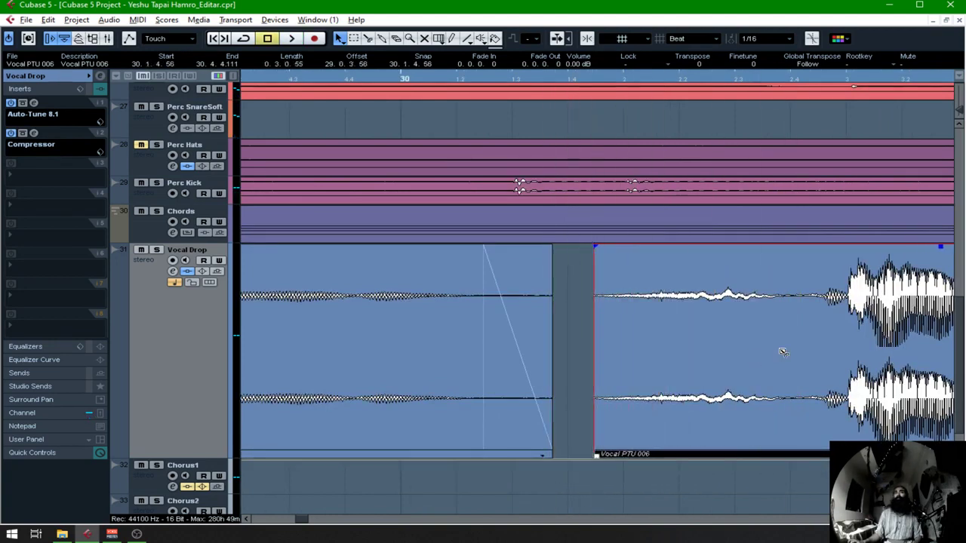
Step: Split the breath after bar 30 from its phrase, and trim the phrase's start to 30.2.4.27 with a 0.0.0.25 fade-in
click(806, 362)
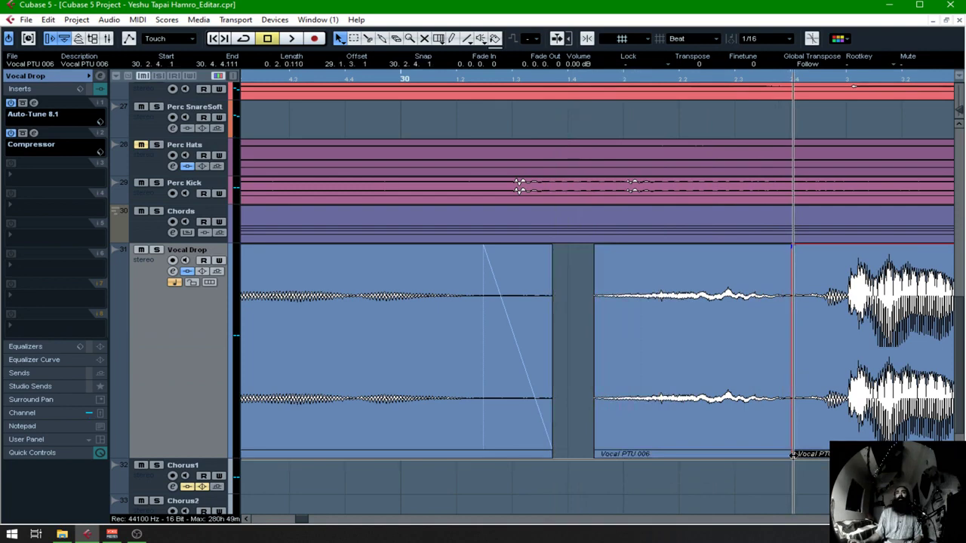
drag(794, 455, 805, 455)
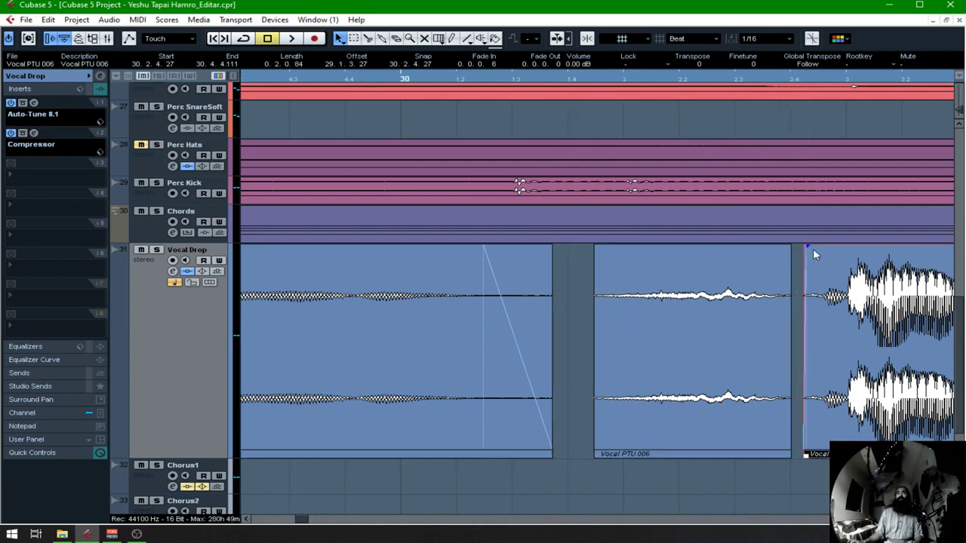
drag(807, 246, 816, 248)
Step: Fade the breath after bar 30 in over 0.0.0.64 and out over 0.0.0.72, and set its volume to -5.4 dB
click(674, 294)
drag(596, 249, 624, 248)
drag(790, 247, 754, 246)
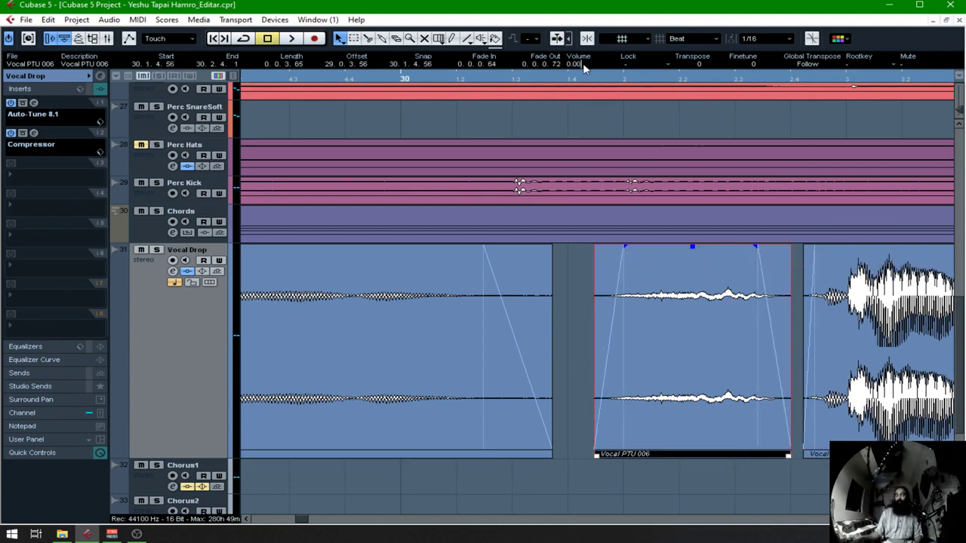
text(-5.4)
key(Return)
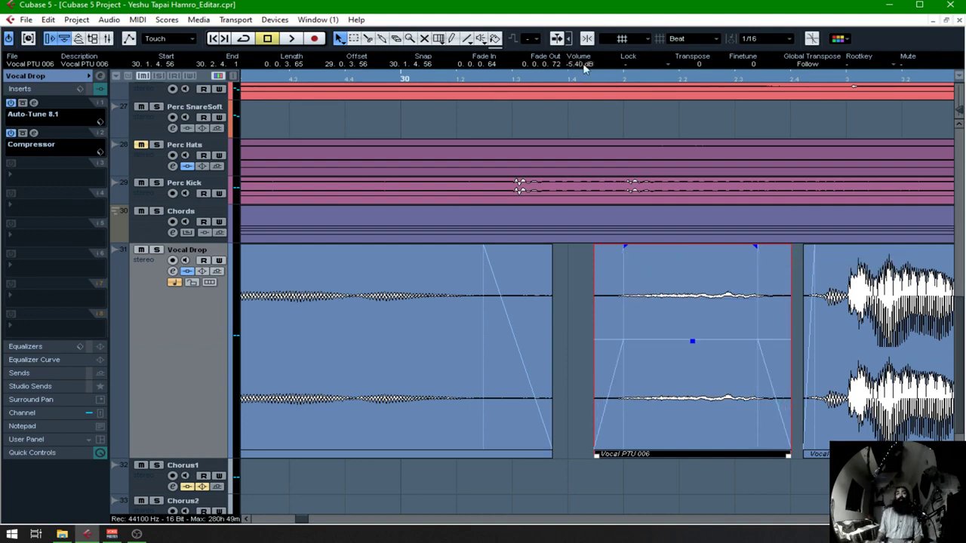
key(g)
key(g)
key(g)
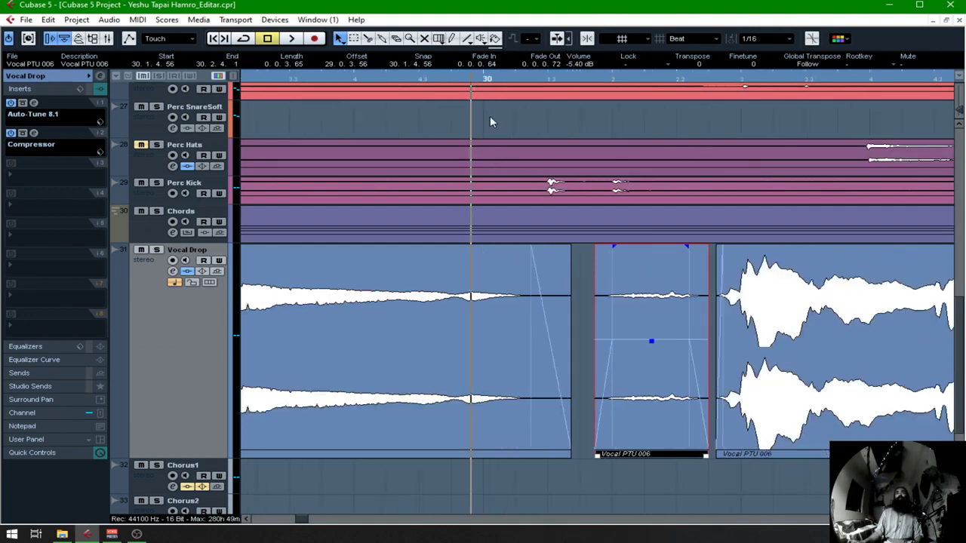
click(585, 308)
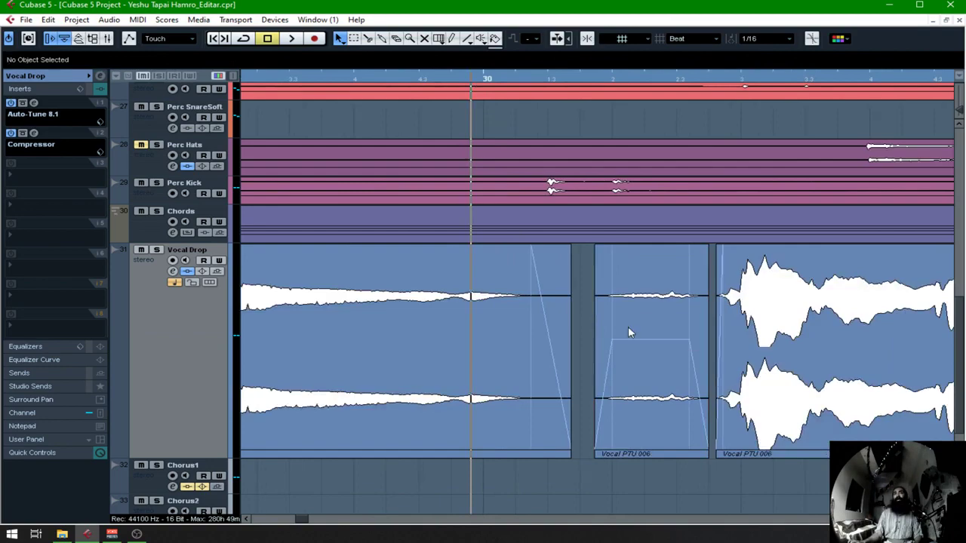
click(658, 339)
key(space)
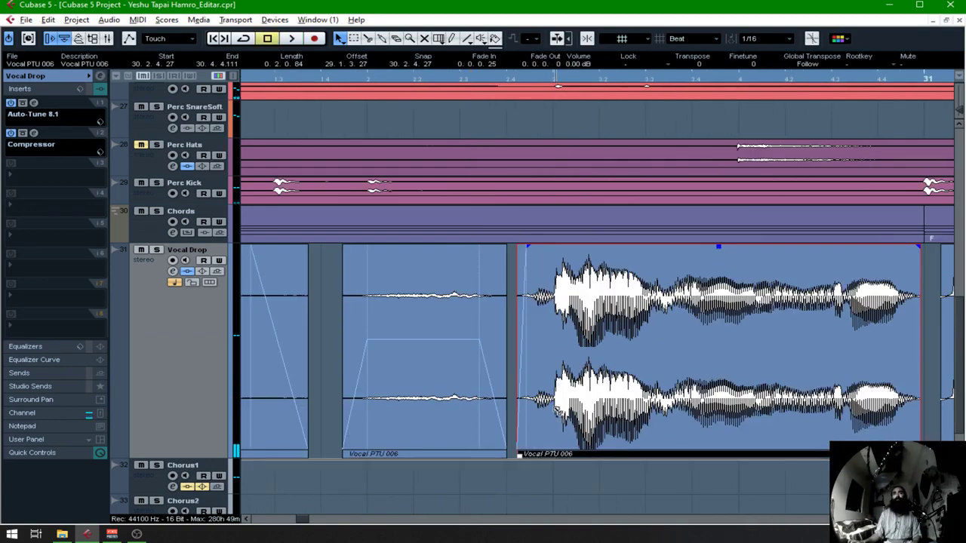
Step: Isolate the dense, noisy section at 30.3.1.0 by splitting the event at its start and end, and lower its volume to -7 dB
alt+click(557, 412)
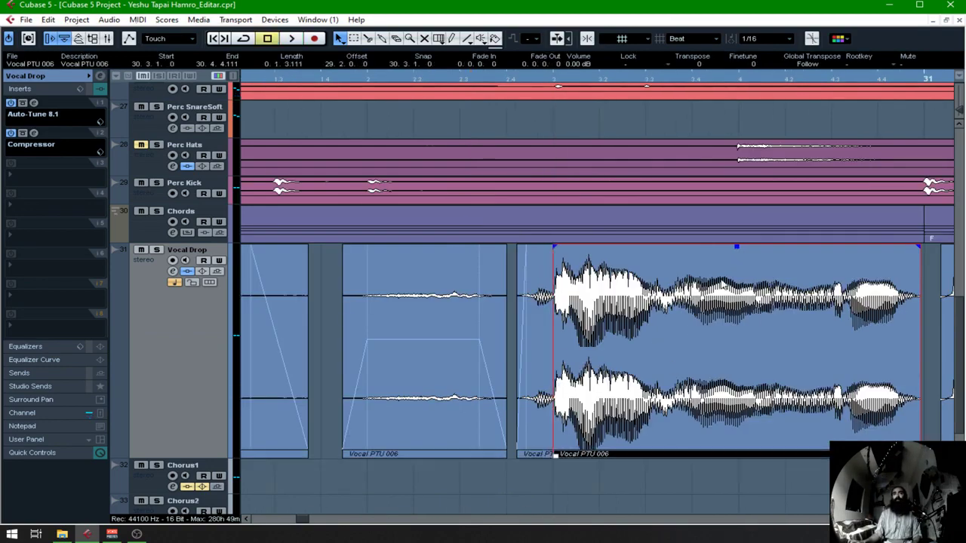
key(h)
key(h)
key(h)
key(h)
key(h)
key(h)
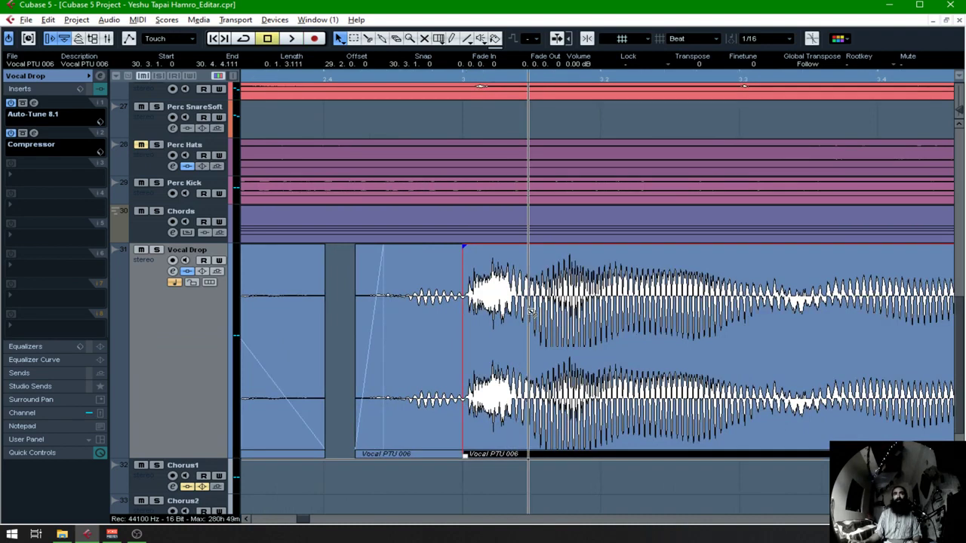
alt+click(527, 311)
scroll(575, 65, down, 9)
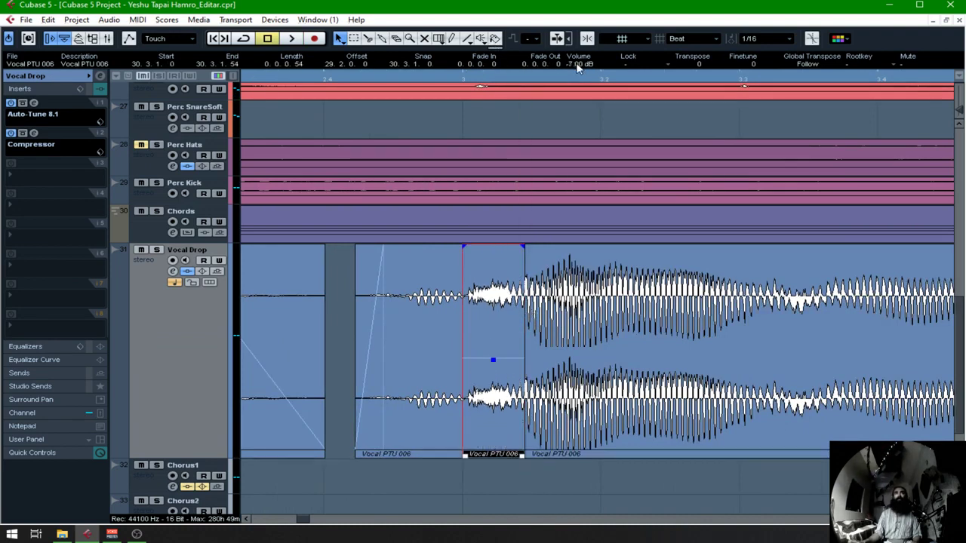
key(space)
Step: Crossfade the join at the start of the lowered noisy section near 30.3.1.0 over 0.0.0.12 with equal power
right_click(441, 337)
click(455, 338)
drag(456, 336, 516, 334)
key(x)
key(x)
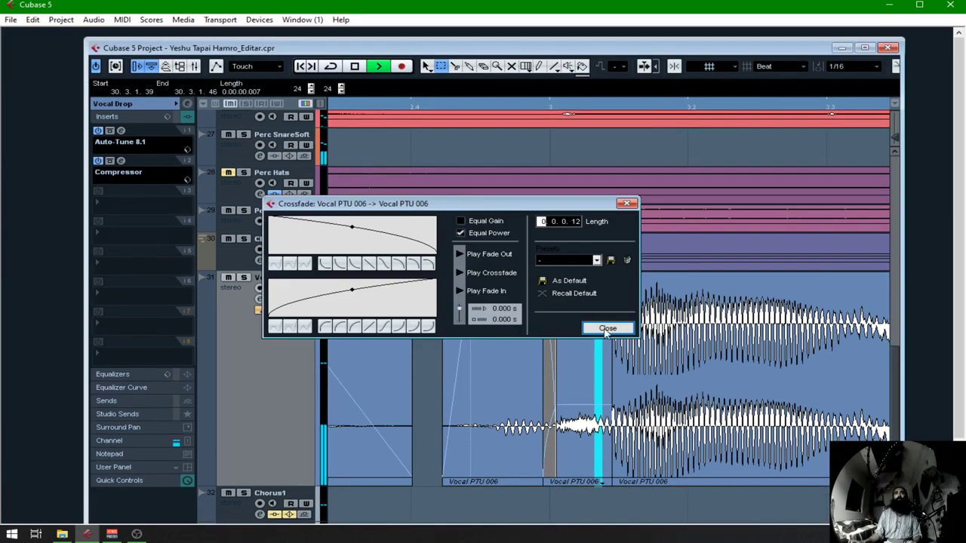
click(608, 329)
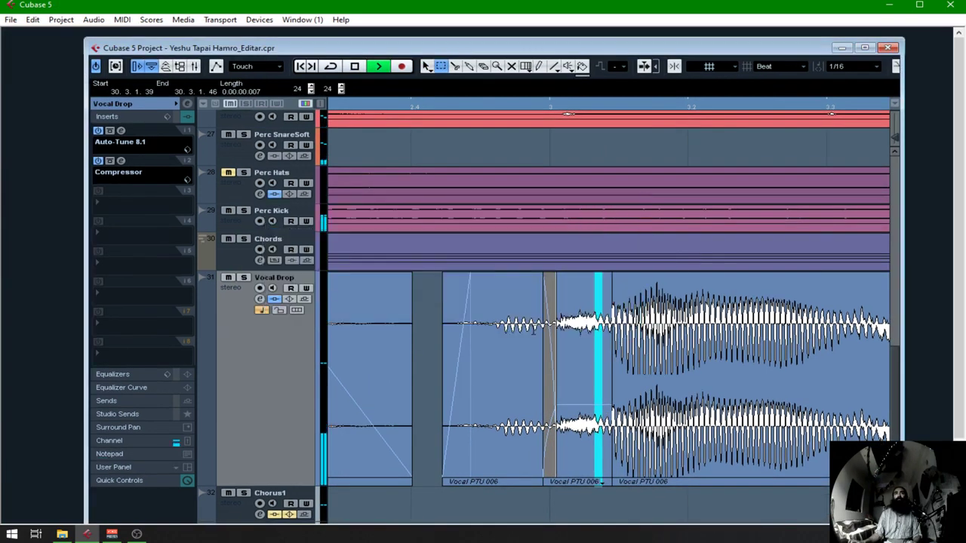
key(space)
double_click(618, 48)
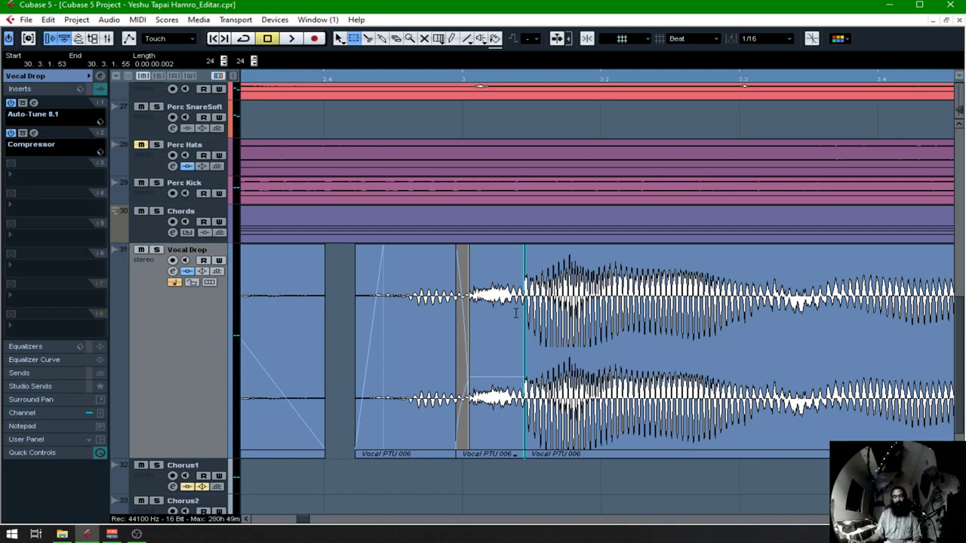
Step: Crossfade the end of the noisy section into the following Vocal PTU 006 phrase at about 30.3.1.54 and audition the join
drag(514, 321, 529, 315)
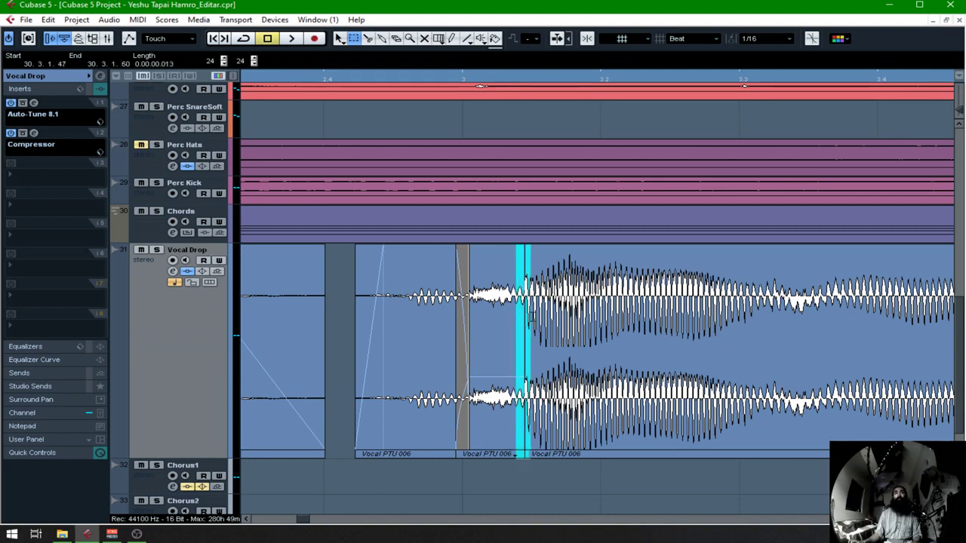
key(Delete)
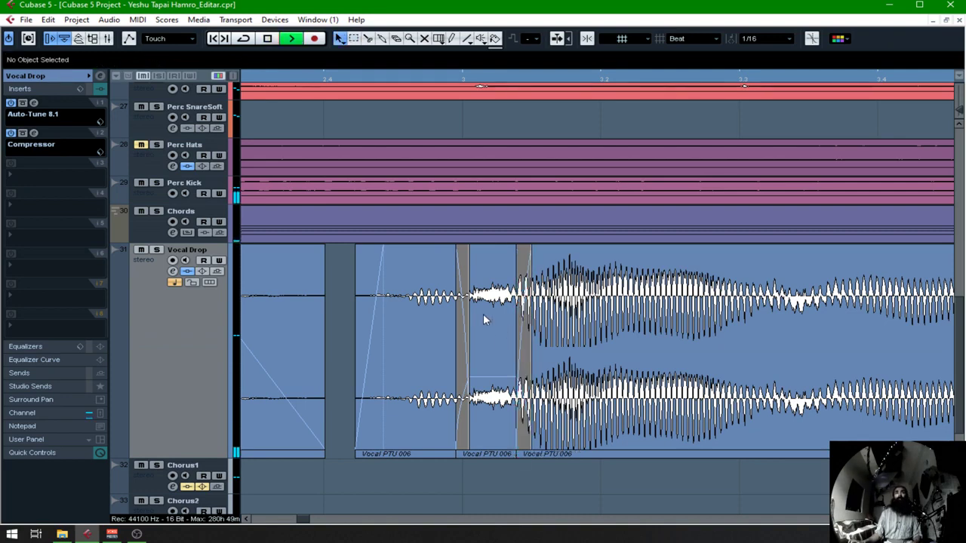
click(483, 313)
key(space)
key(space)
Step: Lower the volume of the noisy section and the event before it together, bringing the earlier event to -5 dB, and check it soloed
click(429, 356)
key(space)
shift+click(483, 328)
scroll(568, 66, down, 2)
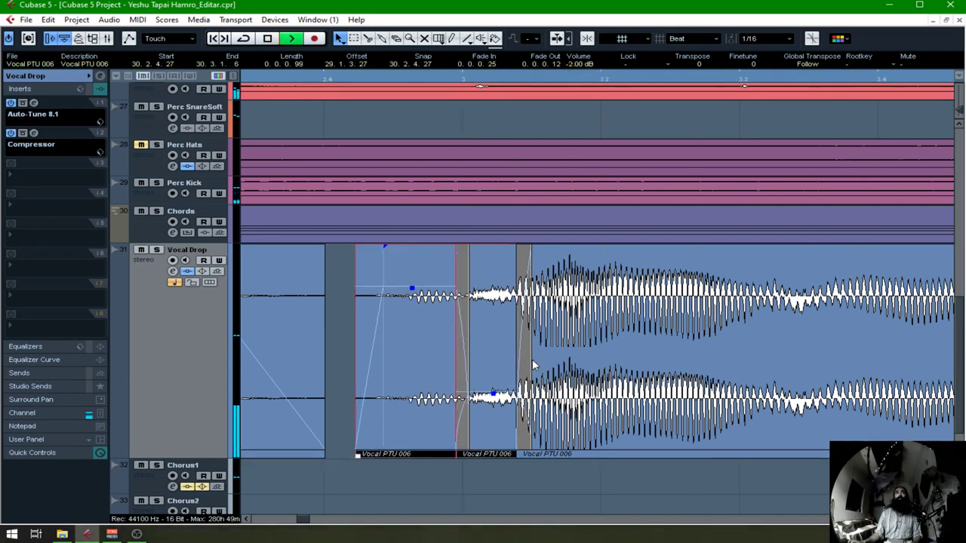
scroll(579, 68, down, 5)
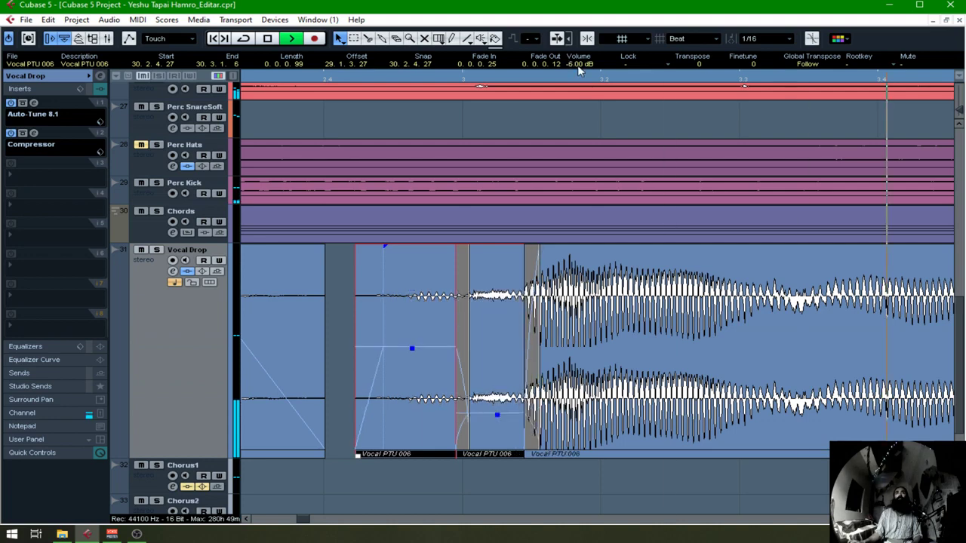
key(space)
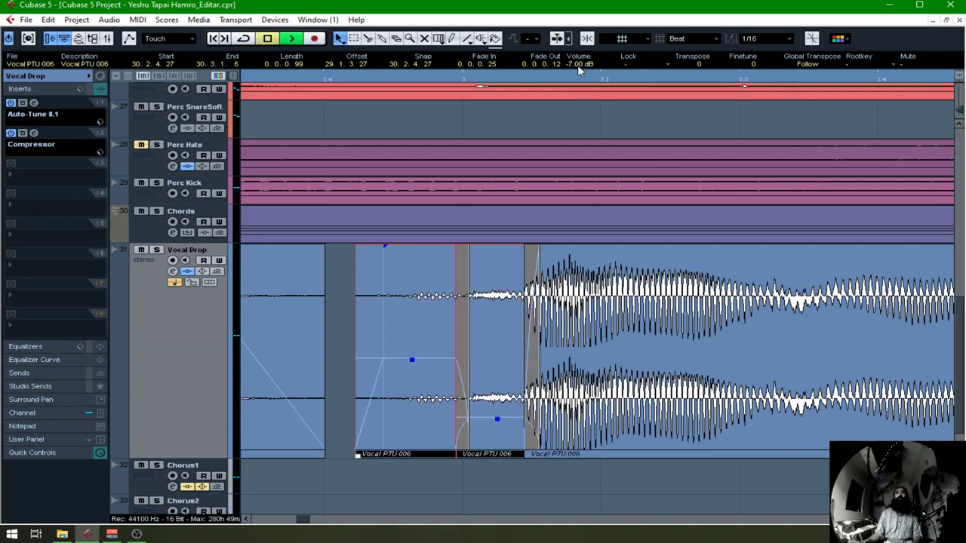
scroll(579, 68, up, 2)
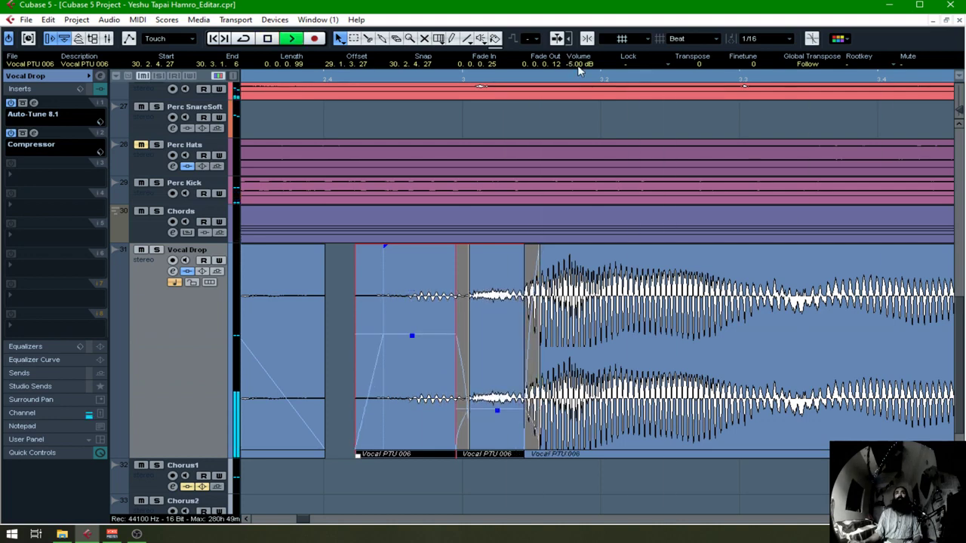
key(s)
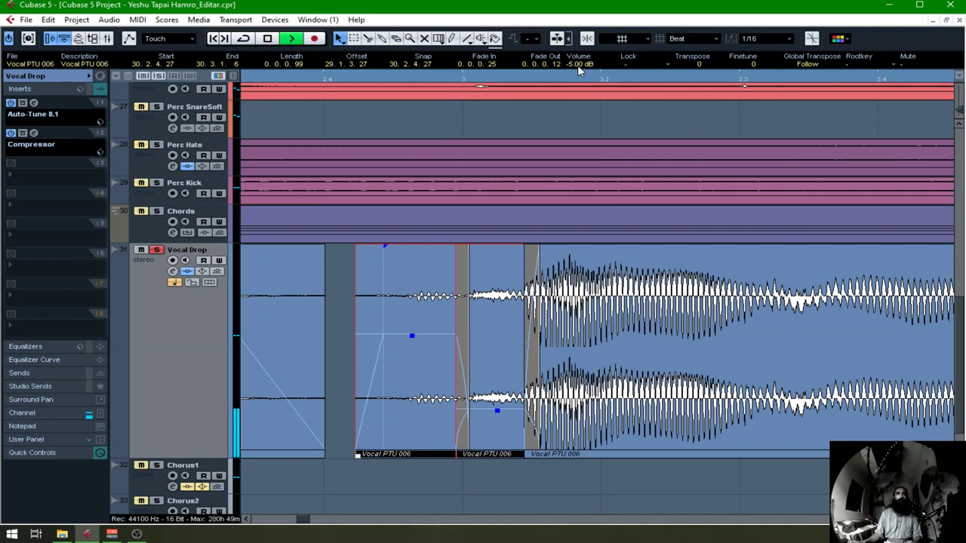
key(s)
Step: Extend the Vocal PTU 006 phrase's end to 30.4.4.119 with a short fade-out, and fade Vocal PTU 003 in over 0.0.0.30
key(g)
key(g)
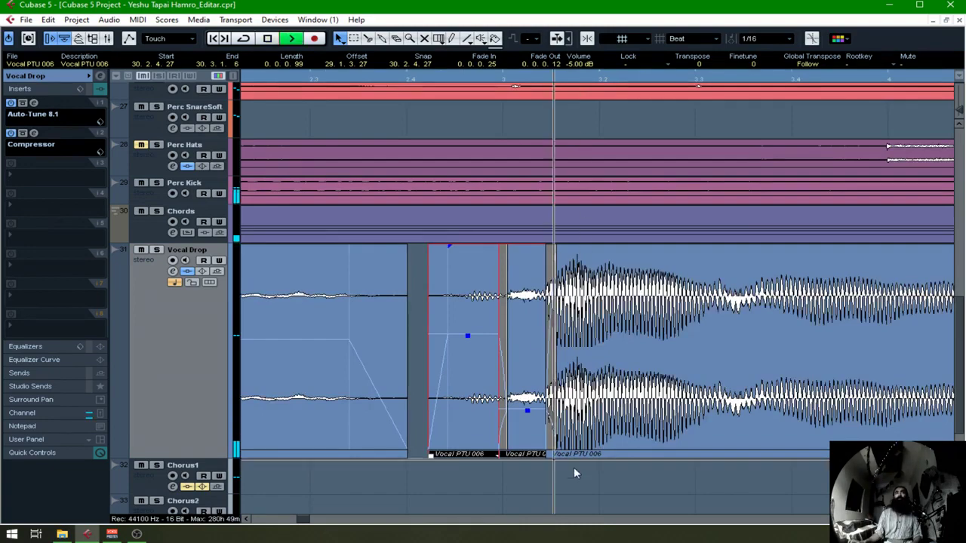
click(564, 474)
scroll(557, 326, right, 5)
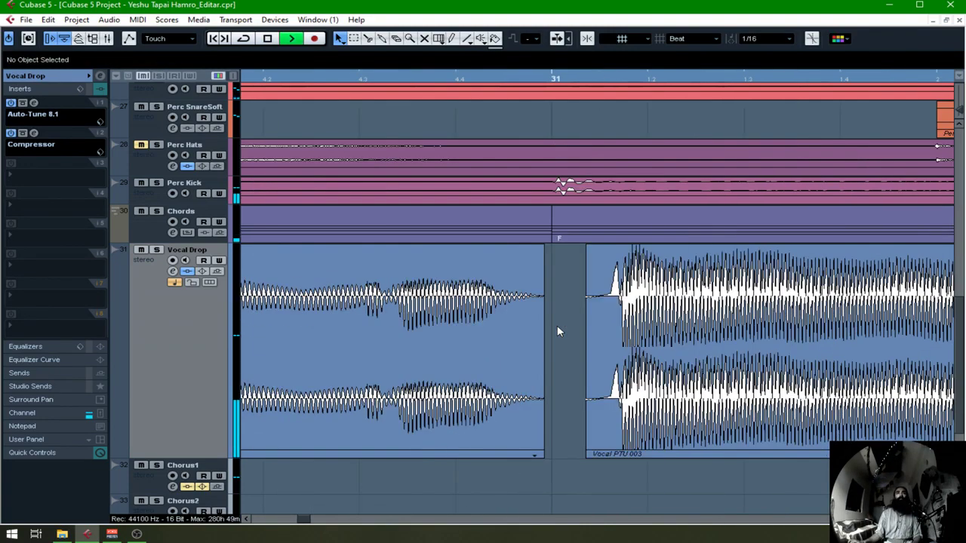
click(525, 264)
key(h)
key(s)
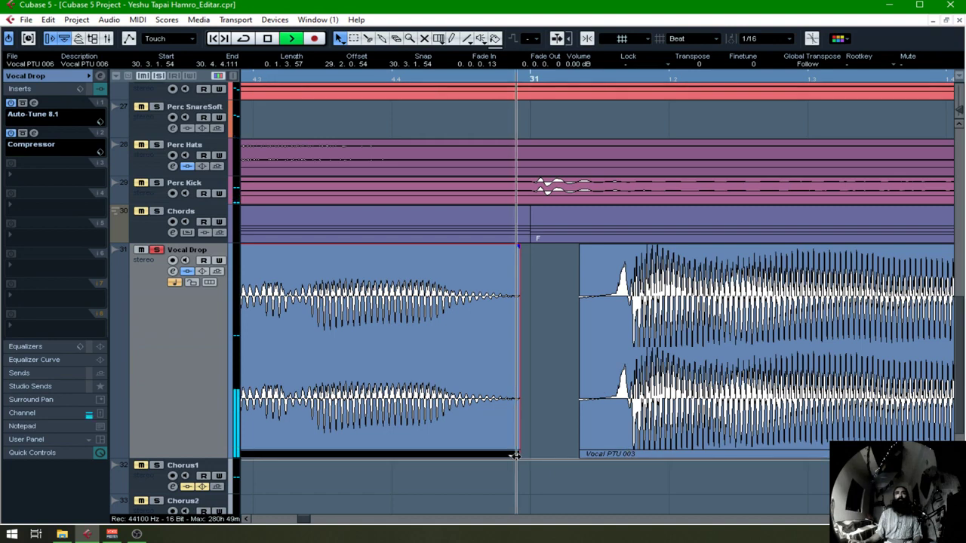
drag(516, 455, 529, 455)
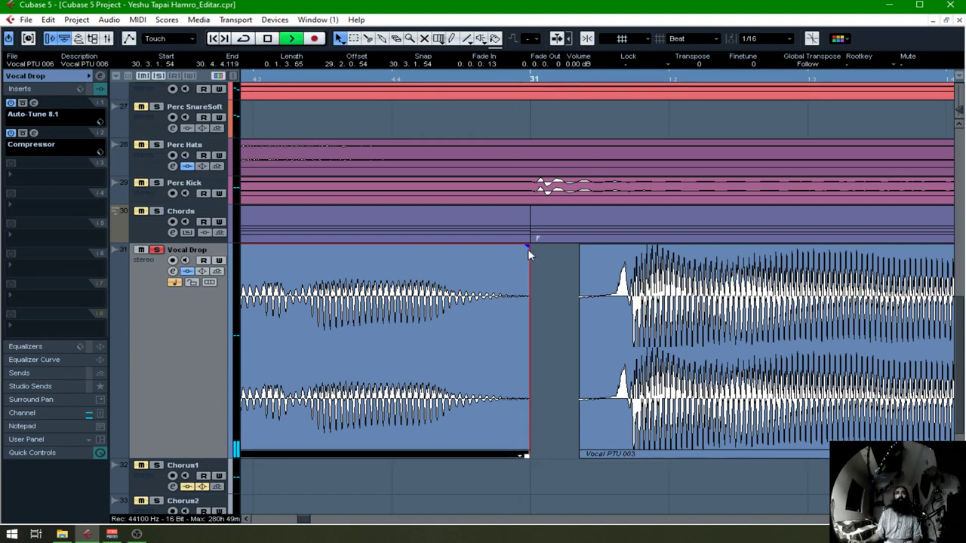
drag(527, 245, 517, 245)
drag(580, 245, 612, 246)
click(565, 290)
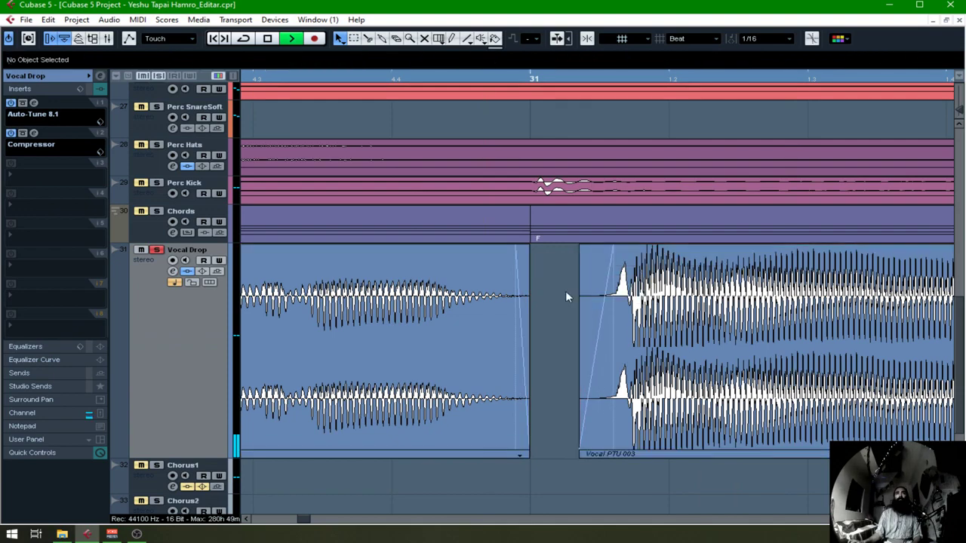
key(space)
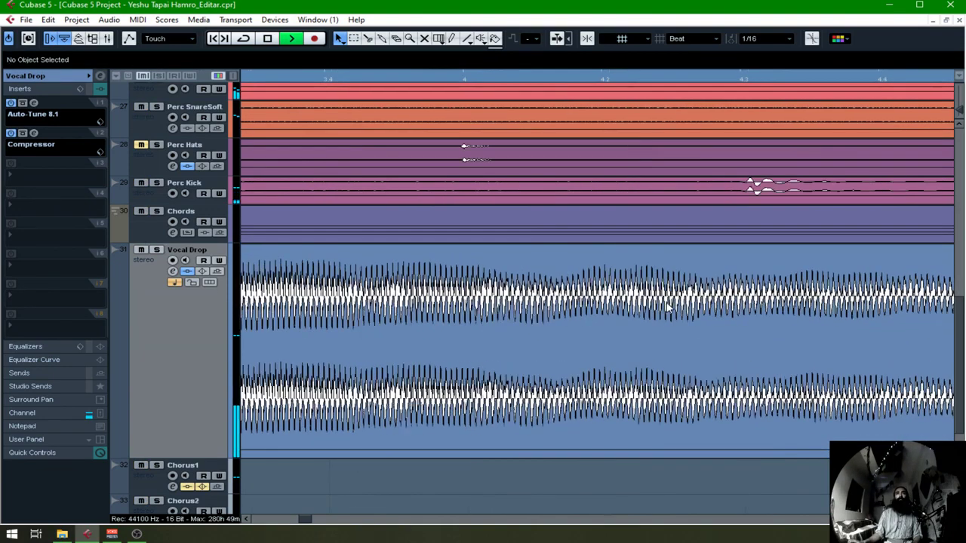
Step: Try a fade-out on the Vocal PTU 003 phrase with its end moved to 32.2.2.8, auditioning the tail
click(481, 262)
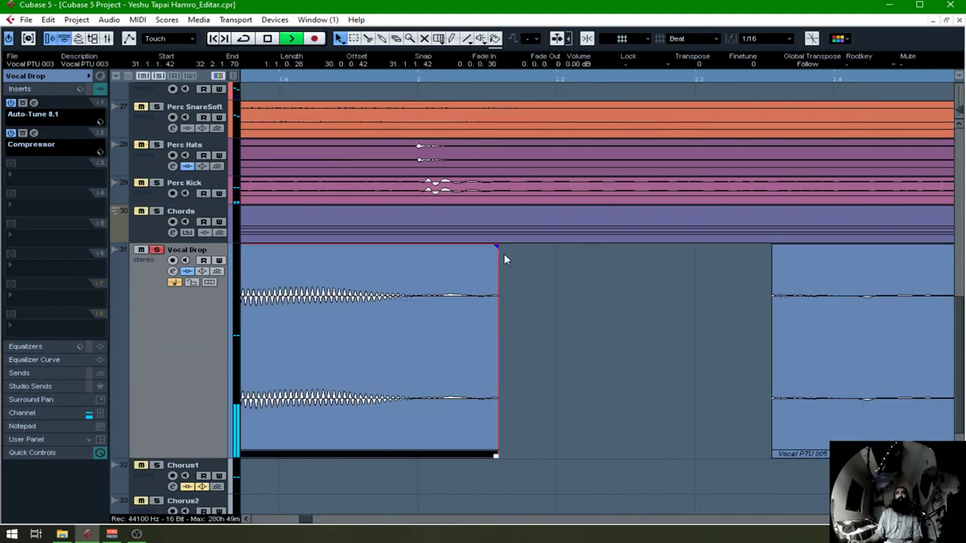
drag(498, 247, 478, 247)
key(space)
key(space)
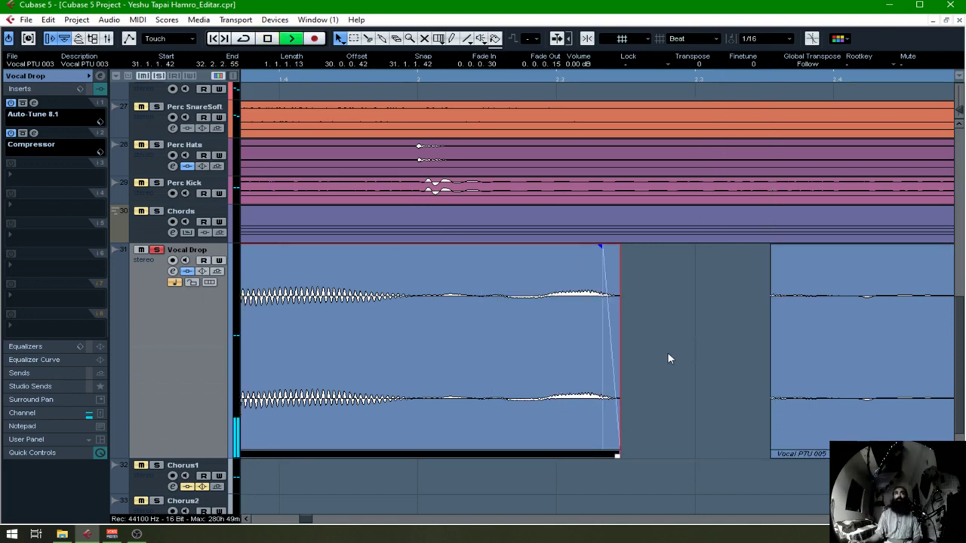
drag(617, 456, 560, 455)
key(space)
key(space)
key(space)
key(space)
Step: Cut off Vocal PTU 003's tail at 32.2.1.53, and split the opening 0.0.0.58 from Vocal PTU 005, moving it to 32.2.1.94
alt+click(479, 353)
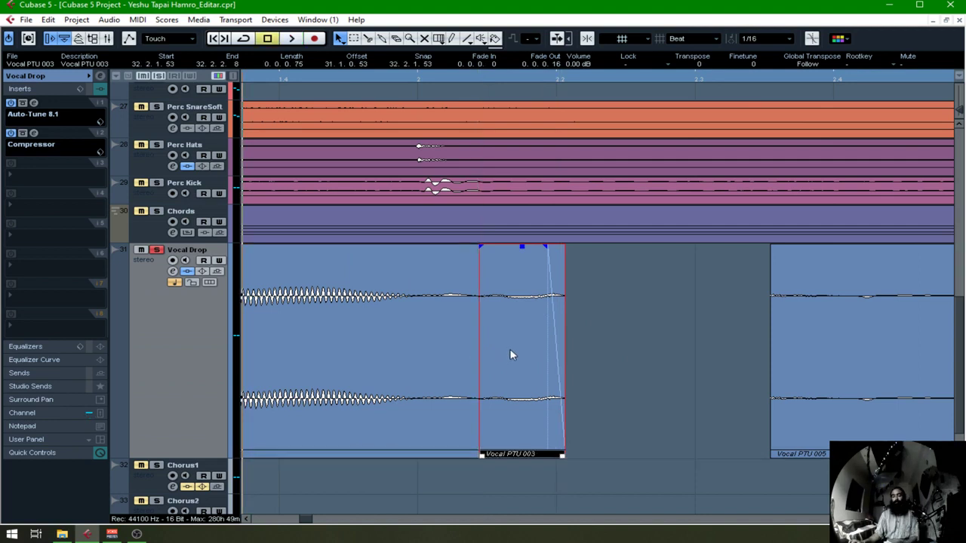
key(Delete)
alt+click(836, 336)
drag(808, 345, 565, 350)
click(518, 327)
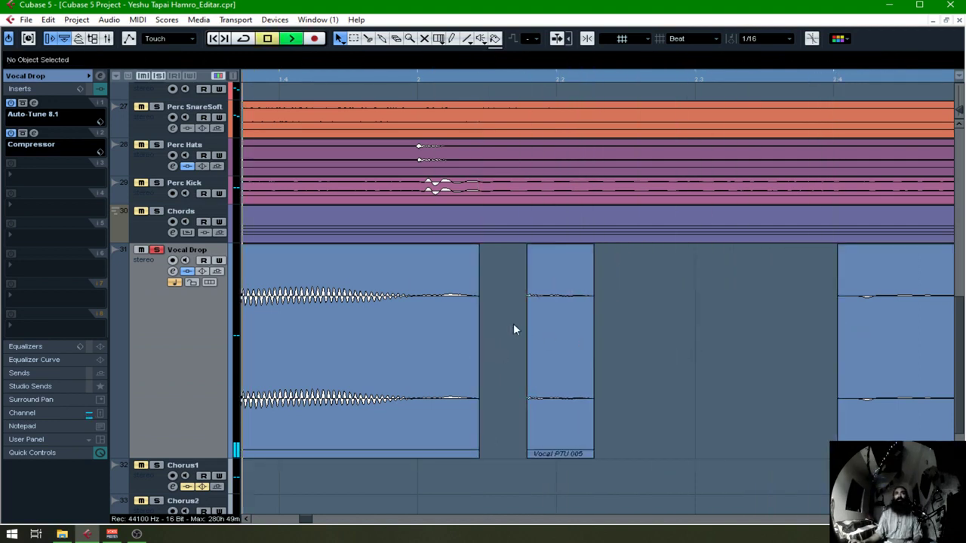
Step: Add a short fade-out to the trimmed end of Vocal PTU 003 and a 0.0.0.7 fade-out to the small Vocal PTU 005 piece
click(476, 257)
drag(475, 256, 473, 257)
click(533, 254)
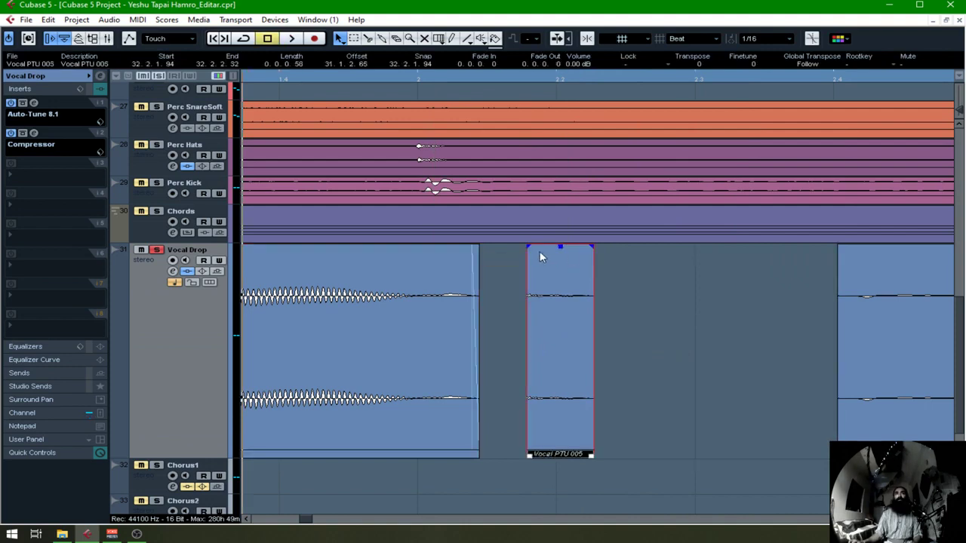
drag(590, 247, 584, 247)
Step: Add a 0.0.0.1 fade-in to the start of the small Vocal PTU 005 piece at 32.2.1.94
key(h)
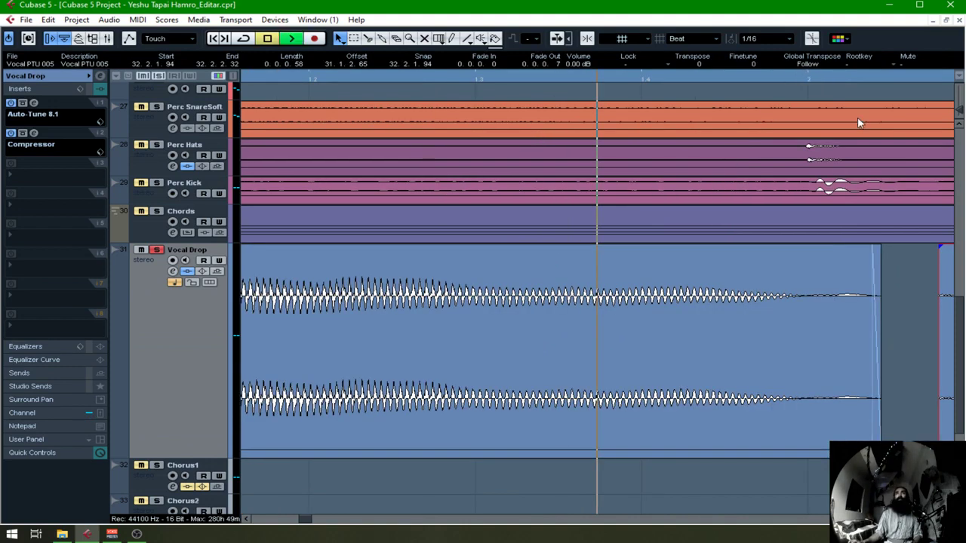
key(space)
click(926, 76)
key(h)
key(h)
key(h)
key(h)
key(h)
key(h)
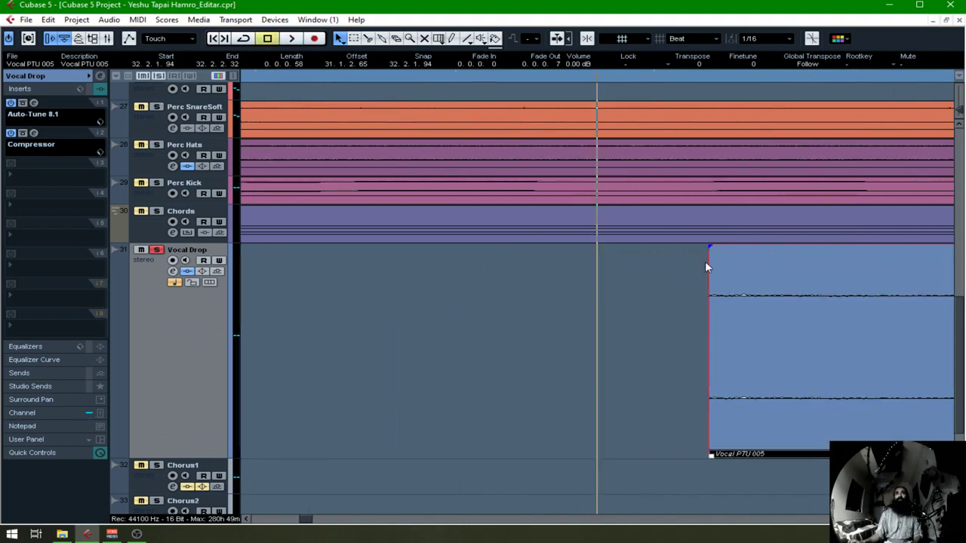
click(756, 74)
key(h)
key(h)
drag(960, 110, 960, 98)
key(g)
key(g)
key(g)
key(g)
key(g)
key(g)
key(g)
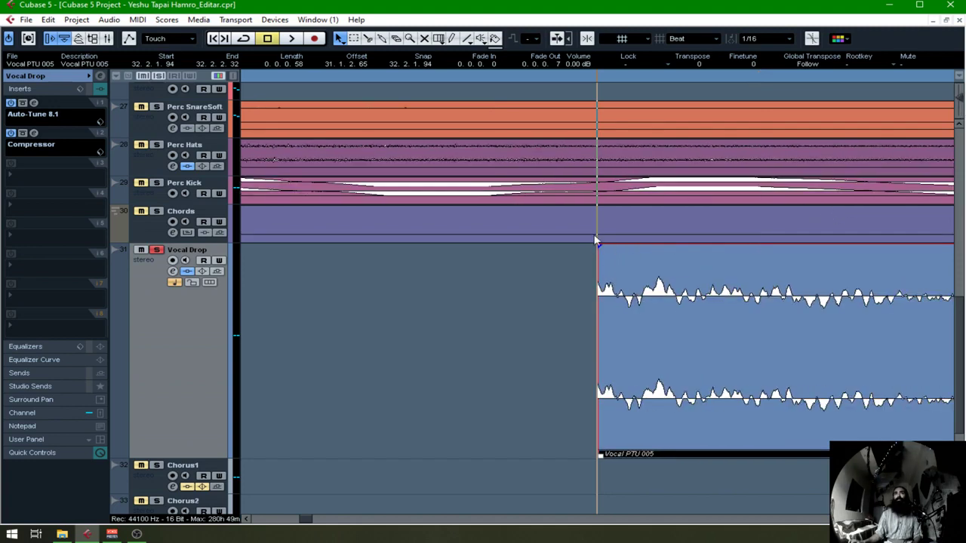
drag(601, 248, 604, 247)
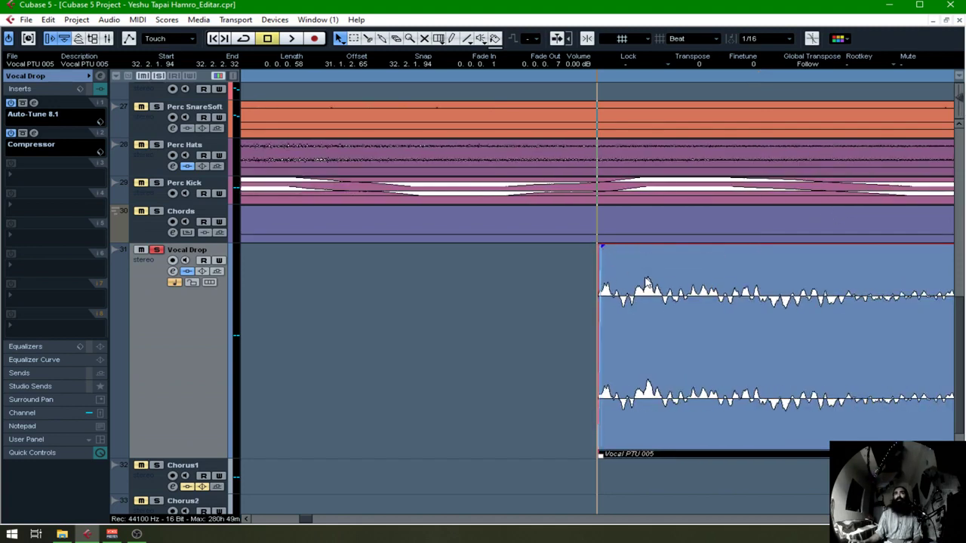
Step: Listen to the soloed vocal from the Vocal PTU 003 phrase through the repositioned small piece into the following Vocal PTU 005 phrase
key(g)
key(g)
click(294, 78)
key(space)
key(space)
drag(959, 99, 959, 110)
key(g)
key(g)
key(g)
key(g)
key(g)
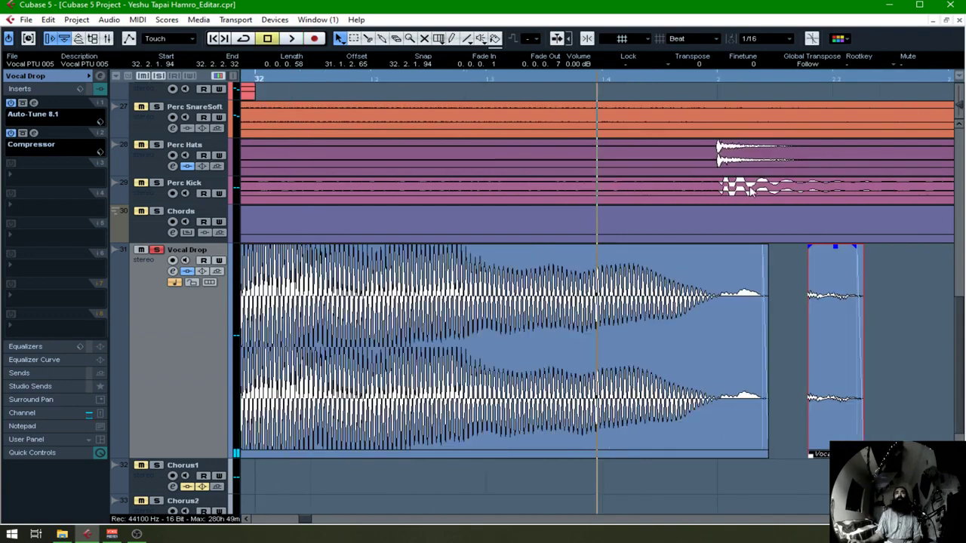
click(507, 78)
key(space)
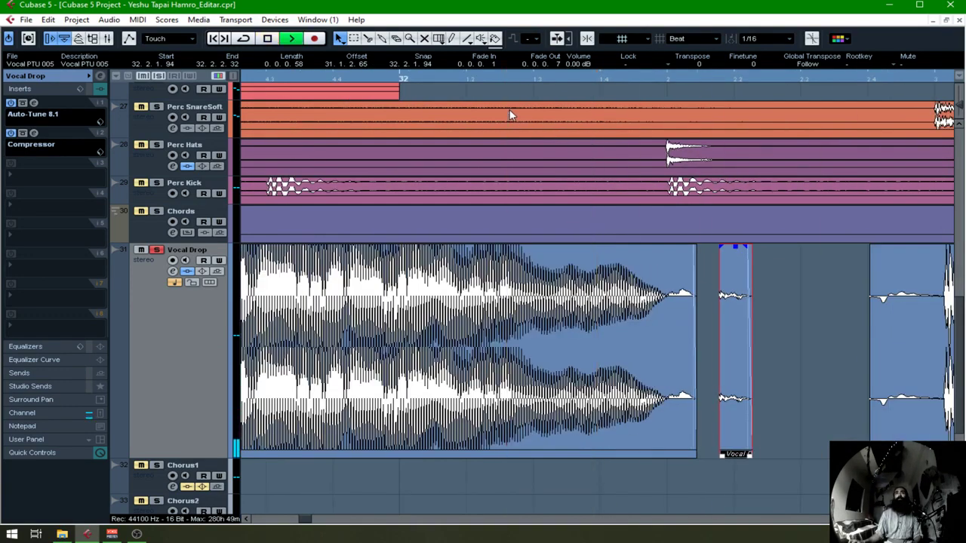
key(space)
click(286, 78)
key(space)
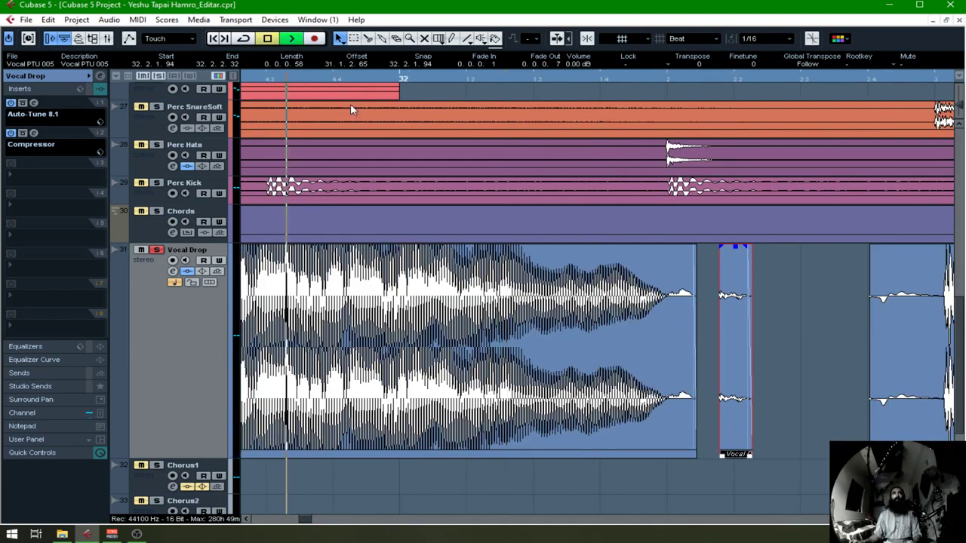
key(g)
key(g)
key(space)
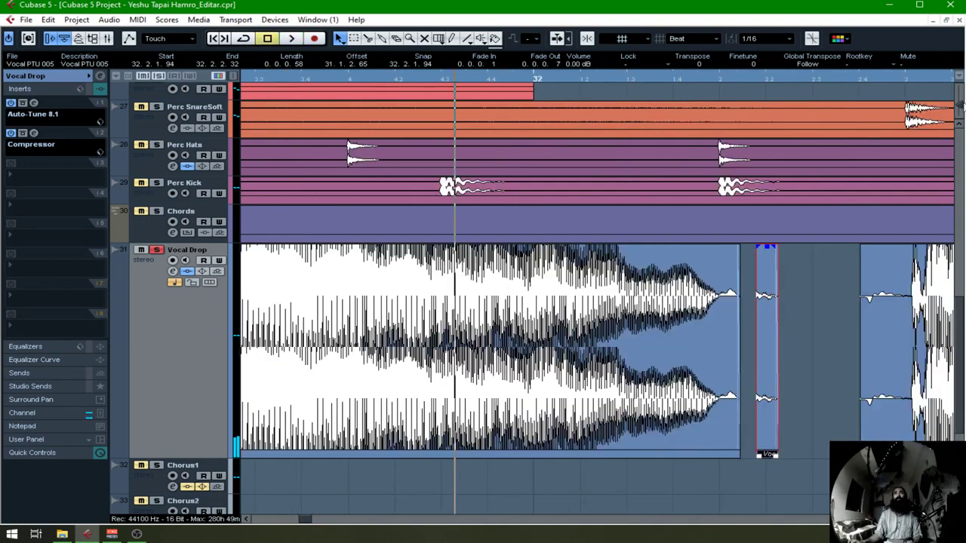
drag(962, 106, 961, 111)
key(g)
key(g)
key(space)
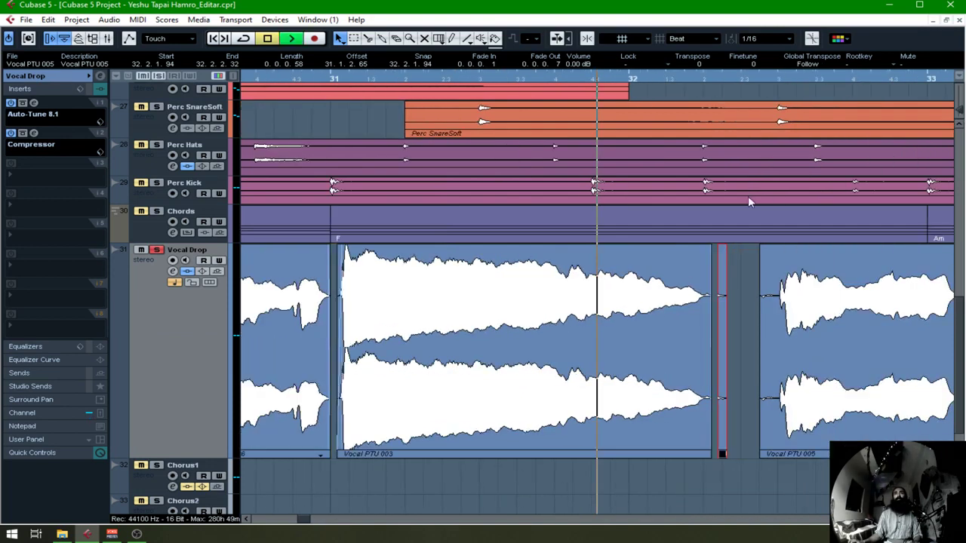
key(space)
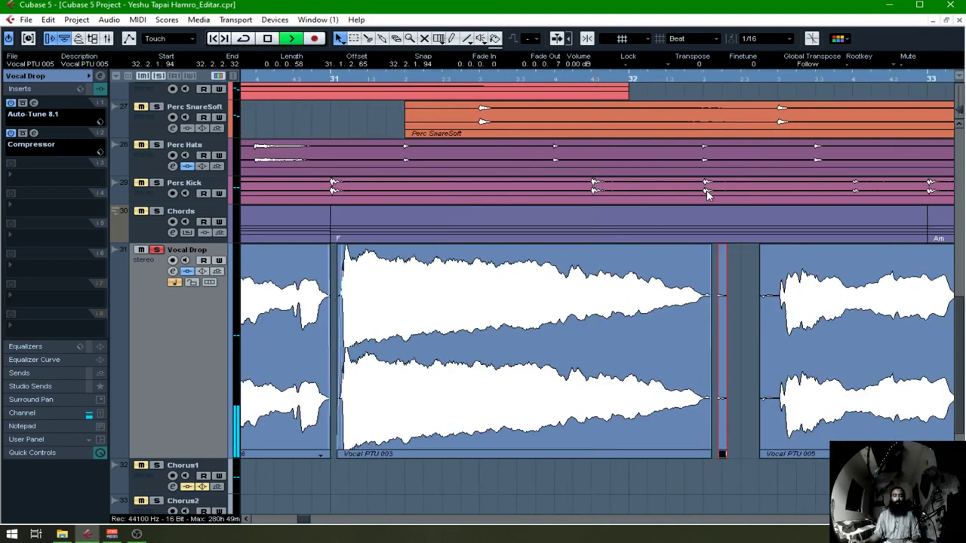
key(h)
key(h)
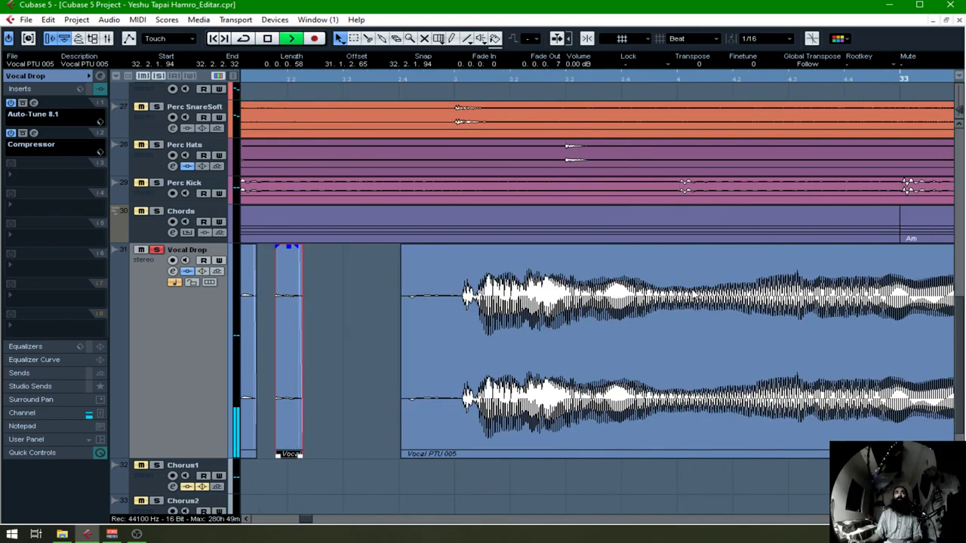
key(space)
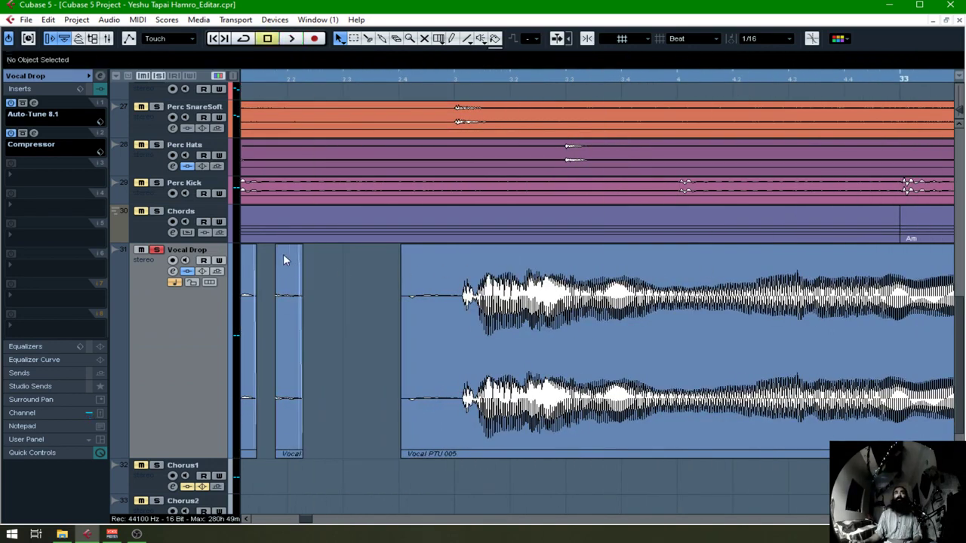
key(space)
click(330, 279)
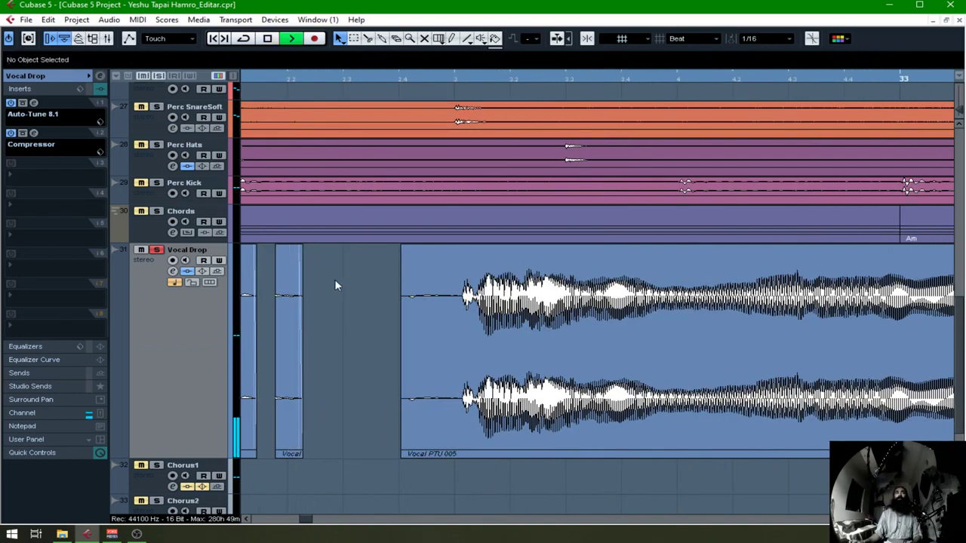
key(g)
key(g)
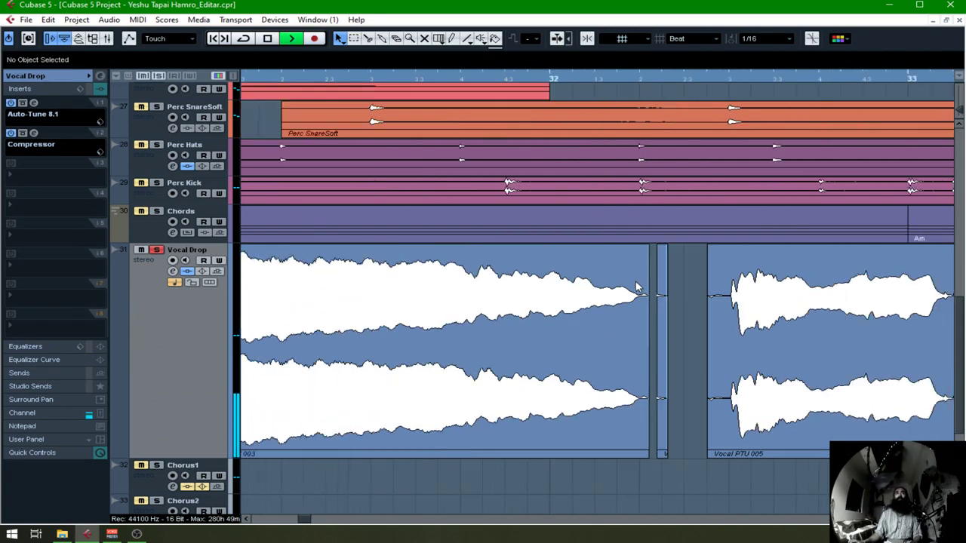
Step: Listen to the soloed vocal from the Vocal PTU 003 phrase after bar 31 into the Vocal PTU 005 phrase
key(space)
click(314, 78)
key(g)
key(g)
key(g)
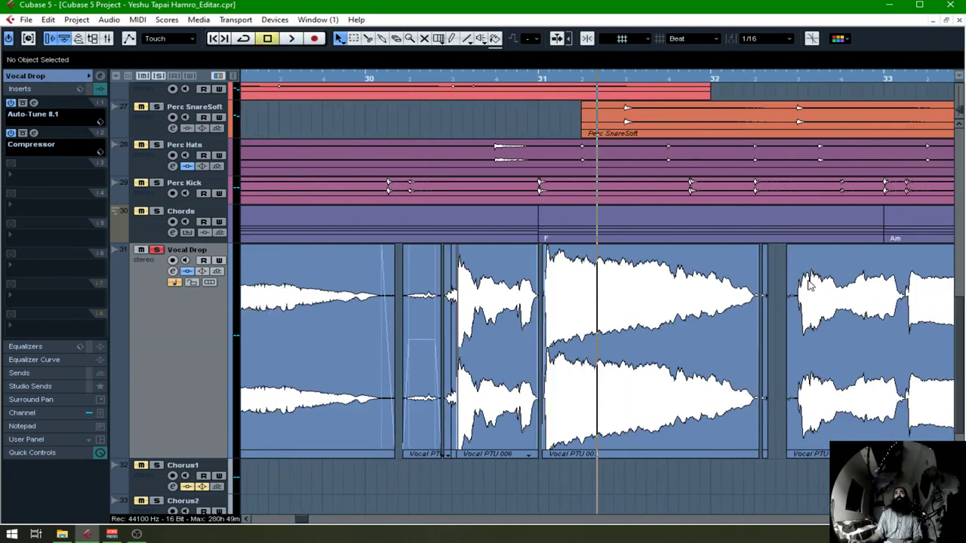
click(730, 278)
scroll(605, 275, right, 2)
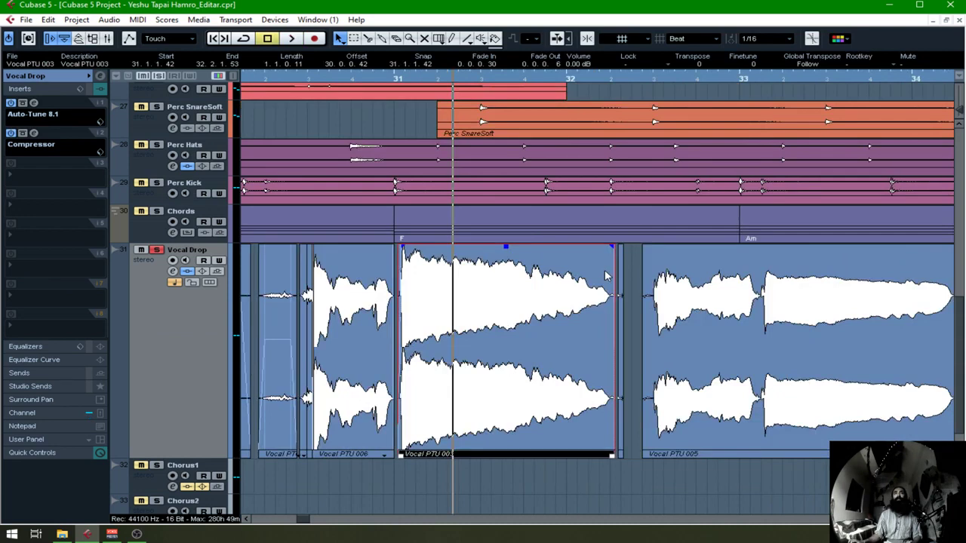
key(space)
Step: Recover the breath before Vocal PTU 005 as a separate event, and start the sung phrase at 32.3.1.11 with a 0.0.0.9 fade-in
click(646, 249)
drag(959, 110, 962, 117)
key(h)
key(h)
key(h)
key(h)
scroll(666, 262, left, 4)
scroll(665, 268, left, 2)
key(h)
key(h)
key(h)
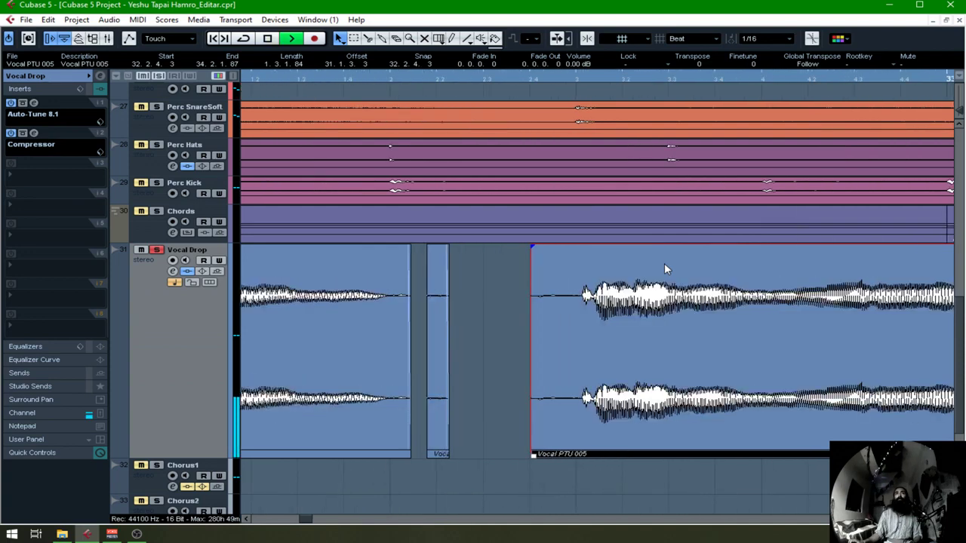
key(h)
key(h)
key(space)
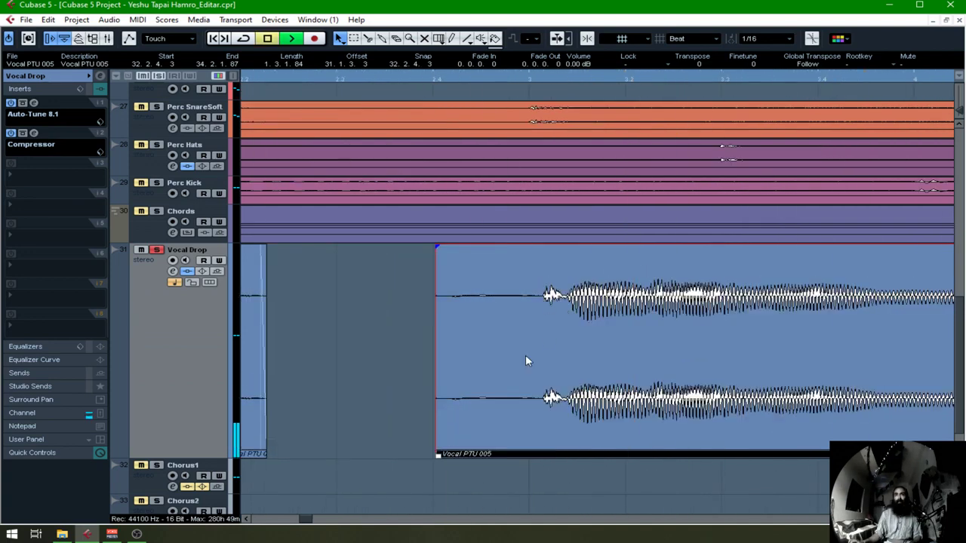
scroll(565, 375, left, 2)
drag(587, 457, 421, 458)
alt+click(579, 437)
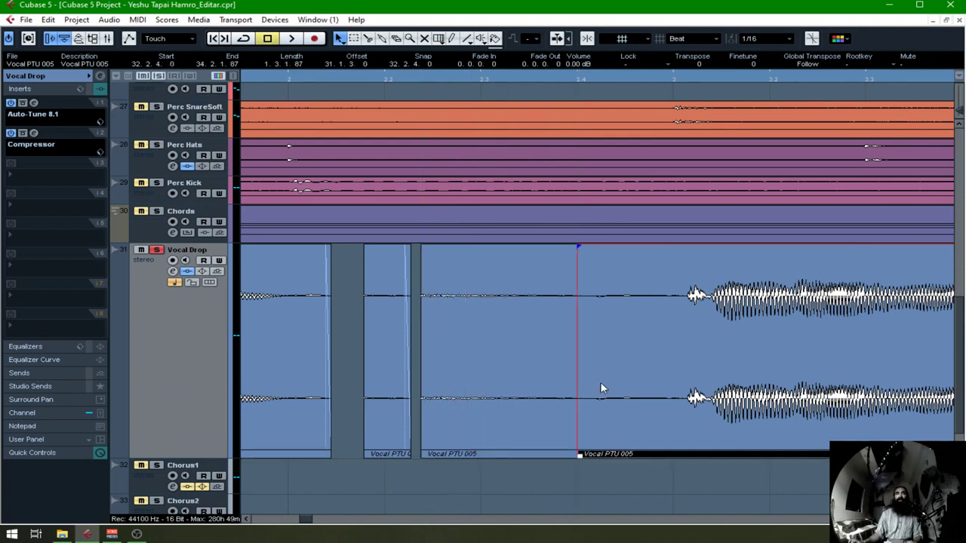
drag(578, 451, 684, 453)
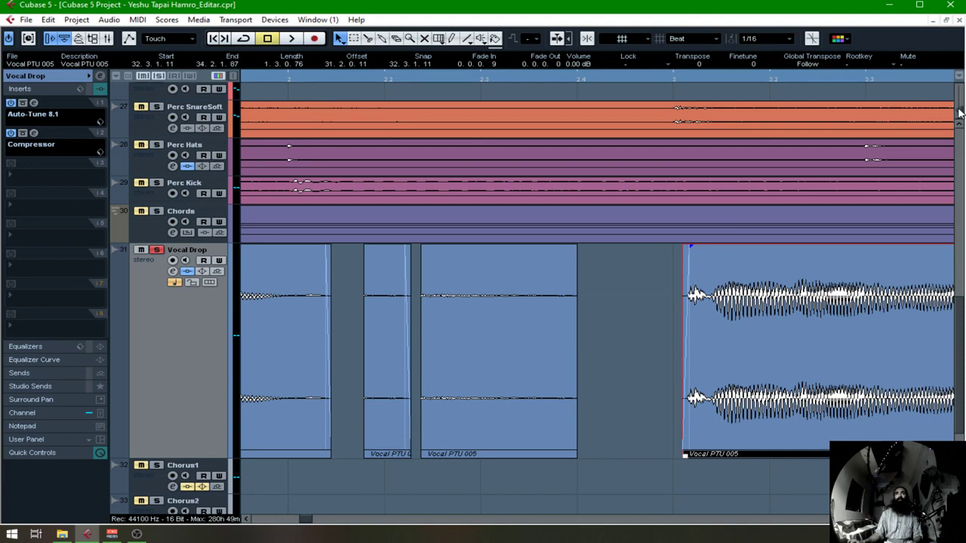
Step: Reposition the breath piece in the gap before the phrase and extend its end so it spans 32.2.2.55 to 32.2.4.114
drag(960, 111, 959, 120)
click(558, 328)
drag(568, 340, 537, 295)
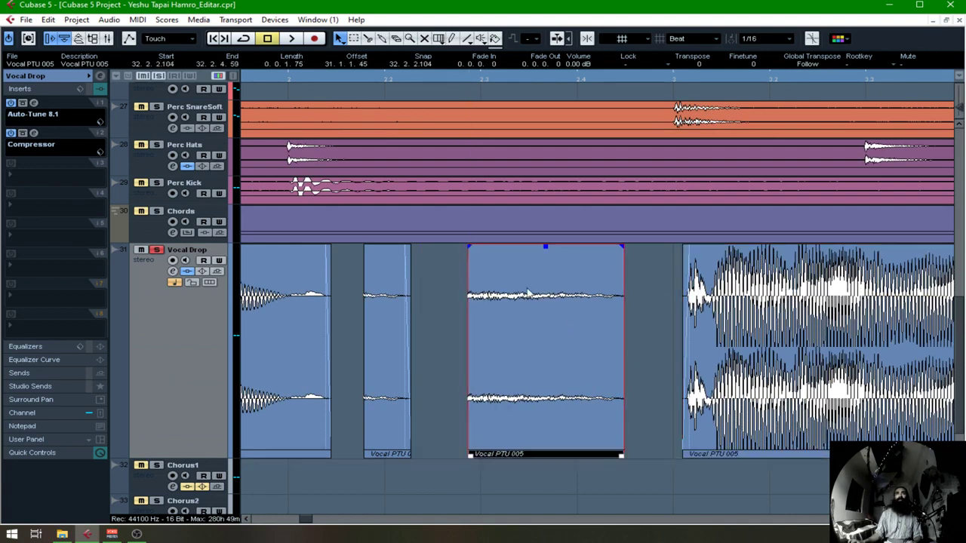
drag(487, 421, 587, 413)
drag(621, 456, 684, 456)
drag(623, 429, 591, 423)
drag(642, 455, 666, 456)
drag(563, 415, 569, 416)
Step: Add a 0.0.0.30 fade-in and a 0.0.0.41 fade-out to the breath piece, and play the passage
drag(434, 247, 453, 247)
drag(667, 246, 633, 247)
click(539, 494)
key(space)
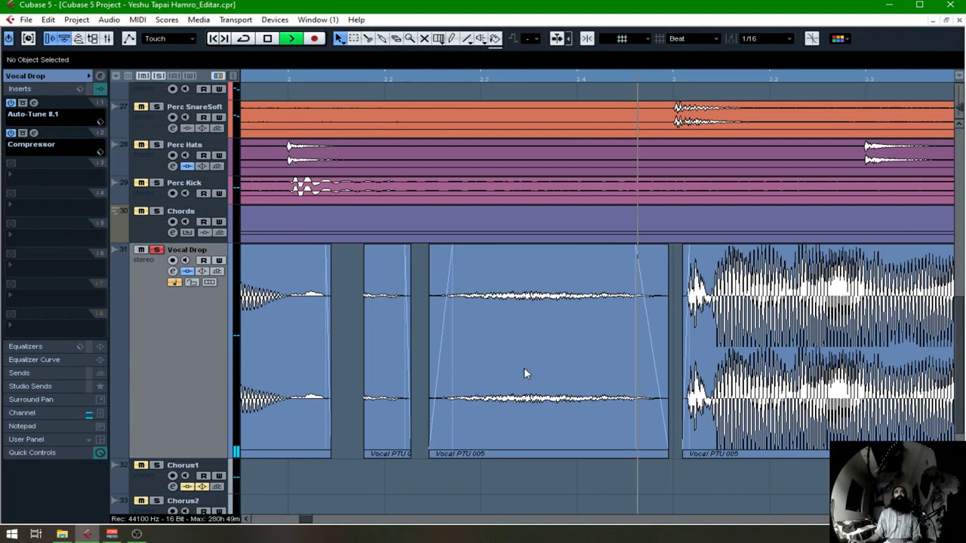
Step: Move the breath piece to end at 32.3.1.11 against the phrase, and set its volume to -5.4 dB
click(554, 338)
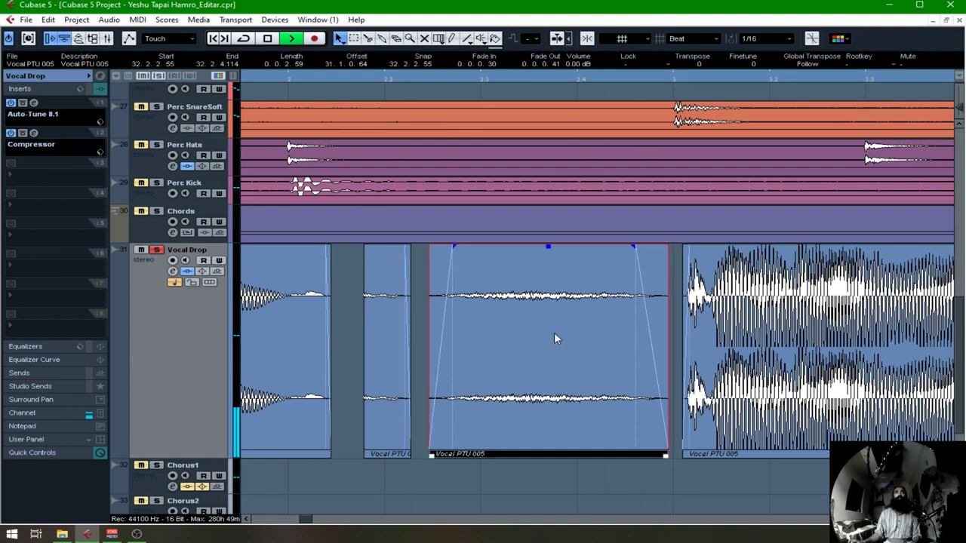
drag(554, 338, 569, 339)
key(space)
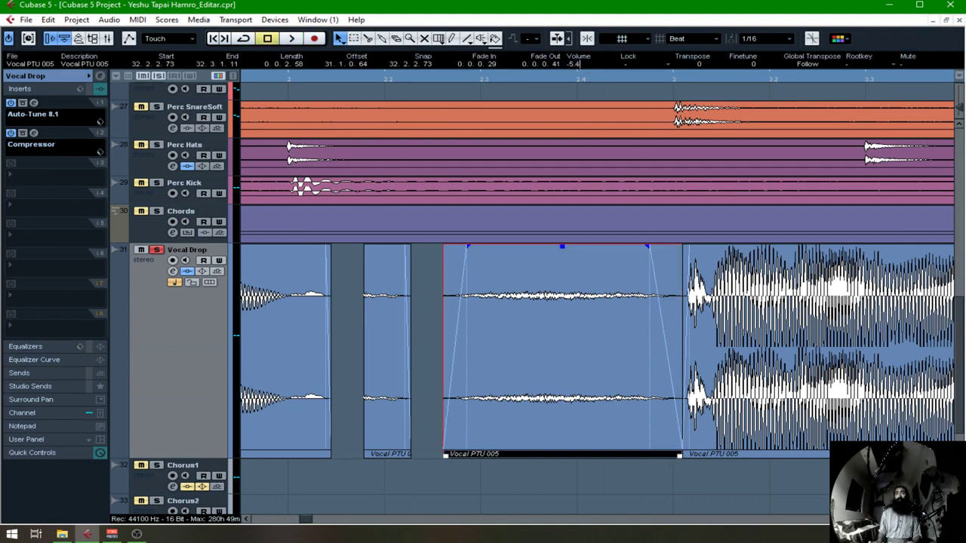
key(Return)
key(space)
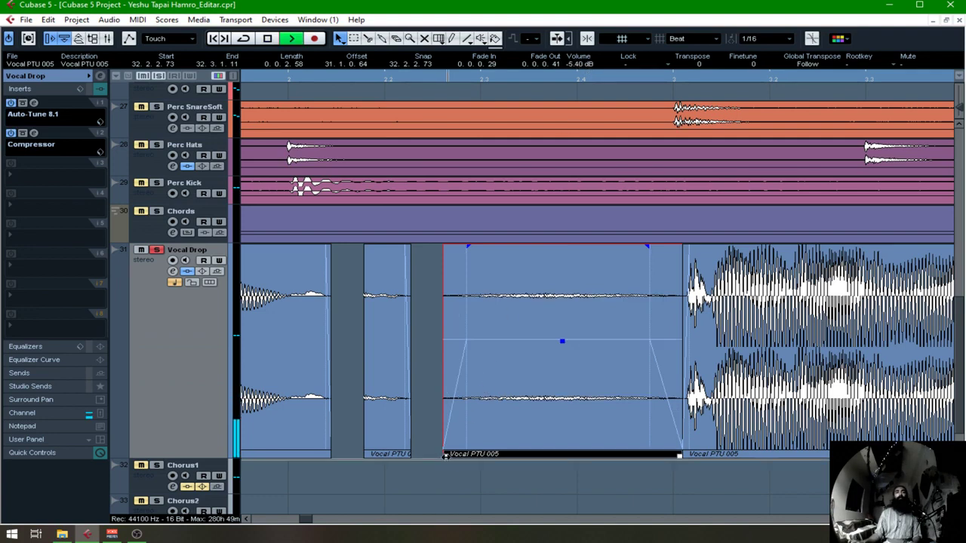
Step: Trim the start of the breath piece to leave a length of 0.0.1.103, and move it to 32.2.3.0
double_click(459, 456)
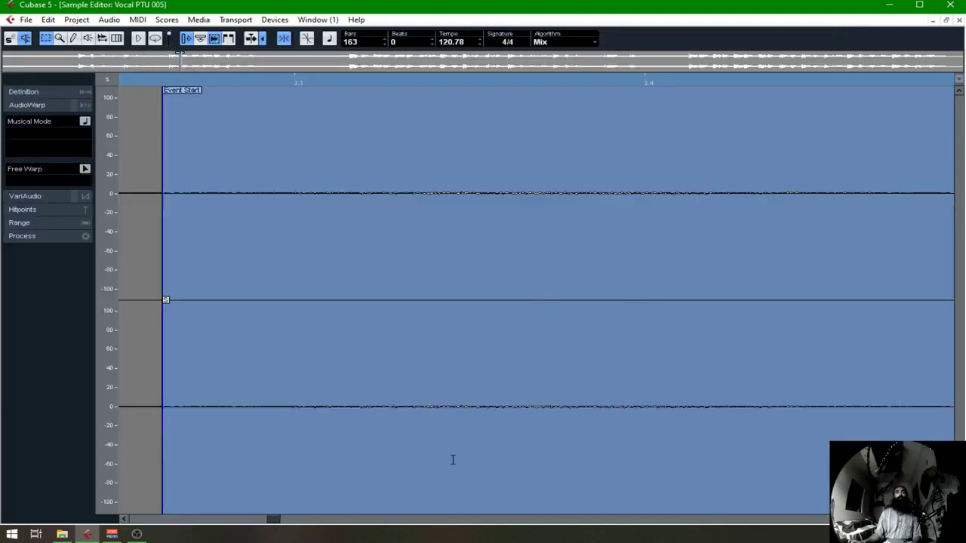
key(Escape)
drag(445, 456, 507, 456)
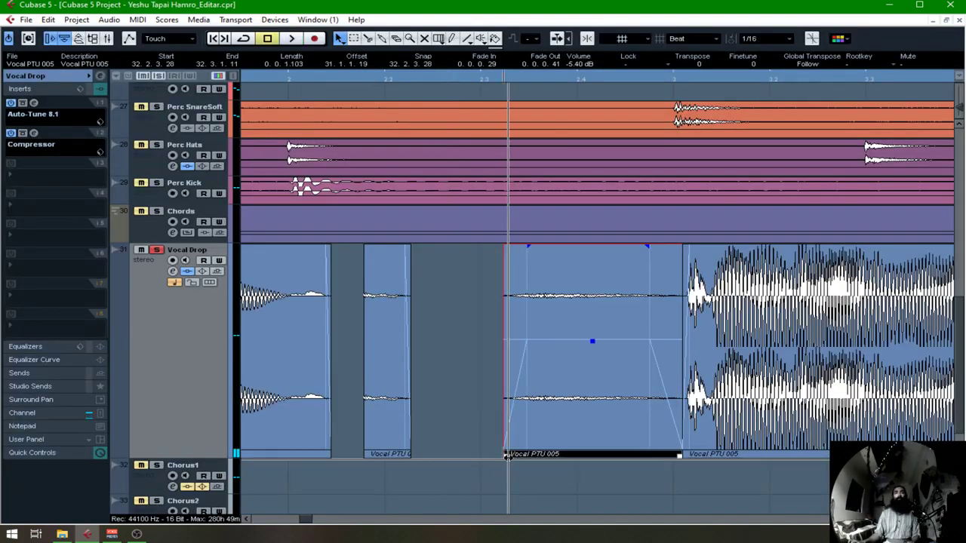
click(493, 434)
key(space)
drag(561, 372, 538, 372)
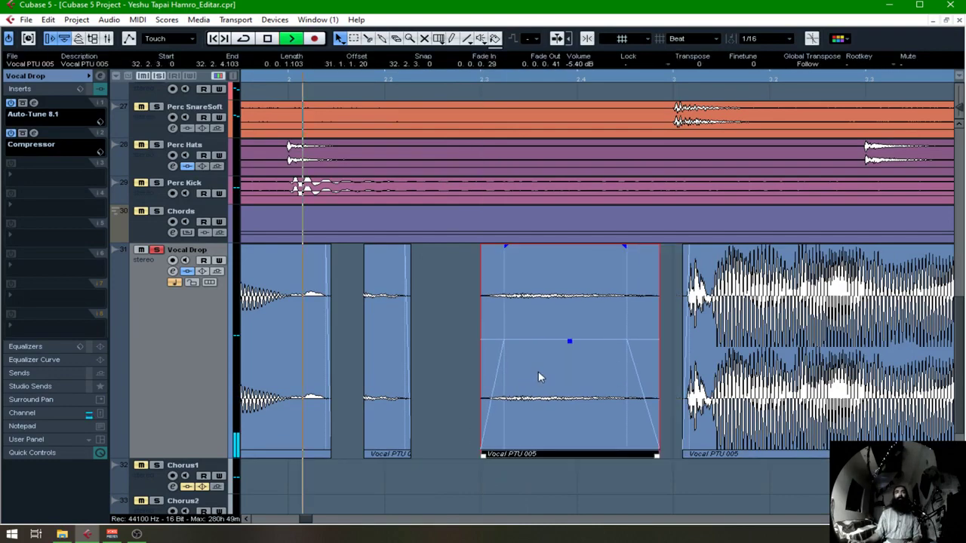
Step: Listen to the soloed vocal across the lowered breath into the following Vocal PTU 005 phrase
key(g)
key(g)
key(g)
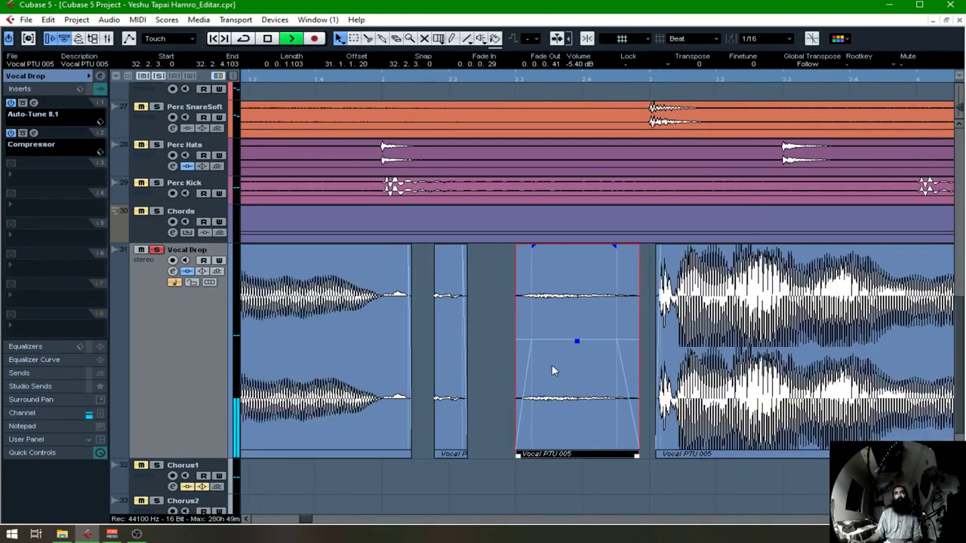
key(g)
key(g)
key(g)
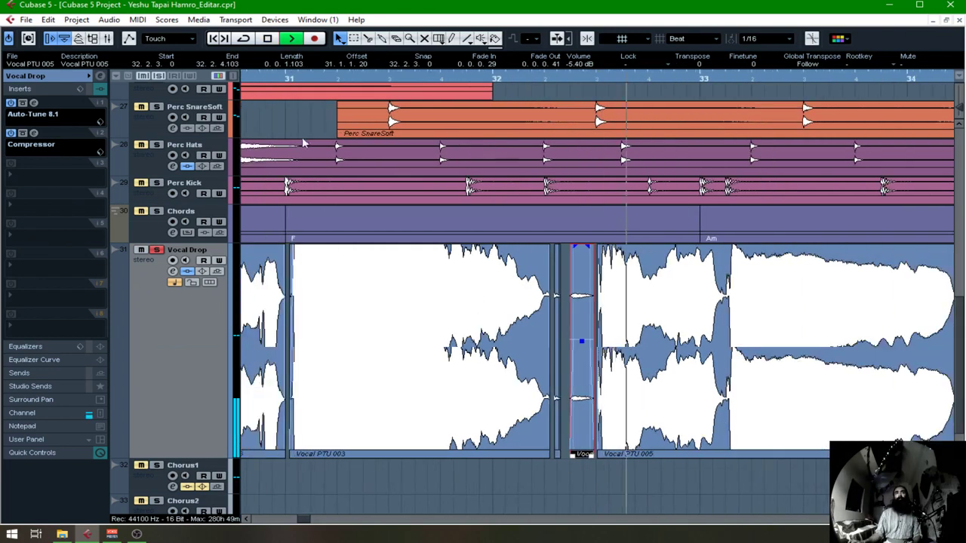
key(space)
Step: Turn off the Vocal Drop solo and listen to the vocal in the mix from just before bar 31 past bar 34
key(s)
click(262, 79)
key(space)
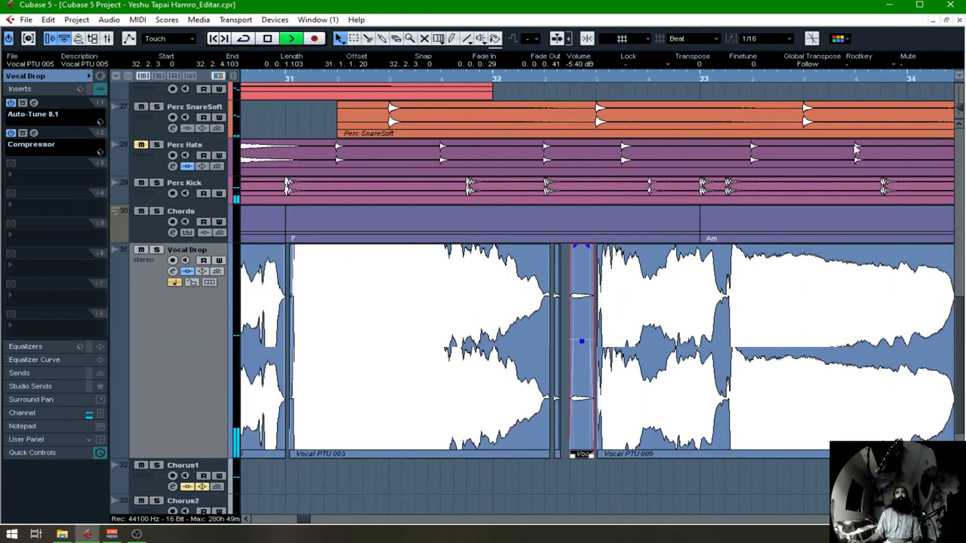
drag(959, 110, 959, 114)
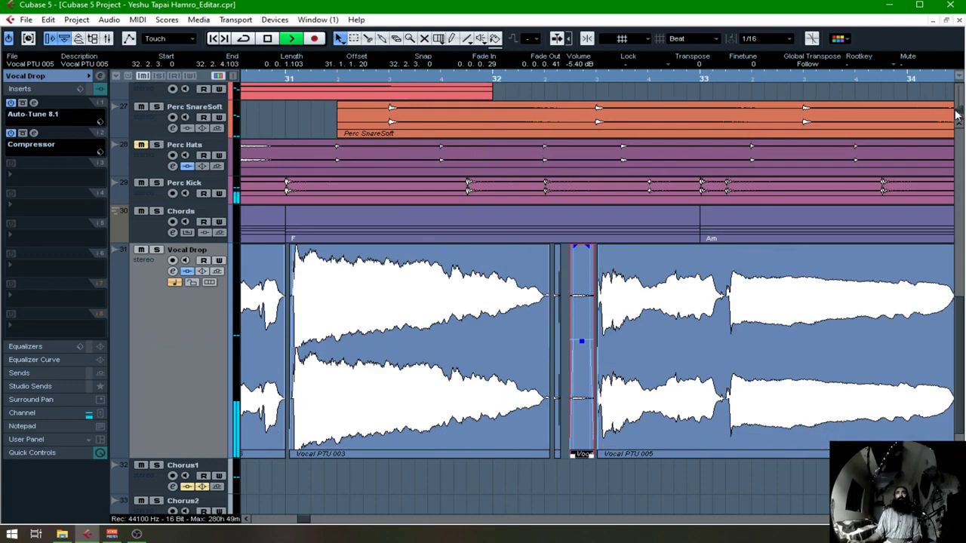
key(h)
key(h)
key(h)
key(h)
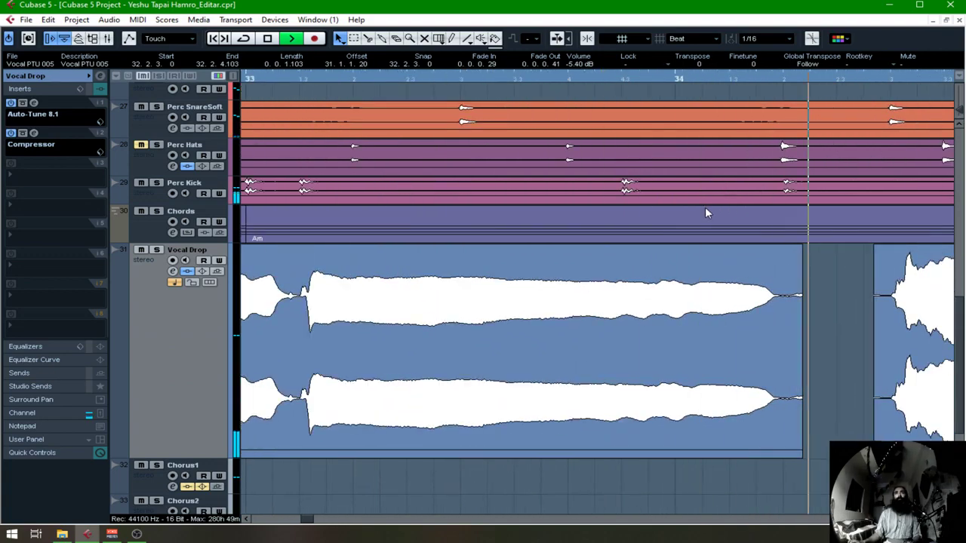
key(space)
Step: Extend the end of Vocal PTU 005 to 34.2.4.43, over the breath up to the start of Vocal PTU 007
key(h)
key(h)
key(h)
key(h)
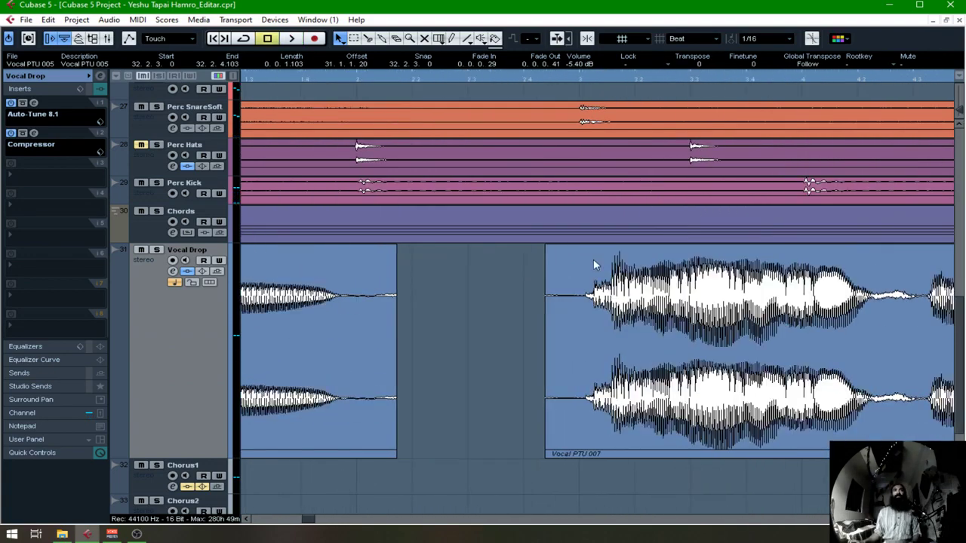
key(space)
click(386, 451)
drag(394, 453, 543, 454)
Step: Cut off the opening 0.0.0.72 of Vocal PTU 007, and add a 0.0.0.10 fade-in to its new start at 34.2.4.118
alt+click(579, 327)
click(553, 326)
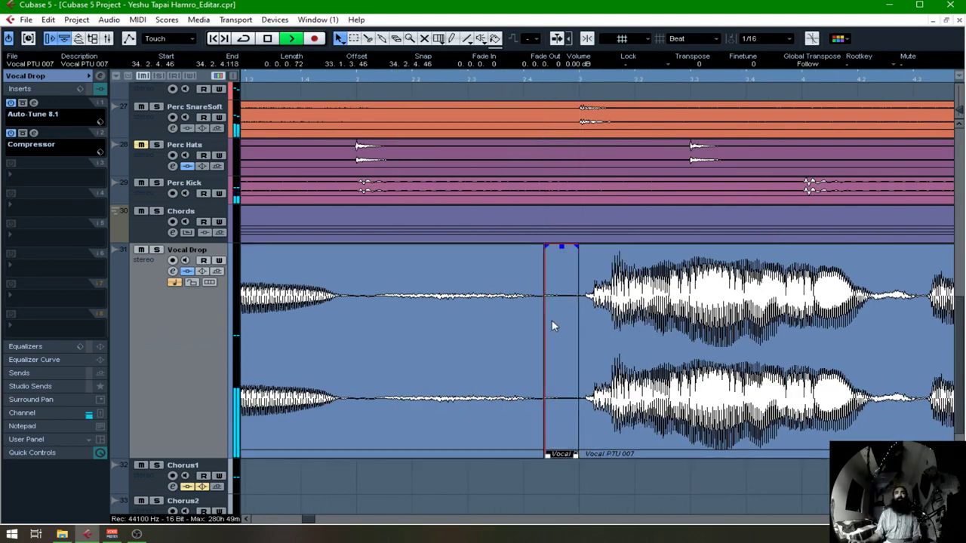
key(Delete)
click(584, 241)
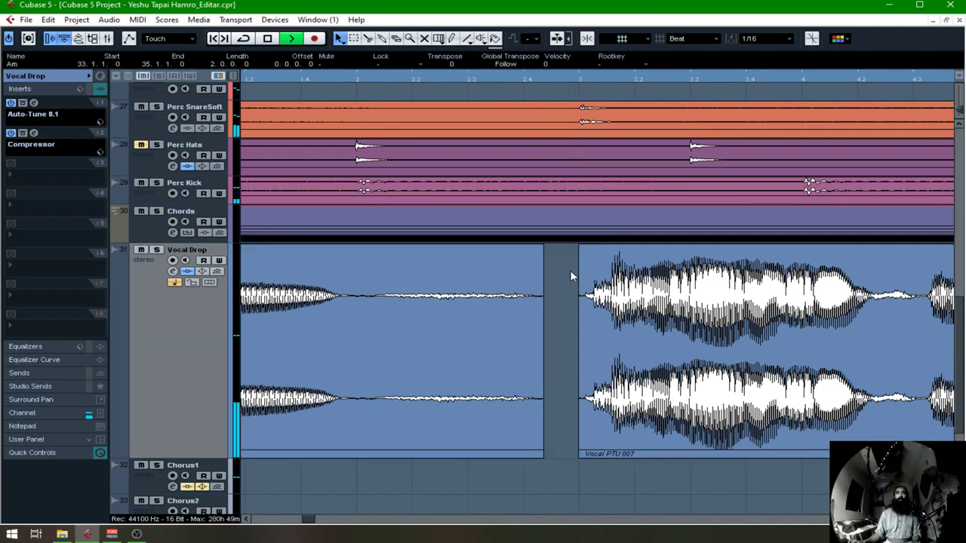
click(589, 267)
drag(582, 248, 587, 251)
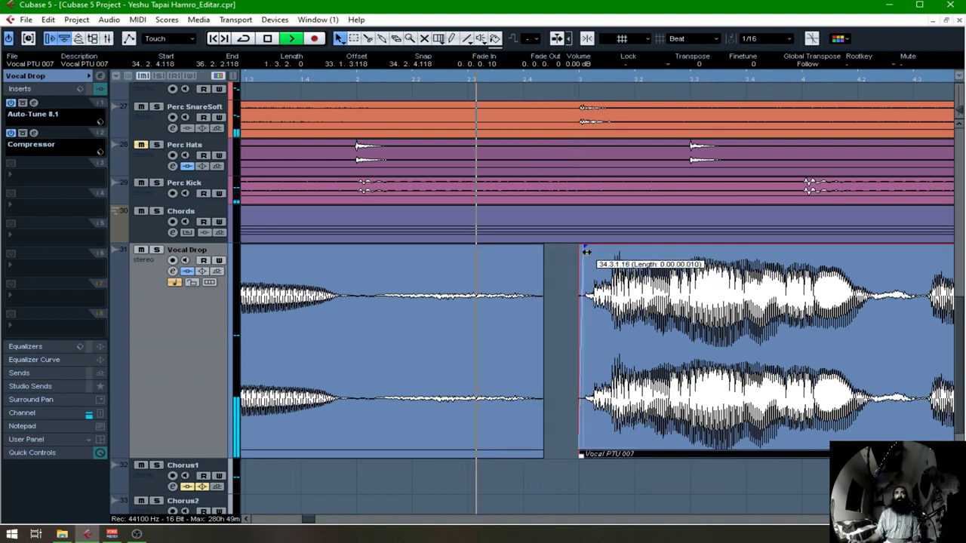
Step: Split the breath from Vocal PTU 005 at 34.2.1.10, and give it a 0.0.1.13 fade-in and a 0.0.1.1 fade-out
click(370, 317)
alt+click(361, 315)
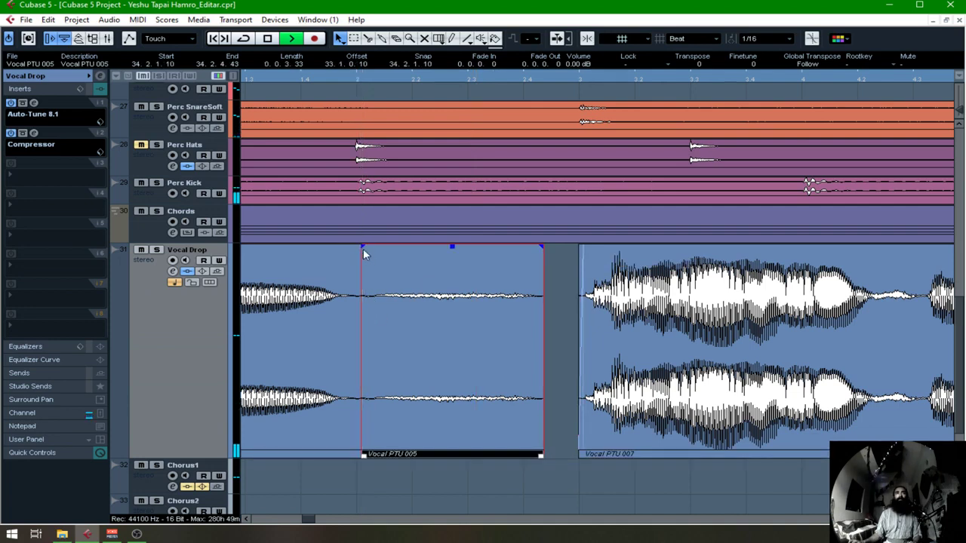
drag(363, 249, 427, 254)
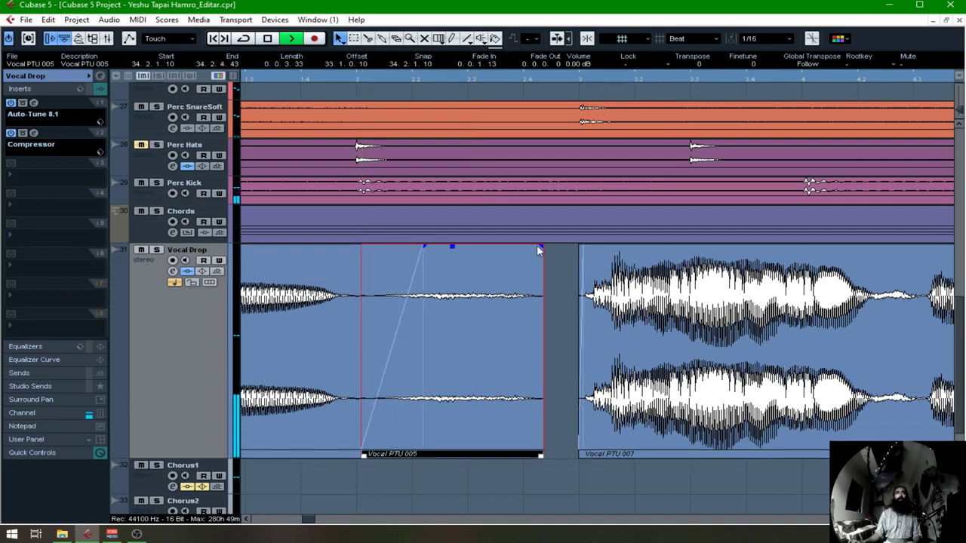
drag(538, 248, 485, 249)
Step: Move the separated breath before Vocal PTU 007 to 34.2.1.65 and set its volume to -5.4 dB
drag(474, 317, 499, 330)
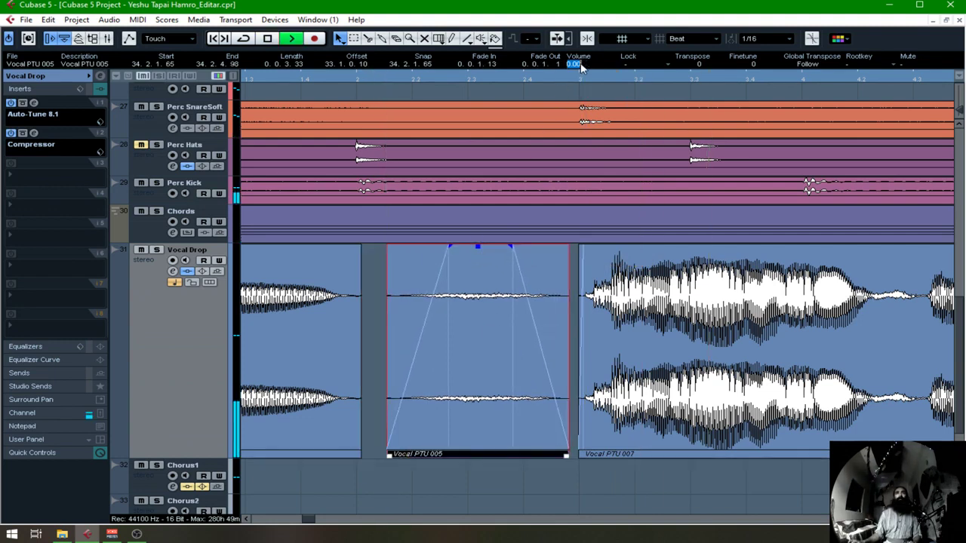
text(-5.4)
key(Return)
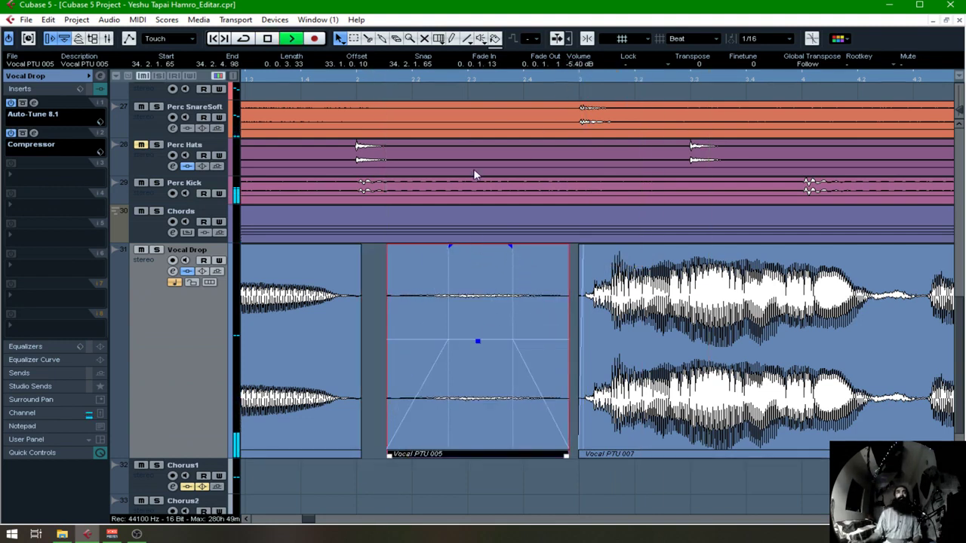
Step: Add a 0.0.0.17 fade-out to the end of the Vocal PTU 005 phrase, and set the breath's fade-in to 0.0.1.1
click(341, 295)
drag(360, 247, 353, 248)
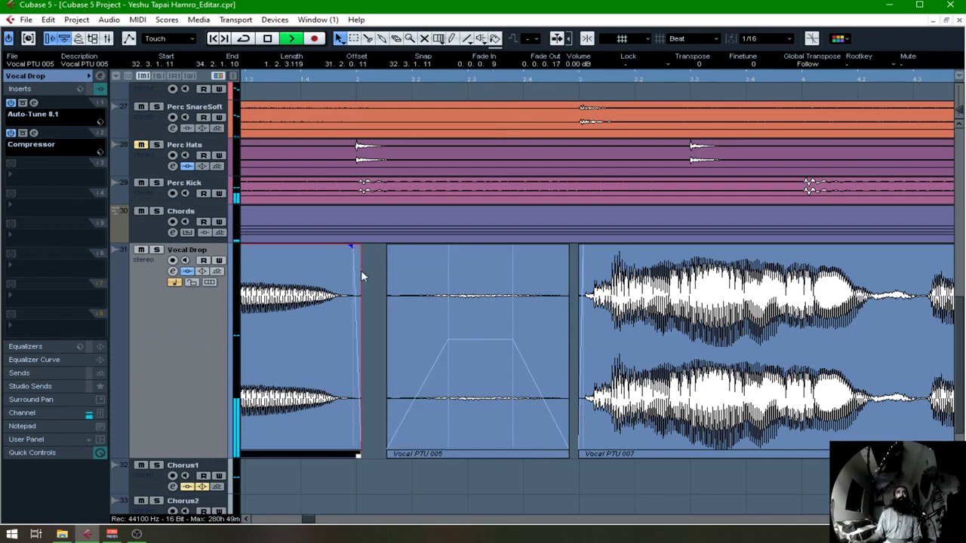
click(373, 286)
click(436, 295)
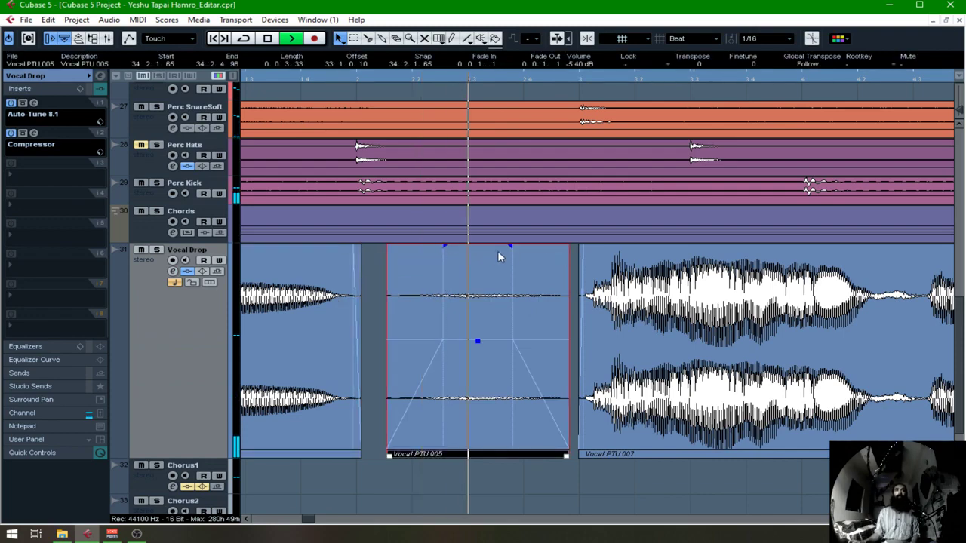
Step: Split Vocal PTU 007 at 35.3.3.60, adding a 0.0.0.45 fade-out before the cut and a short fade-in after it
scroll(628, 319, right, 4)
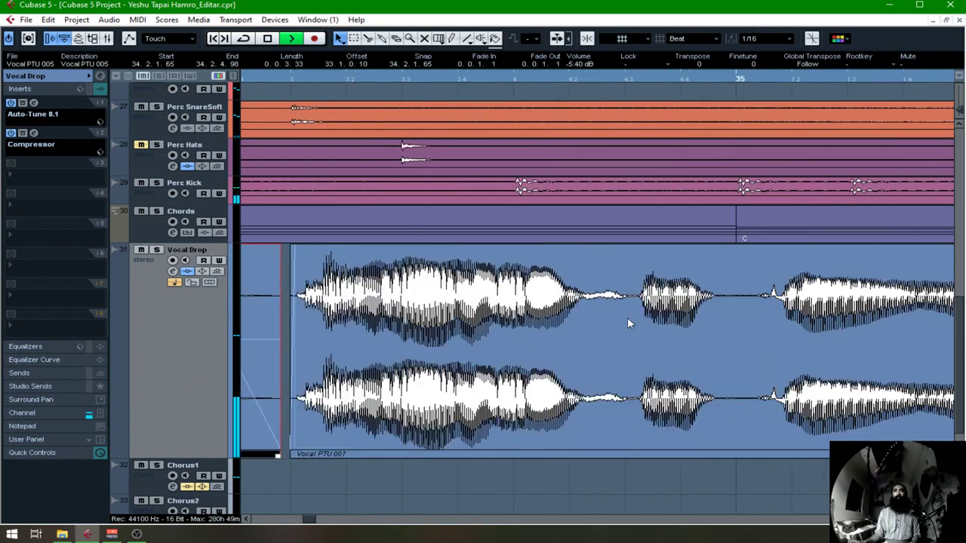
scroll(627, 317, right, 4)
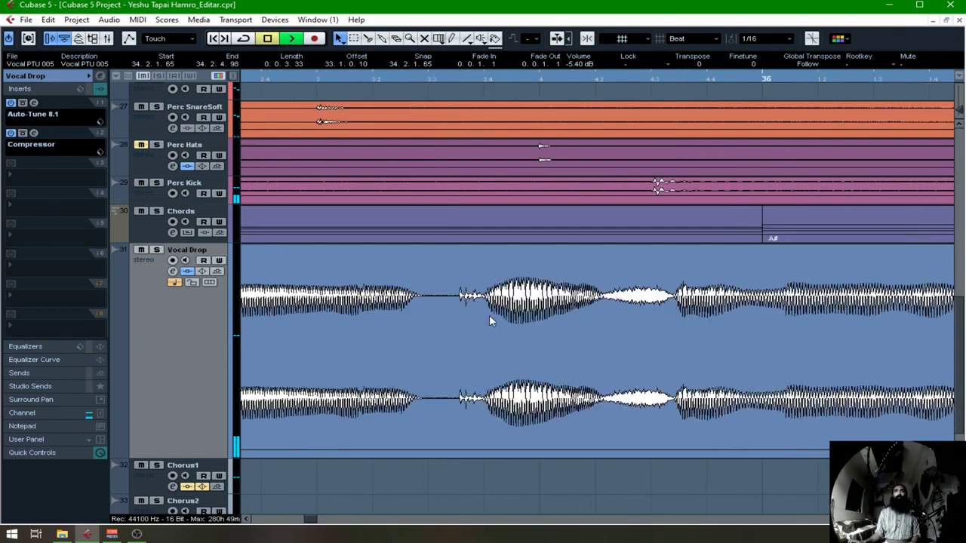
click(459, 294)
drag(459, 248, 432, 249)
click(449, 254)
Step: Isolate the noisy consonant in Vocal PTU 007 from 35.4.2.10 to 35.4.3.60 and lower its volume
alt+click(600, 302)
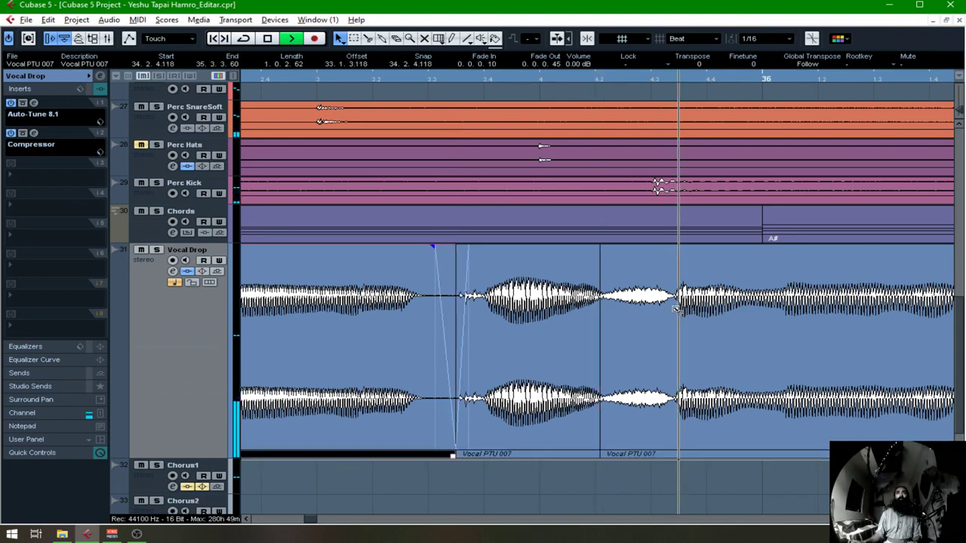
alt+click(678, 309)
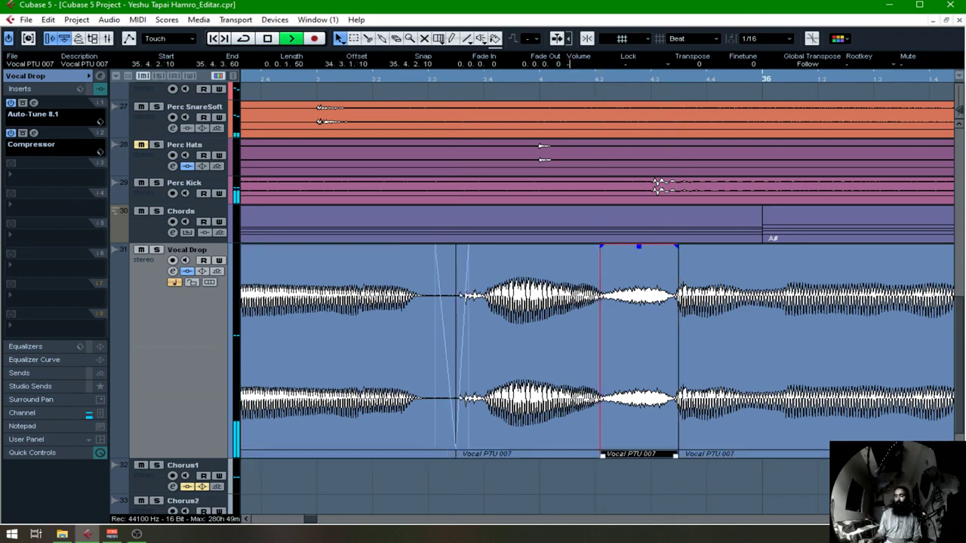
drag(639, 246, 636, 327)
Step: Crossfade the lowered consonant with its neighbouring Vocal PTU 007 events over 35.4.1.116–35.4.2.18 and 35.4.3.44–35.4.3.64
right_click(593, 323)
click(608, 324)
drag(593, 325, 602, 324)
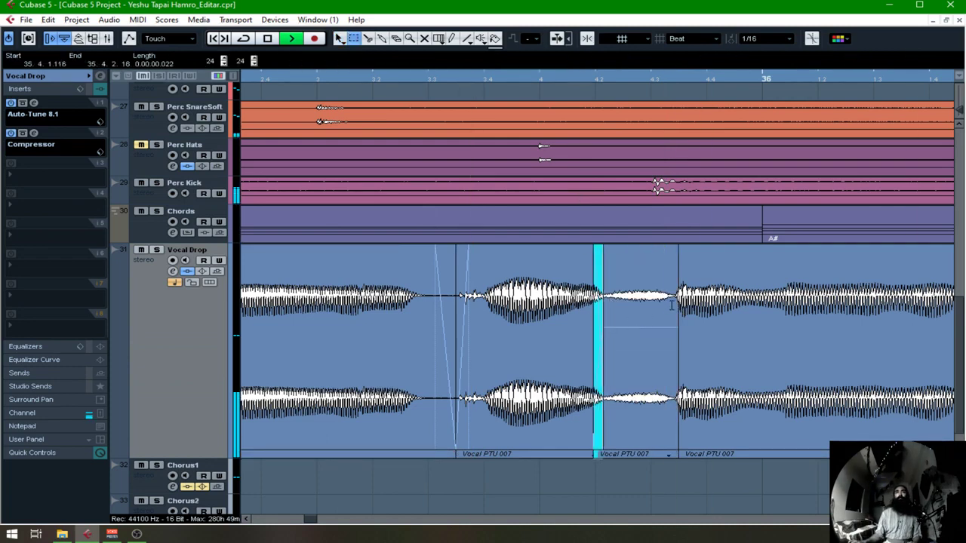
key(Delete)
drag(671, 308, 679, 308)
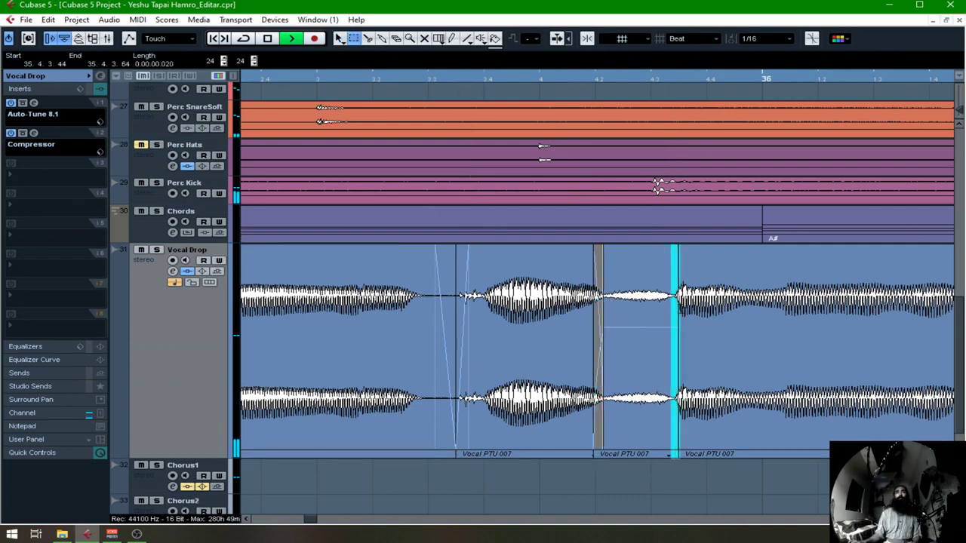
key(Delete)
right_click(560, 320)
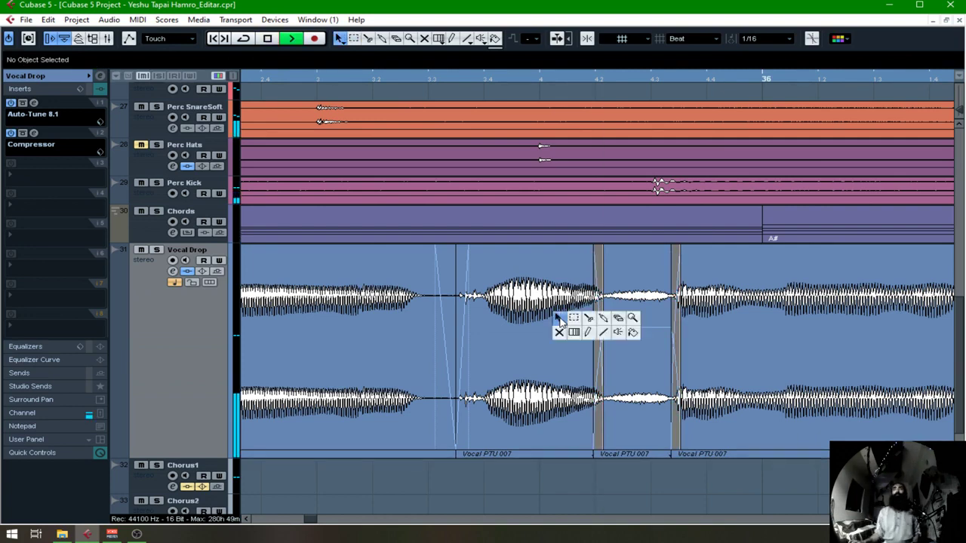
click(559, 320)
Step: Split the breath off the end of Vocal PTU 007, reposition it from 36.2.2.35 to 36.2.4.45, and fade out the preceding phrase
scroll(524, 324, right, 3)
alt+click(616, 325)
click(641, 449)
drag(658, 457, 728, 457)
drag(689, 425, 697, 428)
click(604, 269)
drag(614, 248, 636, 247)
click(648, 258)
key(ctrl+z)
Step: Give the separated breath a 0.0.0.37 fade-in and a 0.0.0.42 fade-out, and set its volume to -4.5 dB
key(space)
key(space)
drag(736, 246, 718, 247)
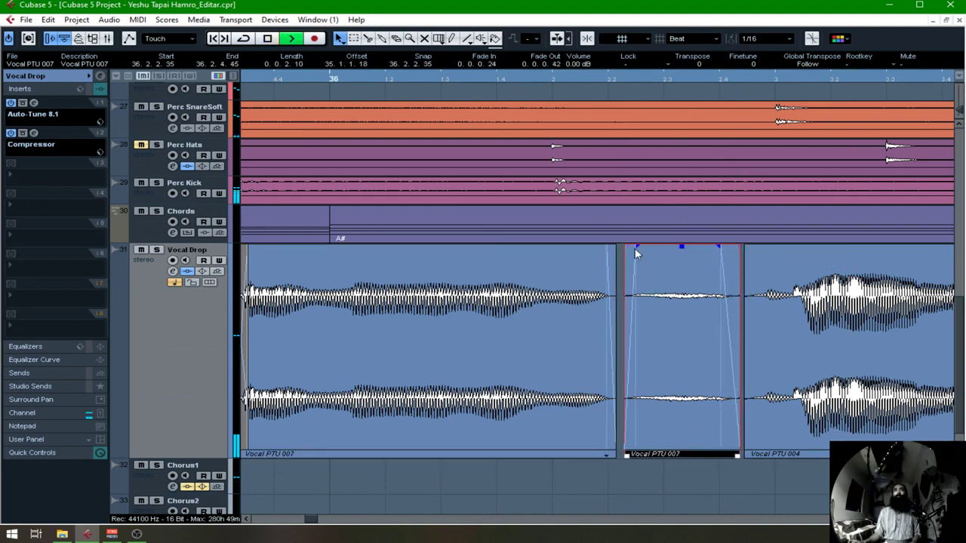
drag(635, 248, 643, 247)
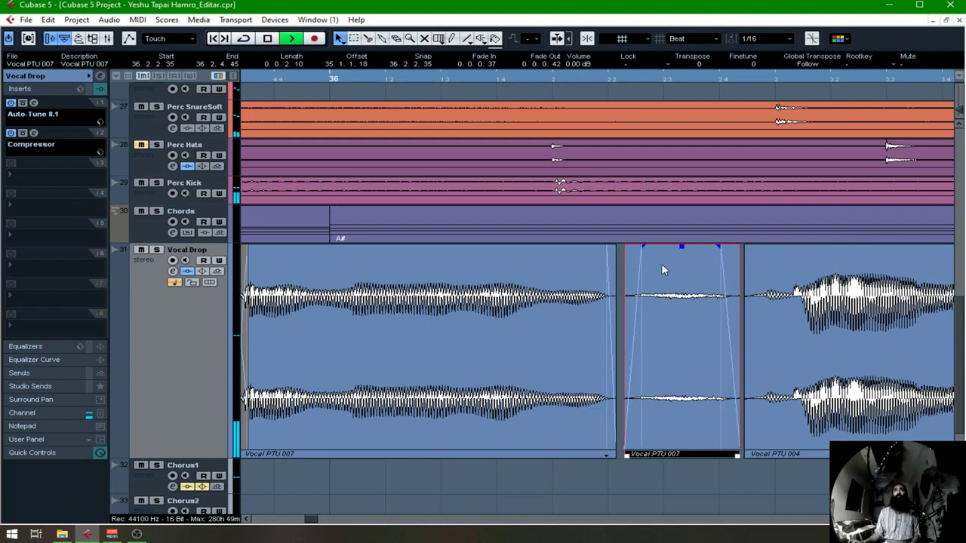
click(571, 65)
text(-4.5)
key(Return)
Step: Audition the edited vocal phrases in the mix and solo Vocal Drop to examine the passage from just before bar 33
key(space)
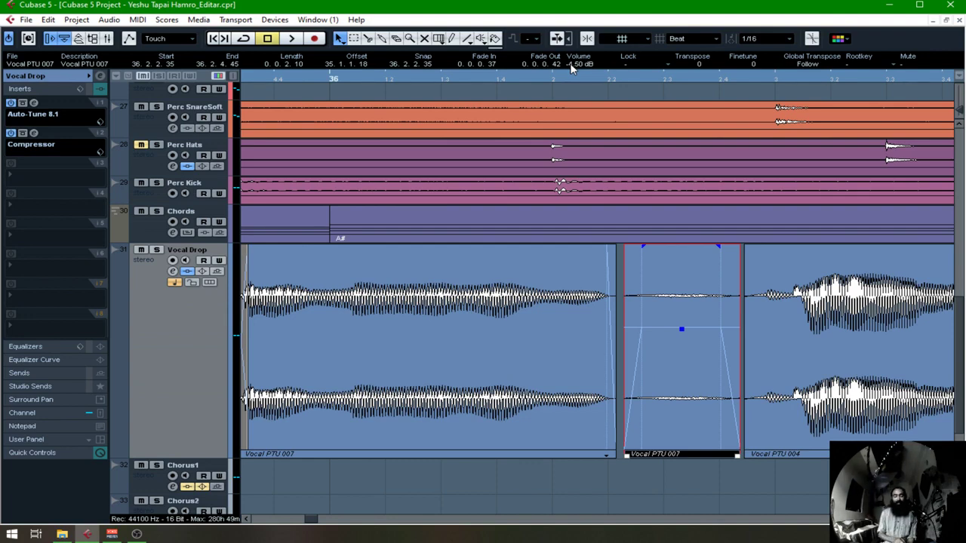
key(space)
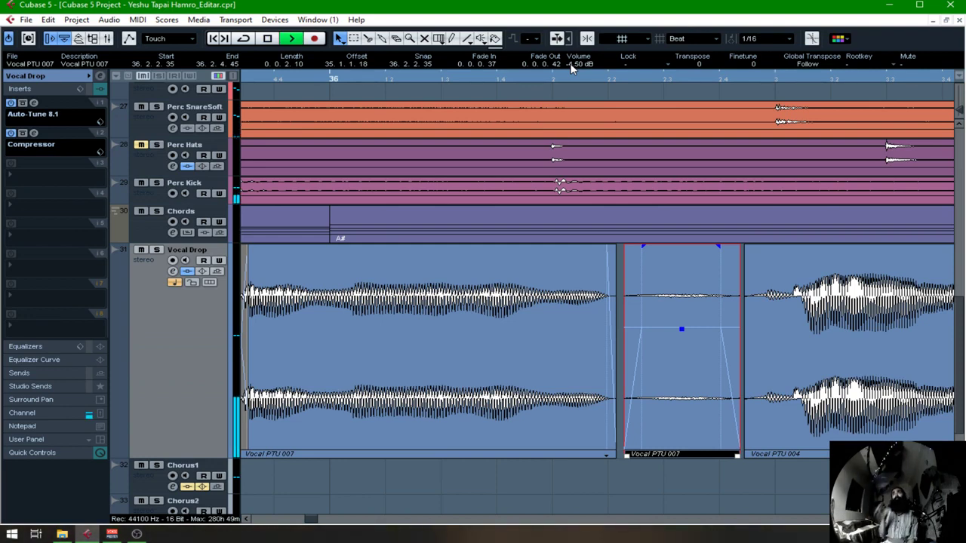
key(space)
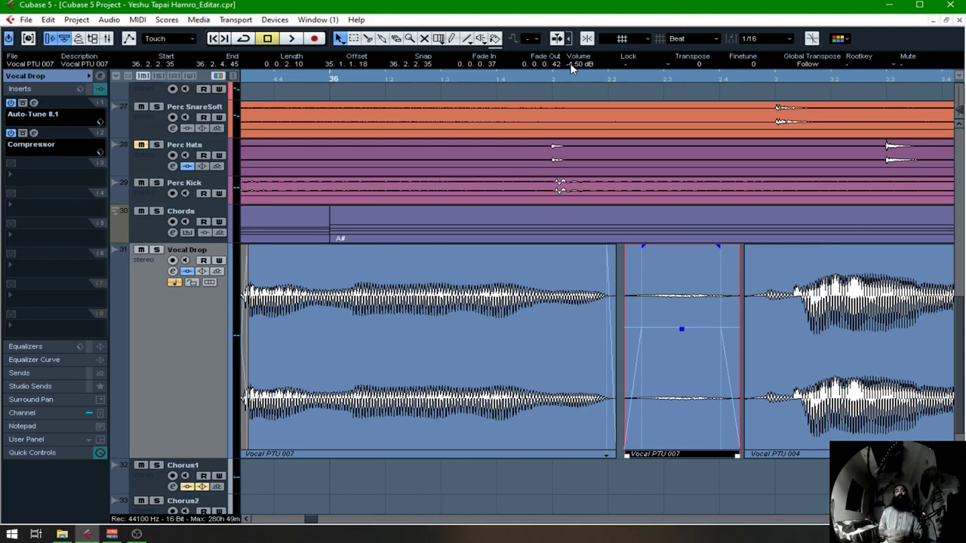
click(625, 487)
key(space)
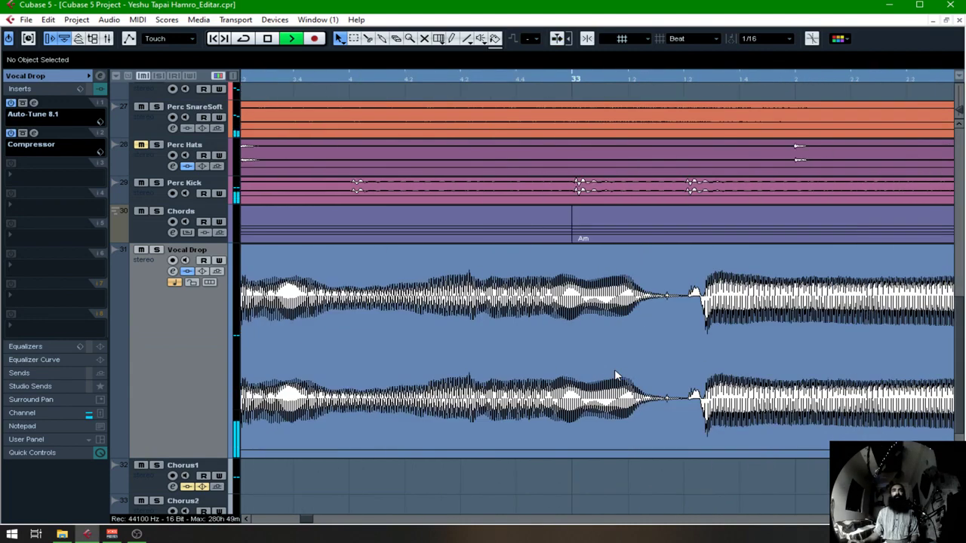
key(space)
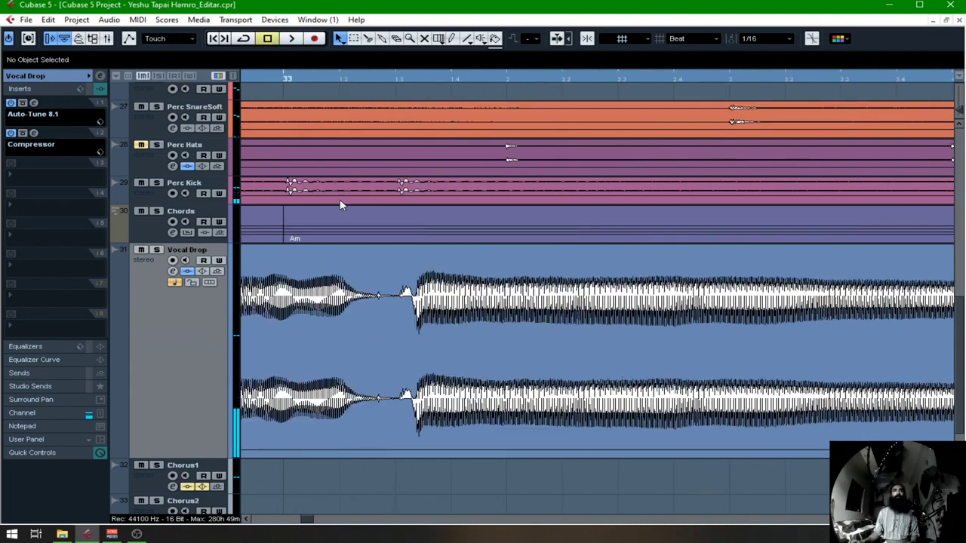
click(265, 79)
key(s)
key(space)
key(space)
key(space)
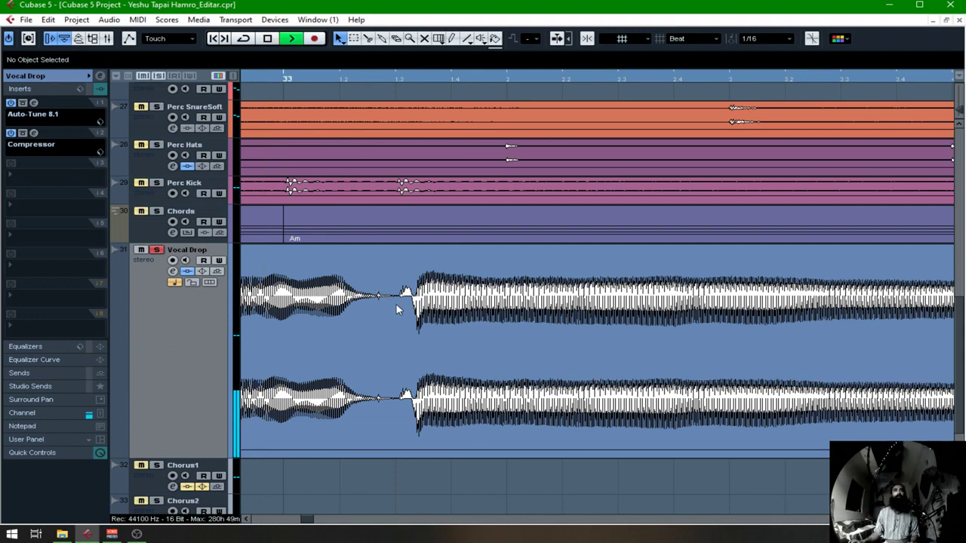
key(space)
Step: Split Vocal PTU 005 at 33.1.3.8 and add a 0.0.0.33 fade-in to the phrase after the cut
alt+click(398, 290)
click(408, 288)
drag(398, 248, 412, 248)
Step: Remove the noise between 33.1.2.79 and the cut in Vocal PTU 005, and add a 0.0.0.19 fade-out to the preceding phrase
click(375, 309)
alt+click(377, 306)
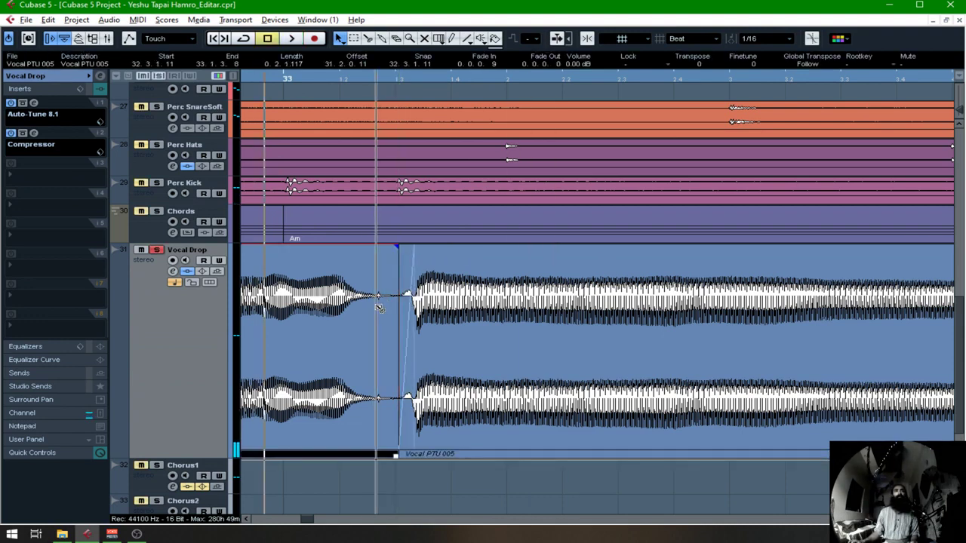
click(379, 301)
key(Delete)
click(369, 258)
drag(375, 247, 365, 247)
Step: Extend the start of the second Vocal PTU 005 phrase back to 33.1.2.112
key(space)
key(space)
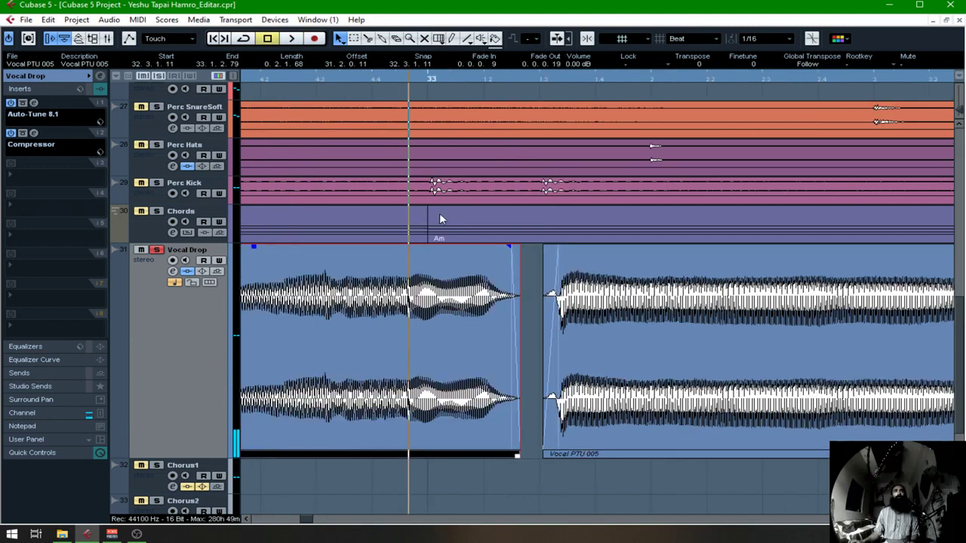
click(264, 78)
click(558, 426)
drag(545, 455, 537, 455)
Step: Play back the corrected gap near bar 33, turn off Vocal Drop's solo, and review the edited events up to bar 37
key(space)
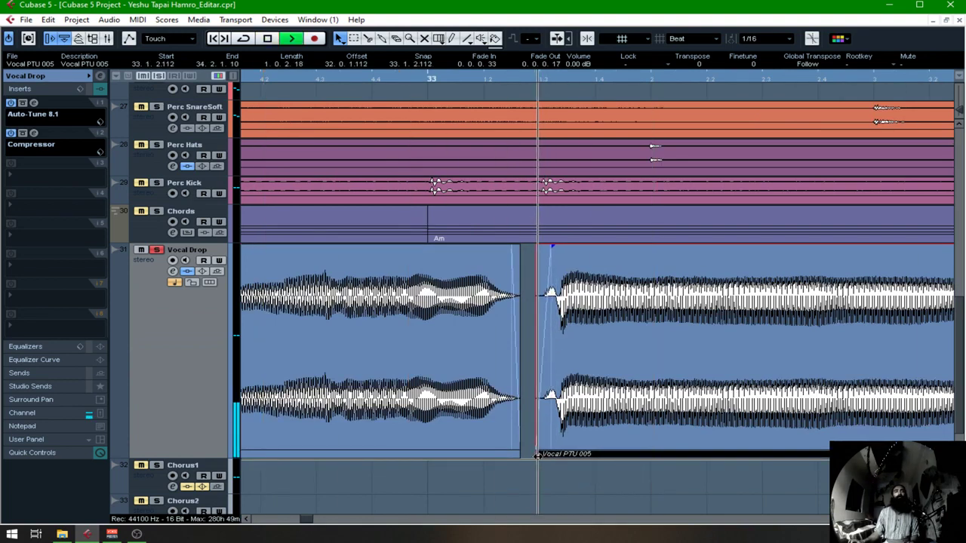
key(space)
key(g)
key(g)
key(space)
click(314, 78)
scroll(649, 259, right, 2)
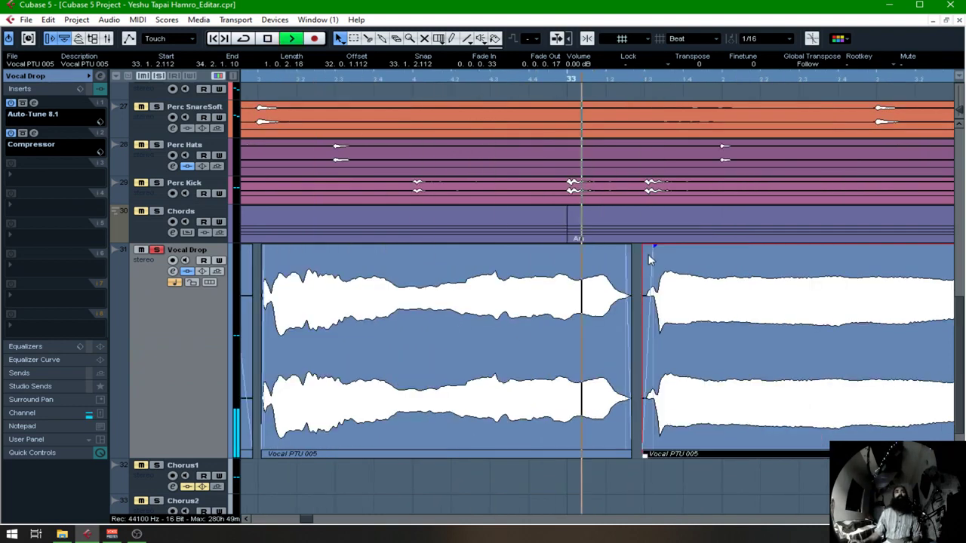
key(h)
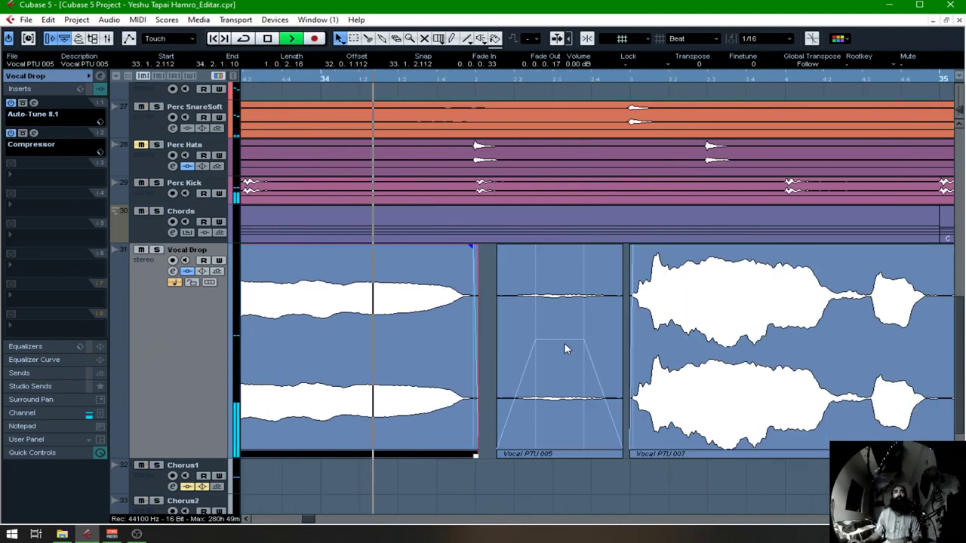
click(559, 314)
scroll(627, 305, right, 10)
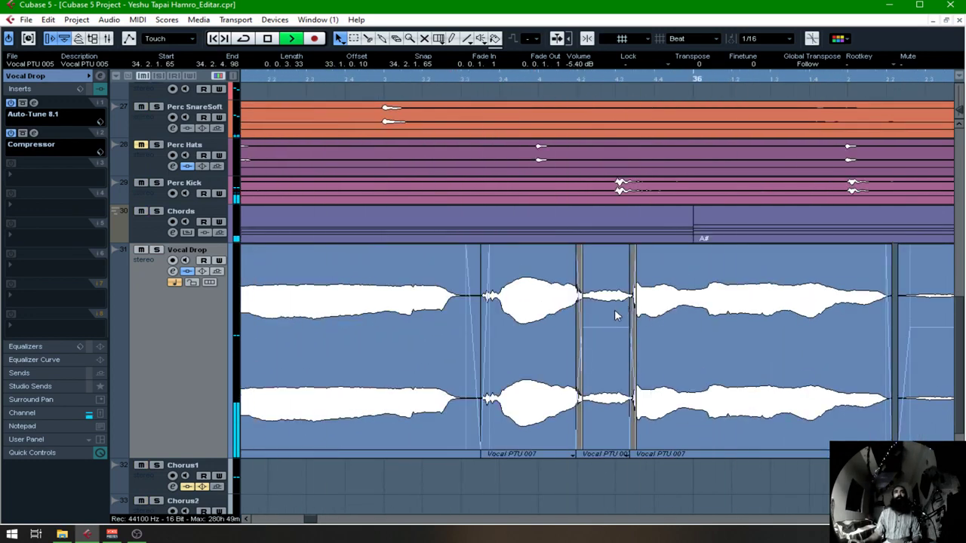
scroll(615, 315, right, 5)
scroll(599, 316, right, 2)
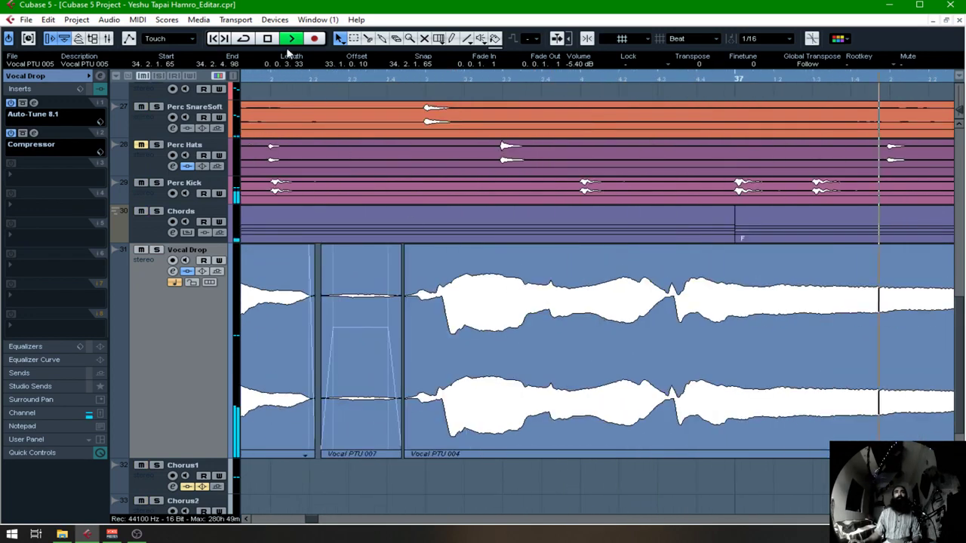
Step: Give Vocal PTU 004 a 0.0.0.19 fade-in and a 0.0.0.67 fade-out, and trim its end to 38.1.2.53
click(402, 252)
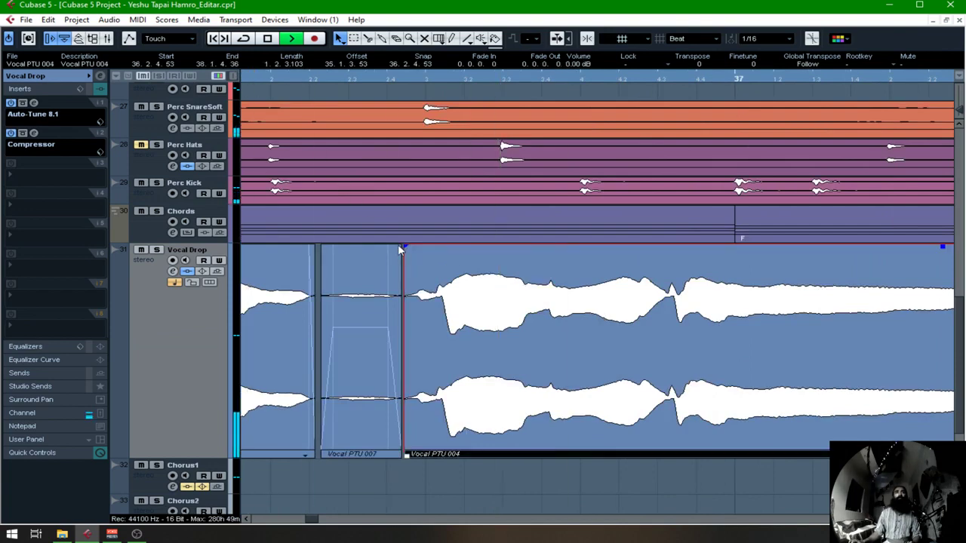
drag(407, 247, 414, 248)
scroll(523, 285, right, 10)
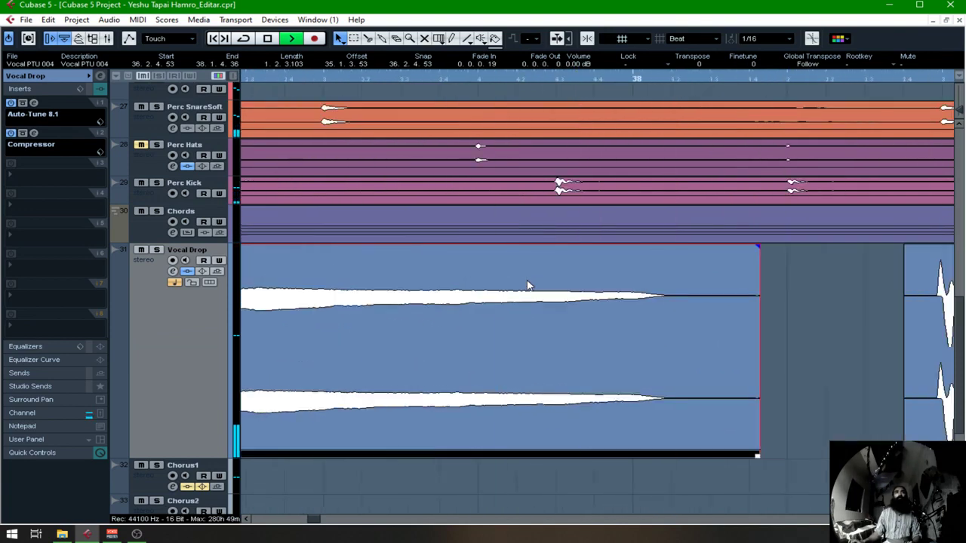
drag(760, 245, 737, 246)
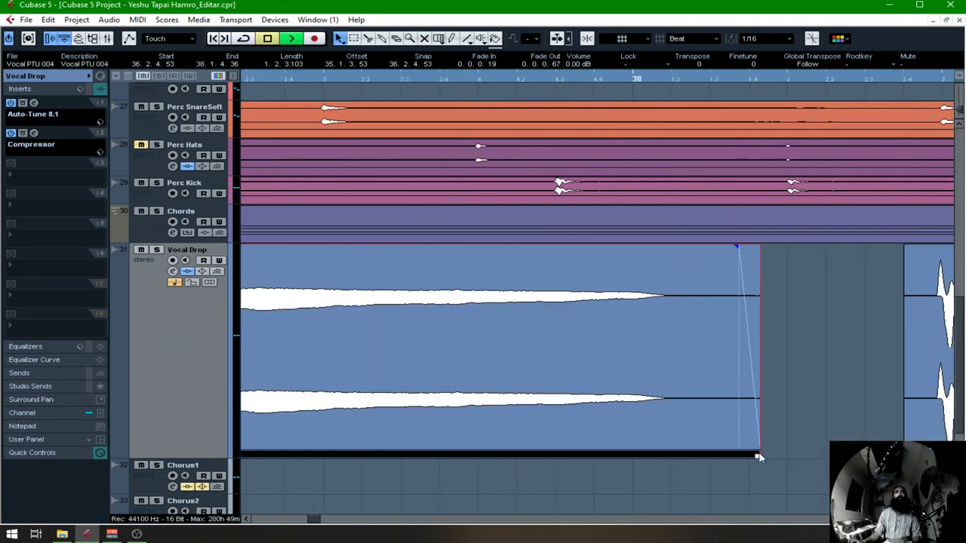
drag(757, 455, 686, 459)
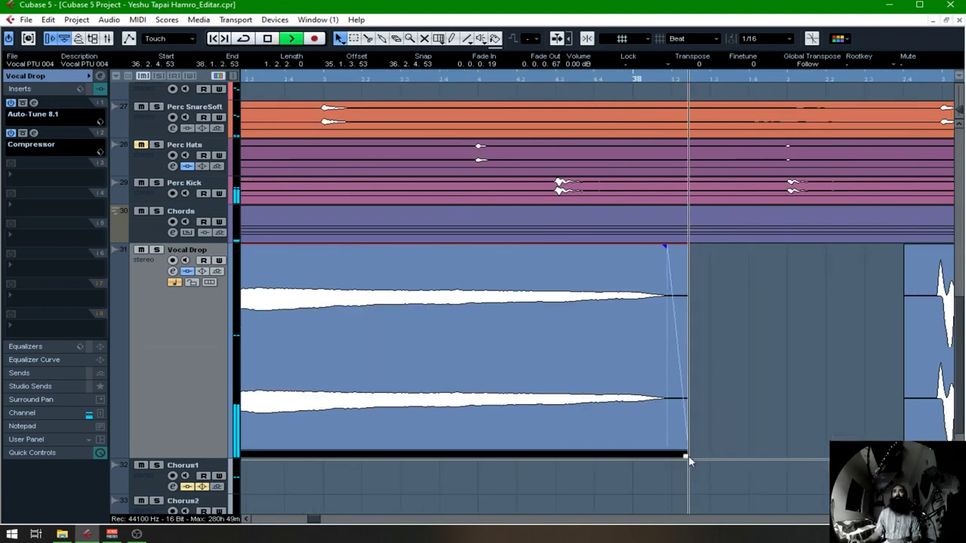
Step: Recover the breath before the next Vocal PTU 007 phrase from 38.1.4.44, splitting it off at 38.2.4.3 with a short fade-in on the phrase
scroll(686, 458, right, 4)
drag(762, 455, 621, 451)
alt+click(762, 286)
drag(761, 248, 773, 248)
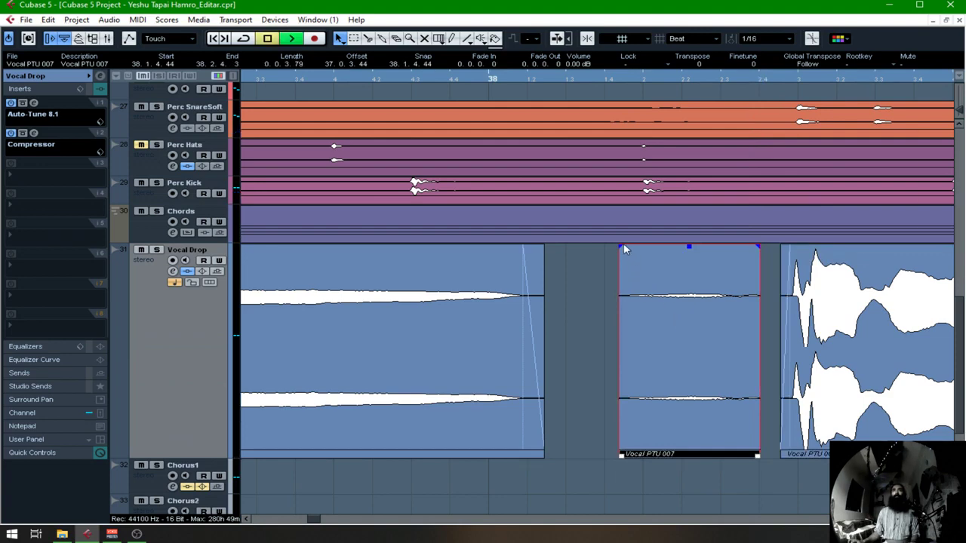
Step: Give the recovered breath a 0.0.0.33 fade-in and a 0.0.0.81 fade-out, and lower its volume to -5.4 dB
drag(621, 247, 631, 248)
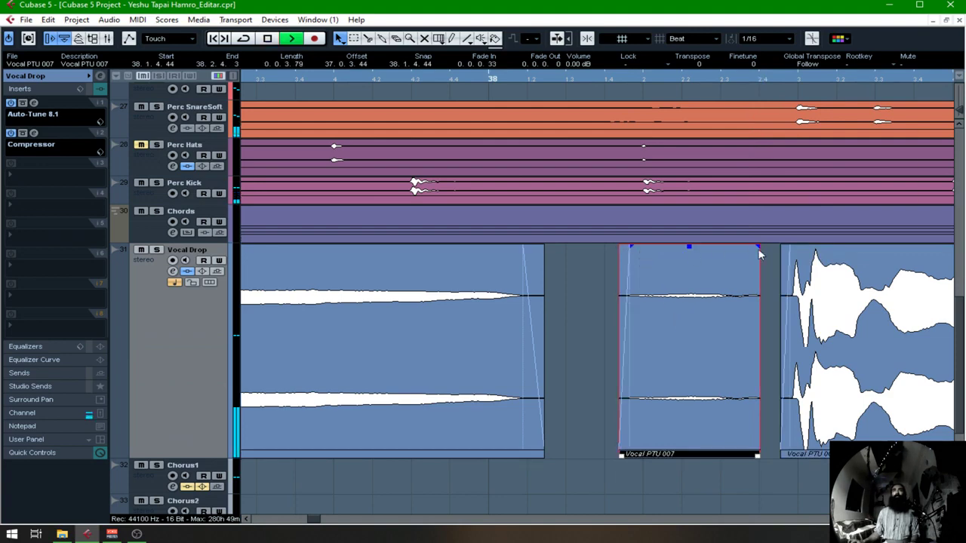
drag(757, 247, 731, 247)
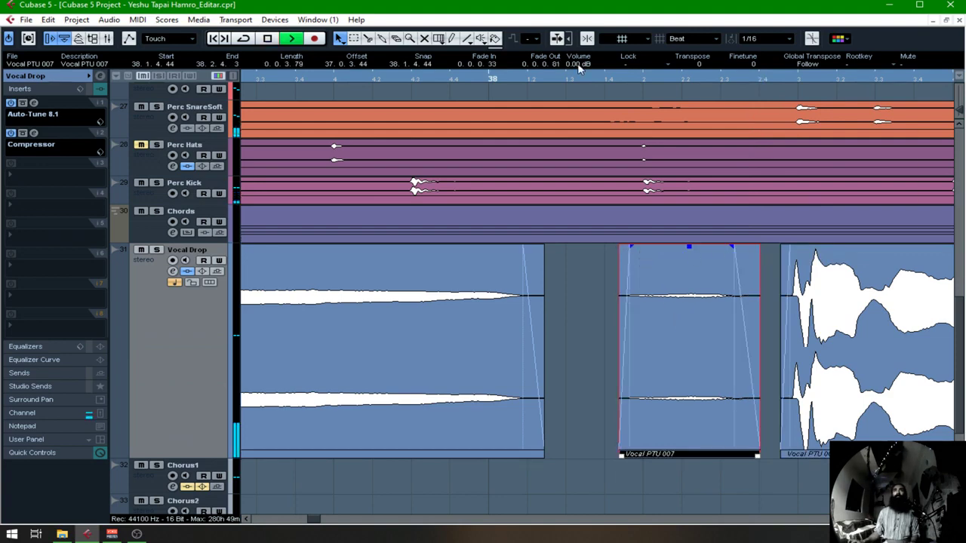
key(space)
text(-5.4)
key(Return)
Step: Set the recovered breath's volume to -4.5 dB and trim its start to 38.1.4.77
click(578, 64)
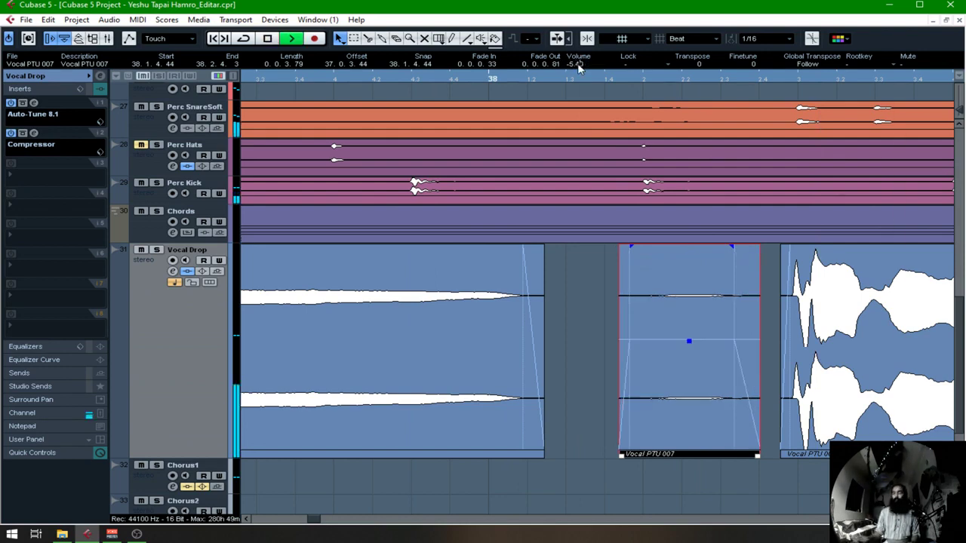
text(-4.5)
key(Return)
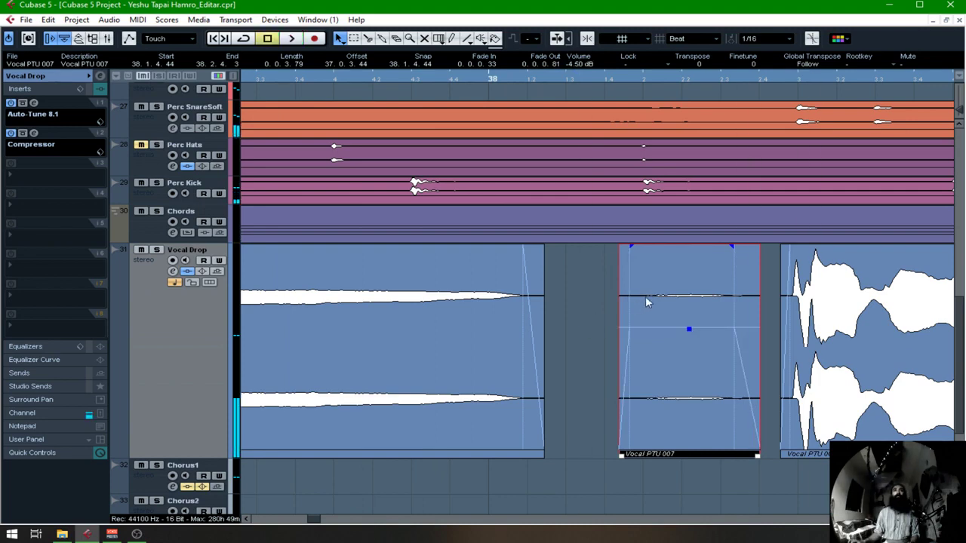
drag(621, 454, 630, 455)
click(519, 78)
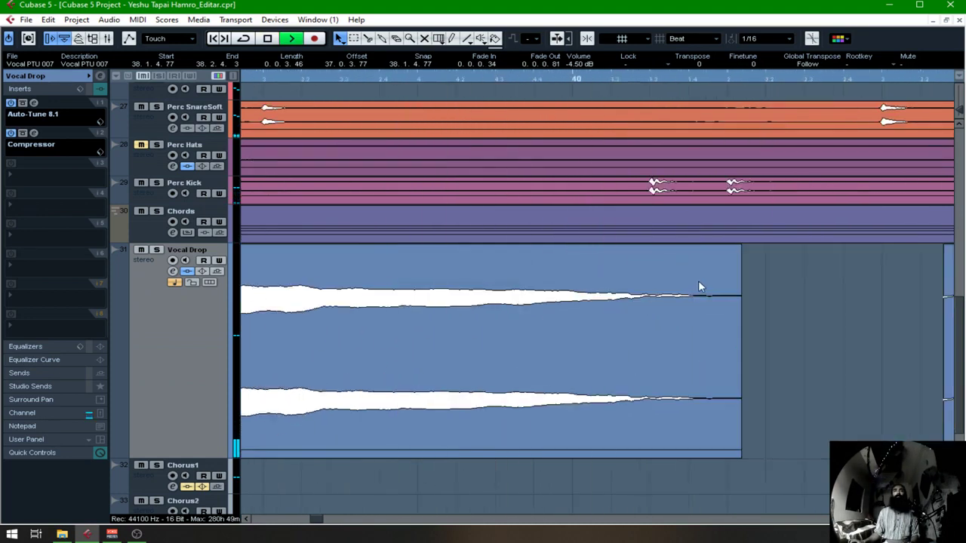
Step: Add a 0.0.0.50 fade-out to the Vocal PTU 007 phrase ending after bar 40, and trim its end to 40.1.4.96
click(731, 268)
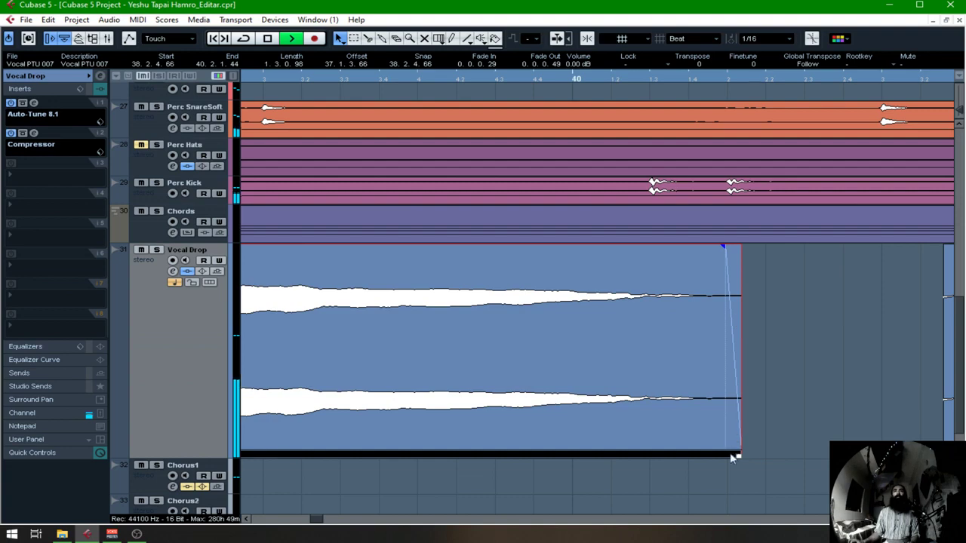
drag(732, 454, 716, 455)
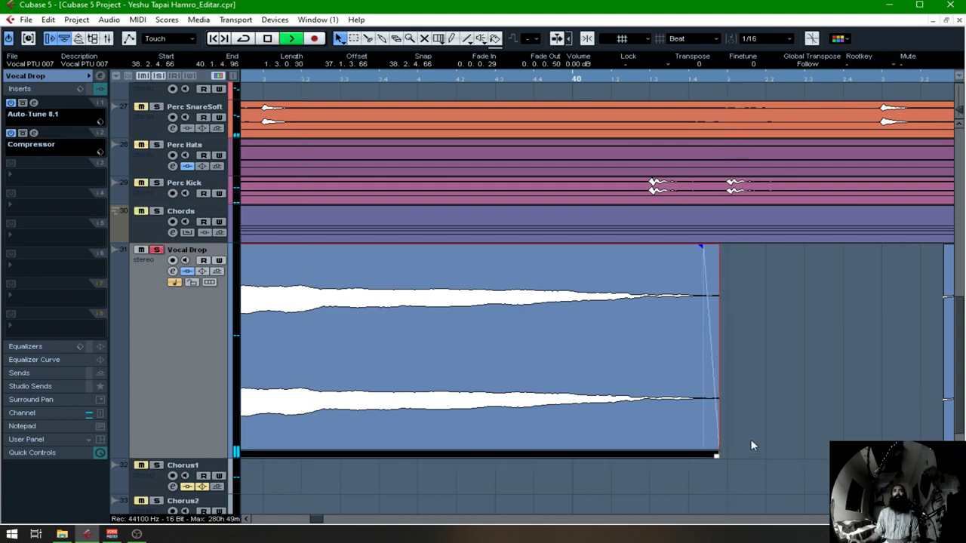
key(space)
key(space)
Step: Check the beginning of the Vocal PTU 007 phrase after the recovered breath and trim its start to 38.2.4.99
key(h)
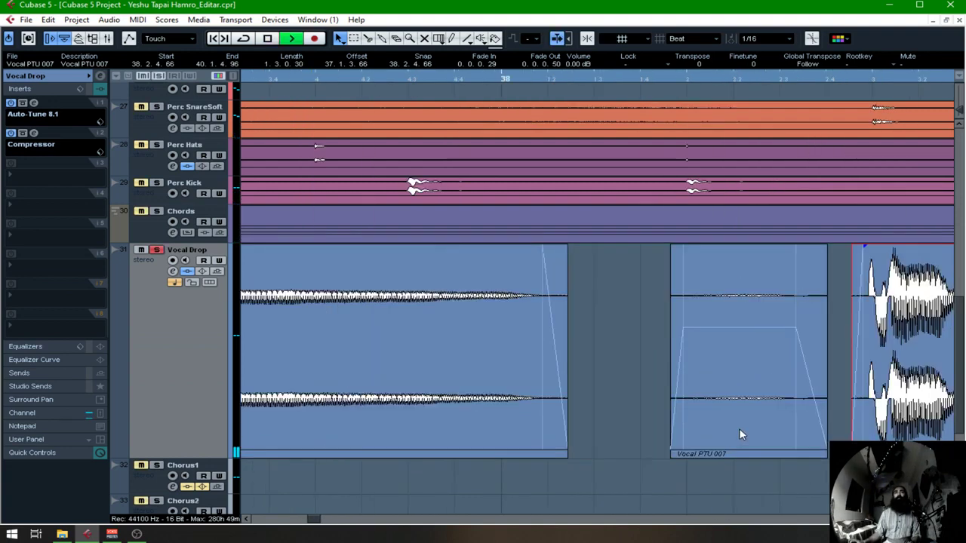
key(h)
key(space)
key(space)
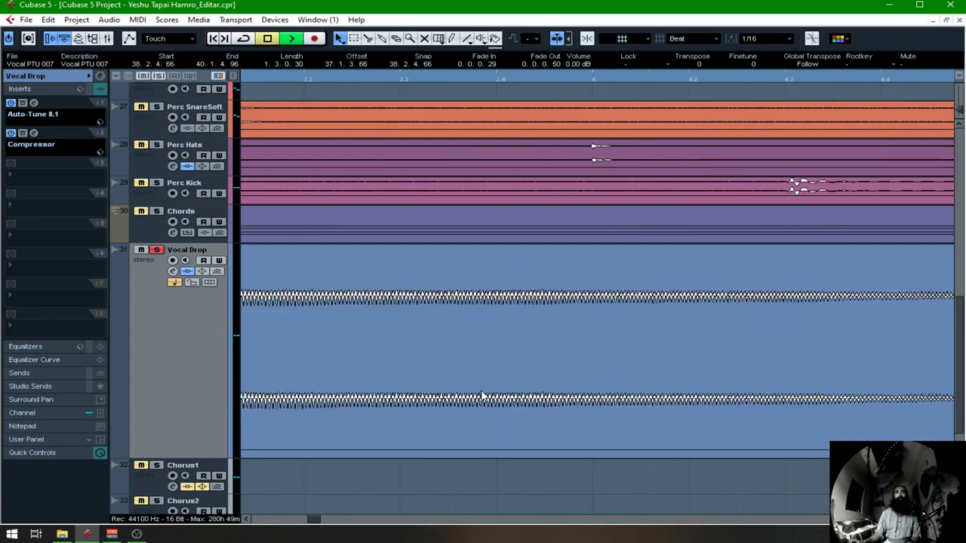
key(space)
key(f)
scroll(551, 386, right, 4)
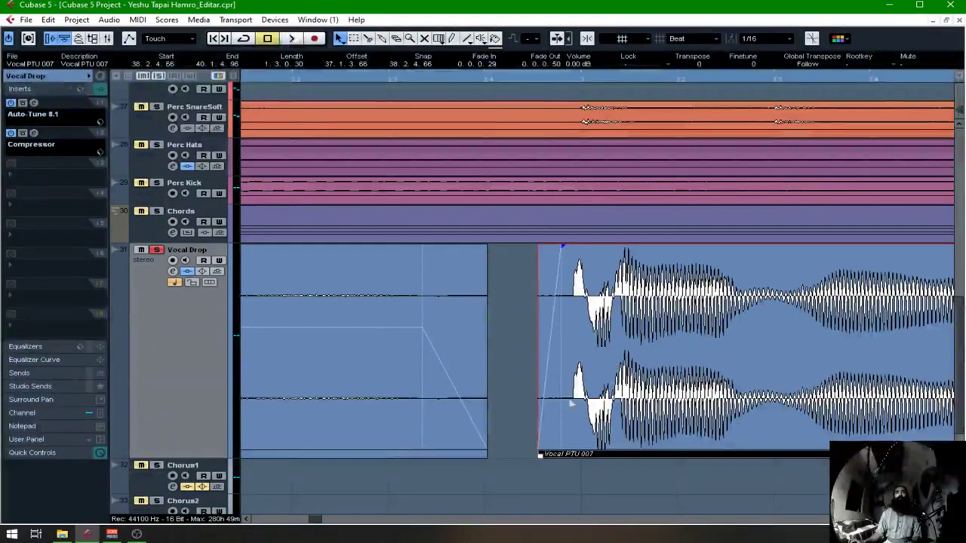
key(space)
drag(542, 455, 571, 456)
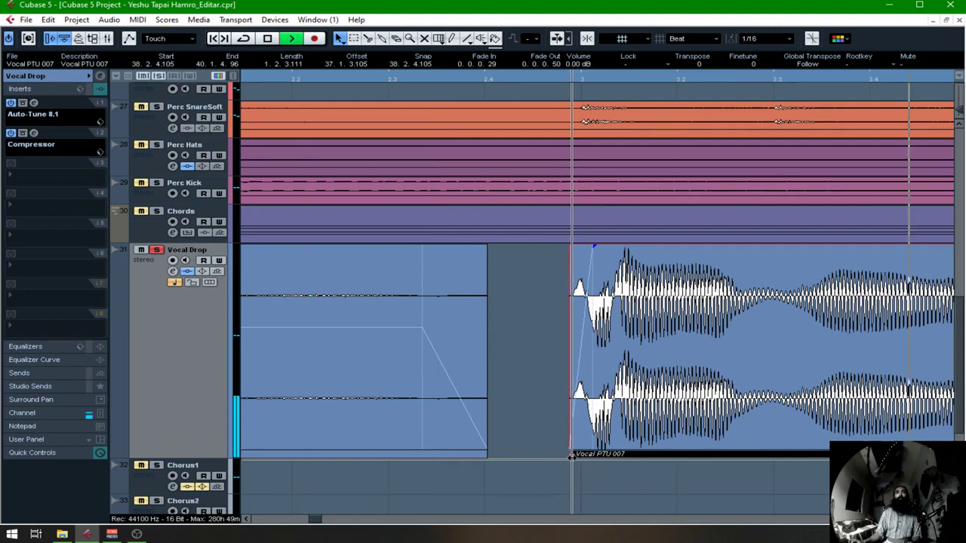
drag(572, 456, 566, 455)
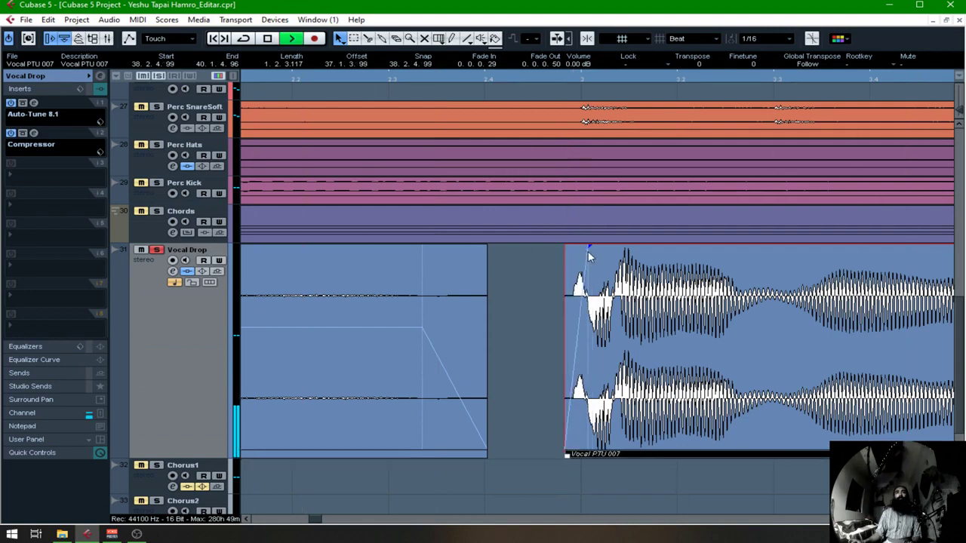
Step: Trim the Vocal PTU 007 phrase's start to 38.2.4.108 and shorten its fade-in to 0.0.0.21
drag(589, 247, 581, 246)
key(space)
drag(567, 457, 573, 456)
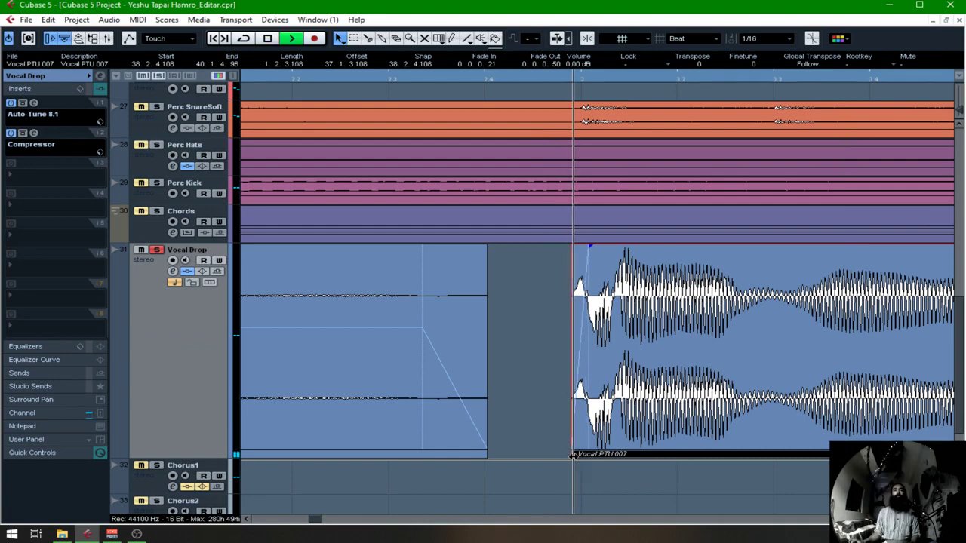
Step: Take the Vocal Drop track out of solo and play the vocal with the full mix
key(space)
key(s)
key(space)
click(554, 383)
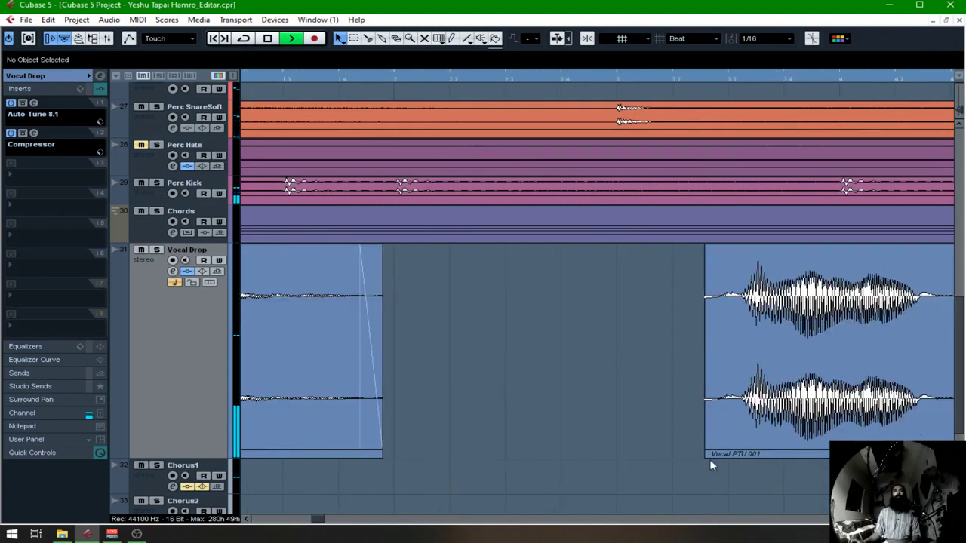
Step: Extend the Vocal PTU 001 start to 40.2.3.101, split off the recovered breath at 40.3.2.100, and give the phrase a 0.0.0.35 fade-in
drag(706, 453, 553, 453)
alt+click(723, 423)
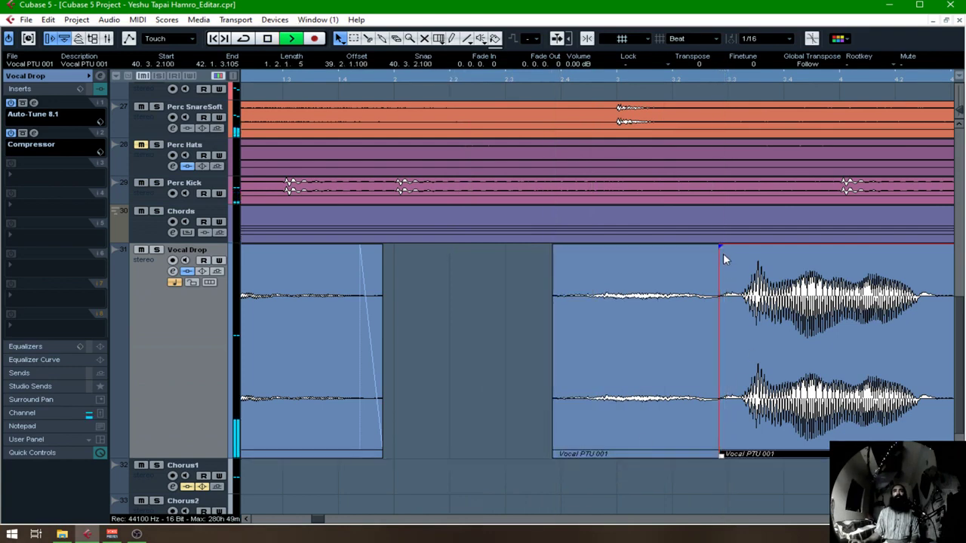
drag(721, 246, 735, 246)
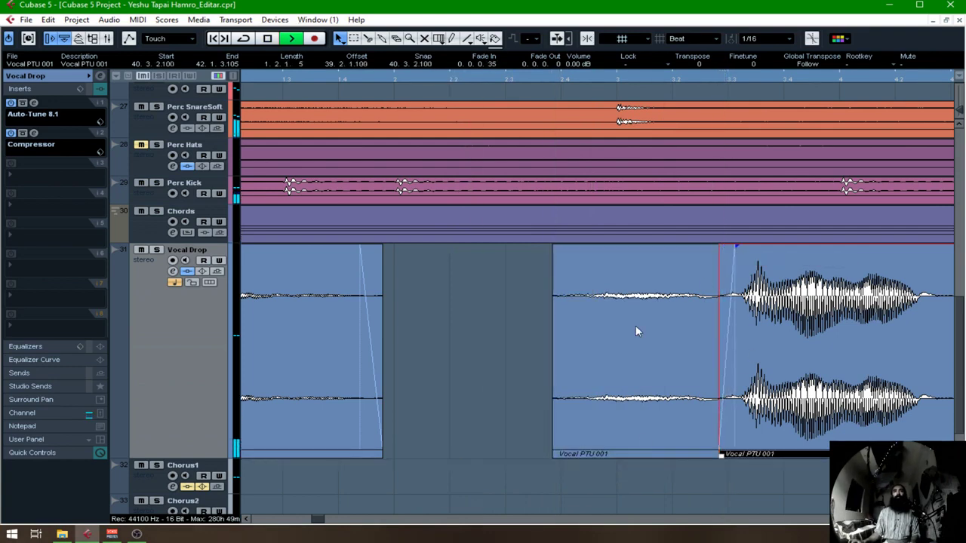
Step: Give the Vocal PTU 001 breath a 0.0.0.93 fade-in, a 0.0.0.51 fade-out and a volume of -5.4 dB
click(600, 302)
drag(554, 246, 586, 247)
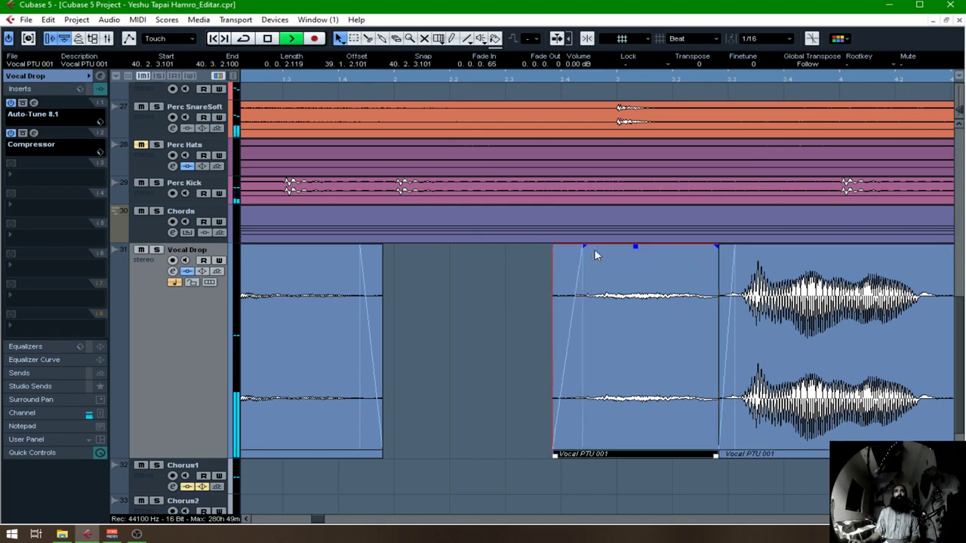
drag(715, 246, 693, 246)
drag(585, 246, 591, 247)
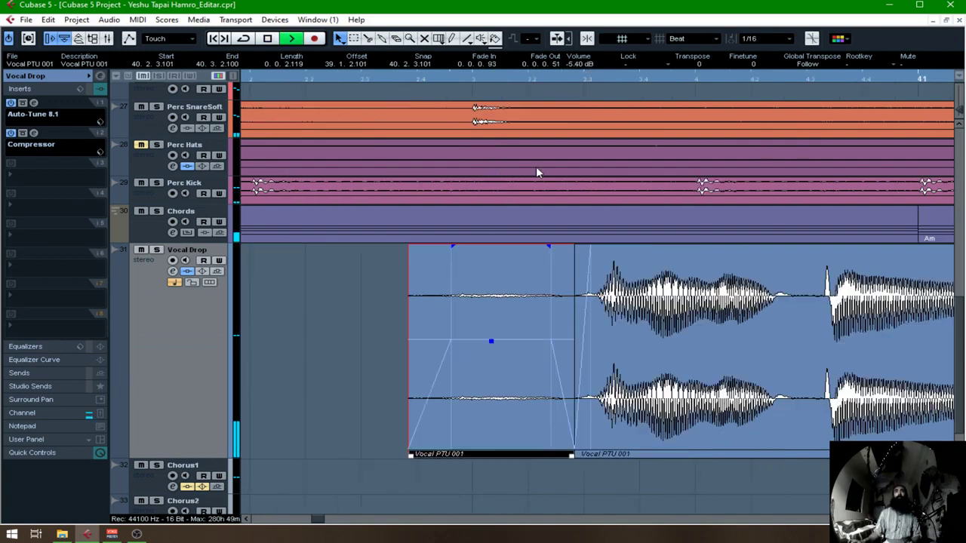
scroll(532, 334, right, 2)
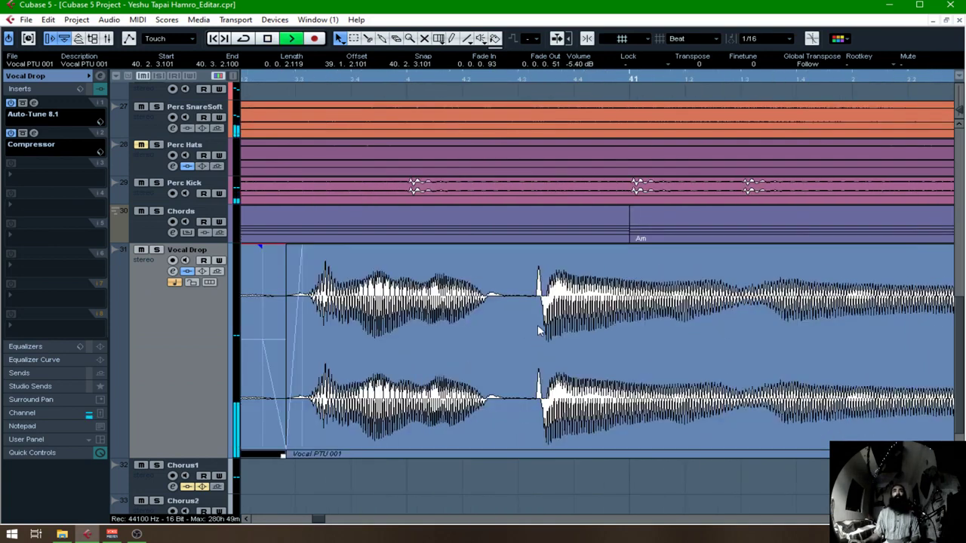
scroll(528, 316, left, 2)
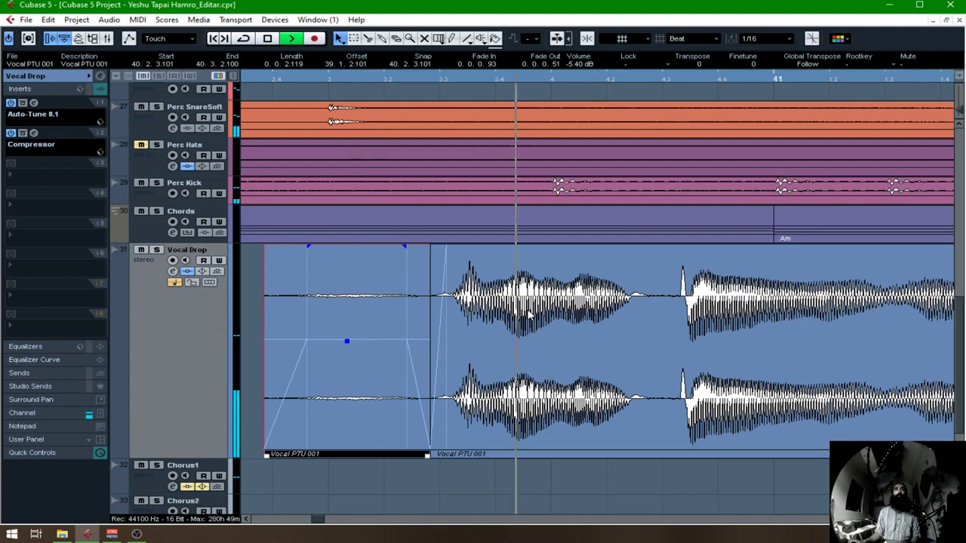
Step: Extend the end of the Vocal PTU 001 phrase after bar 42 and add a short fade-out
scroll(640, 317, right, 6)
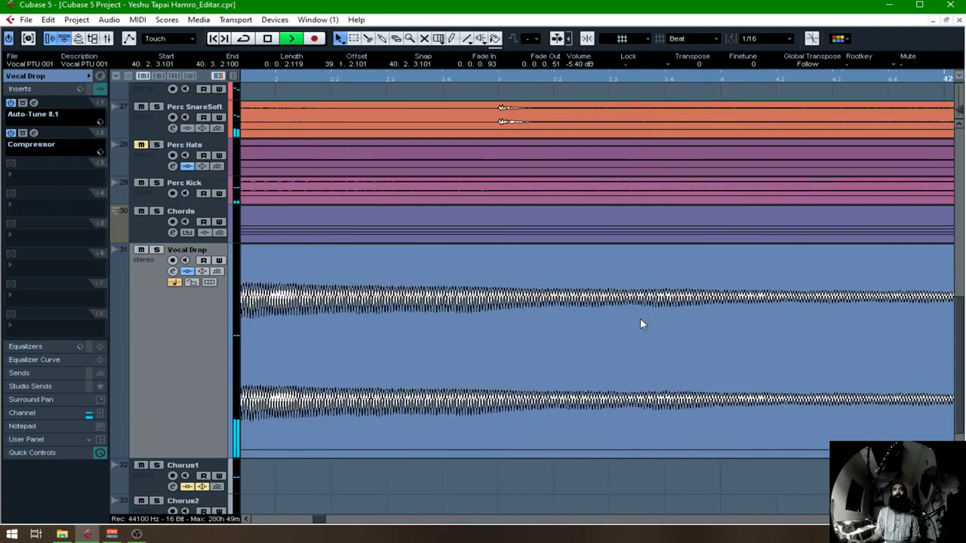
click(619, 296)
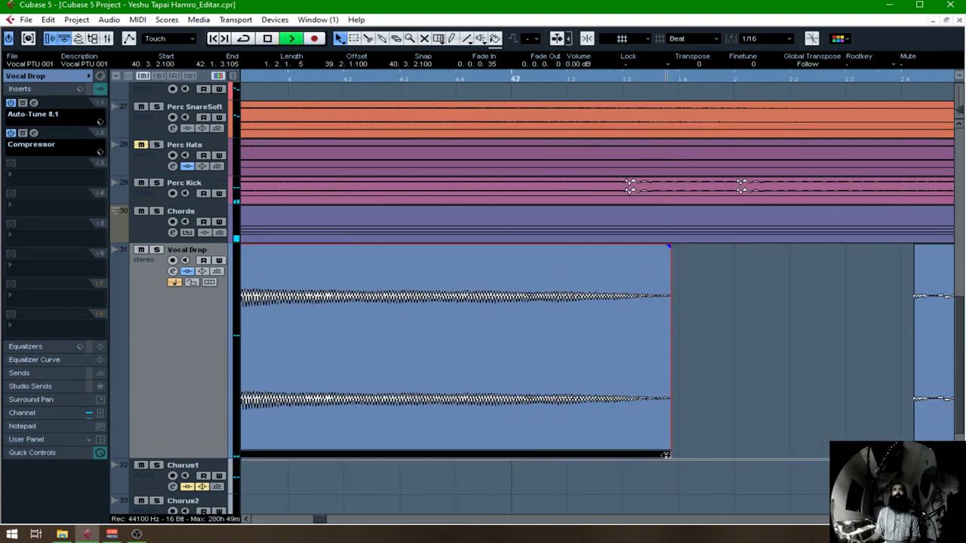
drag(666, 454, 717, 456)
drag(722, 247, 686, 247)
Step: Extend the next Vocal PTU 007 event's start to 42.2.1.28 and split the recovered breath from the phrase at 42.2.4.64
scroll(668, 328, right, 3)
drag(628, 453, 463, 454)
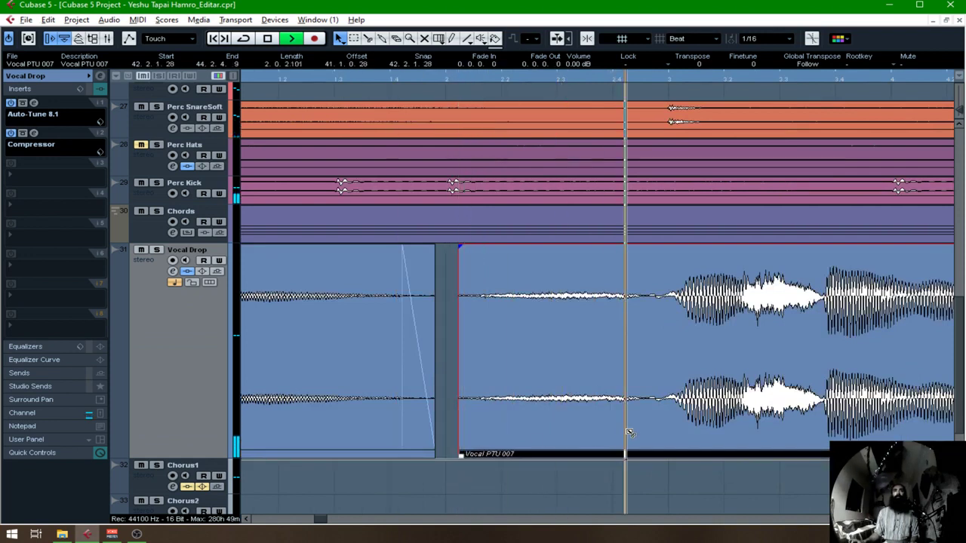
alt+click(642, 316)
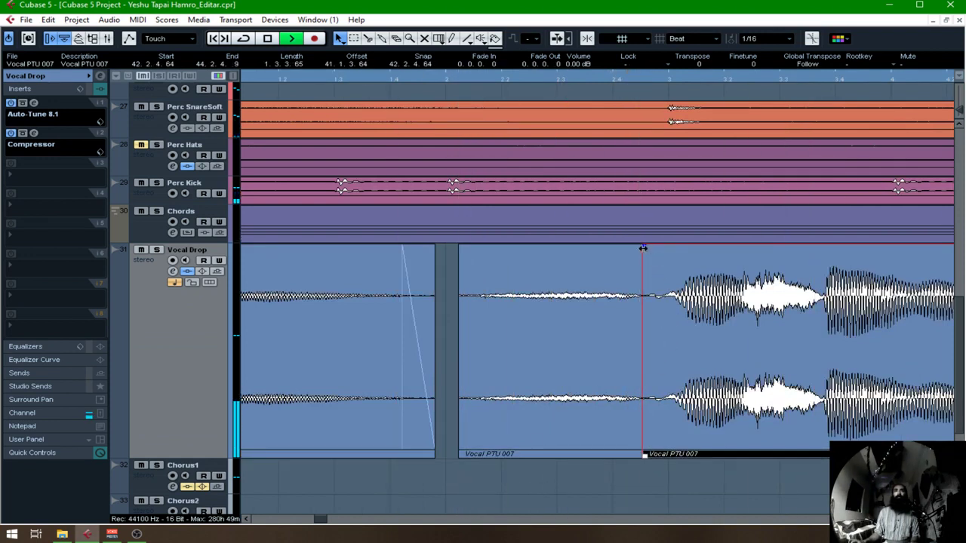
Step: Move the recovered breath to 42.2.1.12 and give it a 0.0.0.56 fade-in and a 0.0.0.62 fade-out
drag(593, 297, 575, 351)
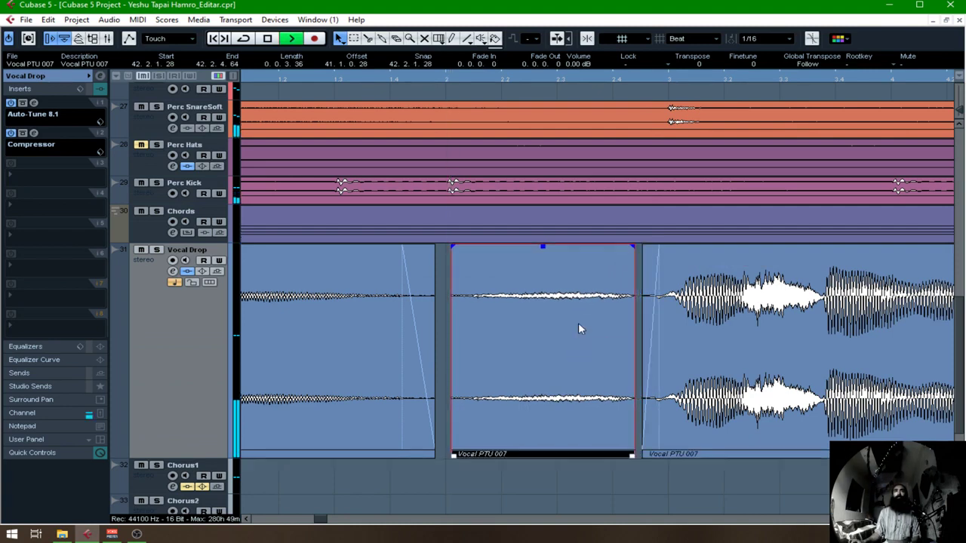
drag(632, 246, 603, 246)
drag(452, 246, 479, 261)
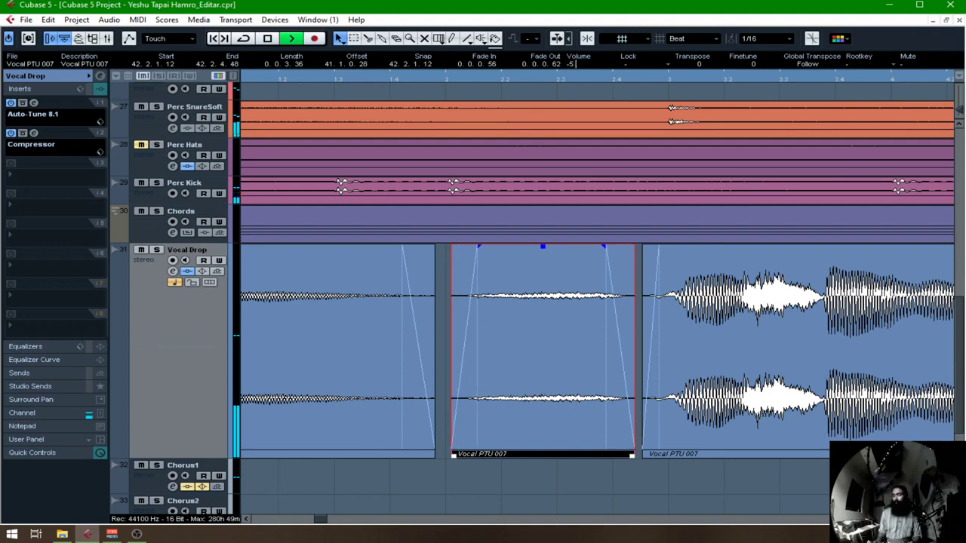
Step: Lower the breath's volume to about -6 dB
key(Return)
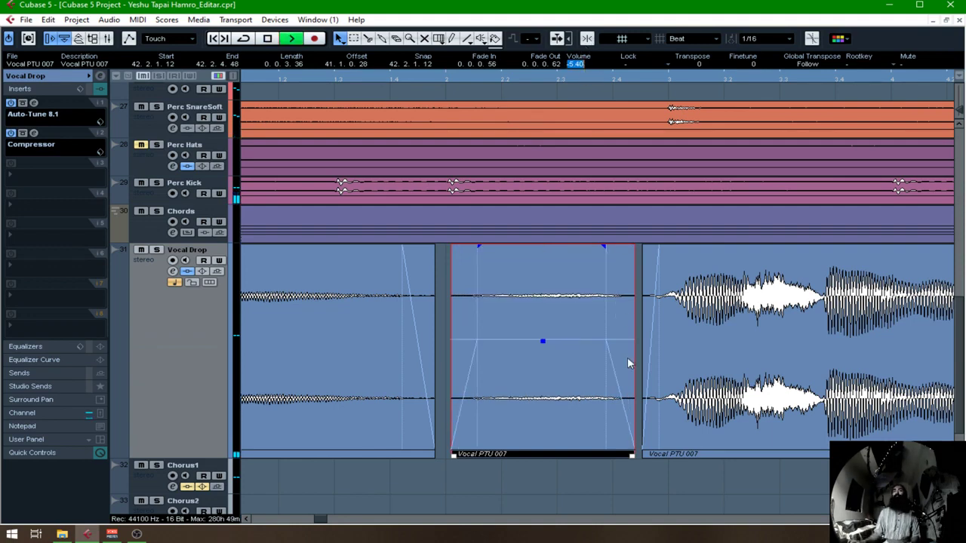
text(-6)
key(Return)
Step: Isolate the noisy consonant in the Vocal PTU 007 phrase between 42.3.2.38 and 42.3.3.99, and set its volume to -5.4 dB
scroll(680, 391, right, 2)
click(606, 328)
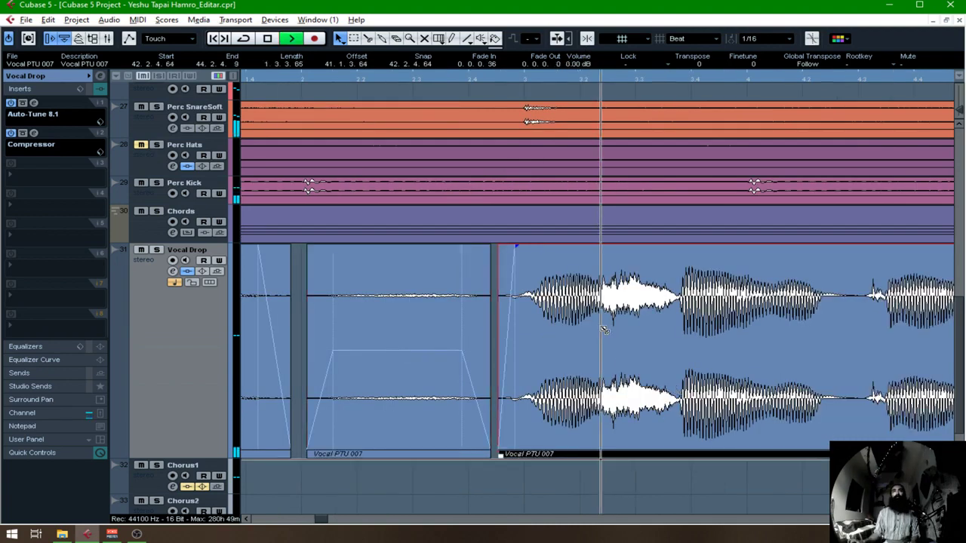
alt+click(601, 328)
alt+click(680, 326)
click(654, 324)
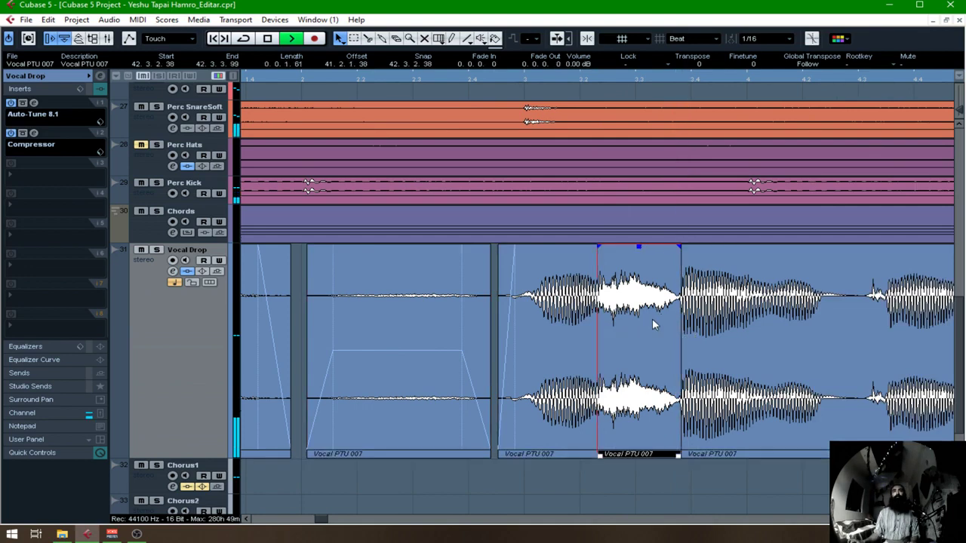
click(578, 65)
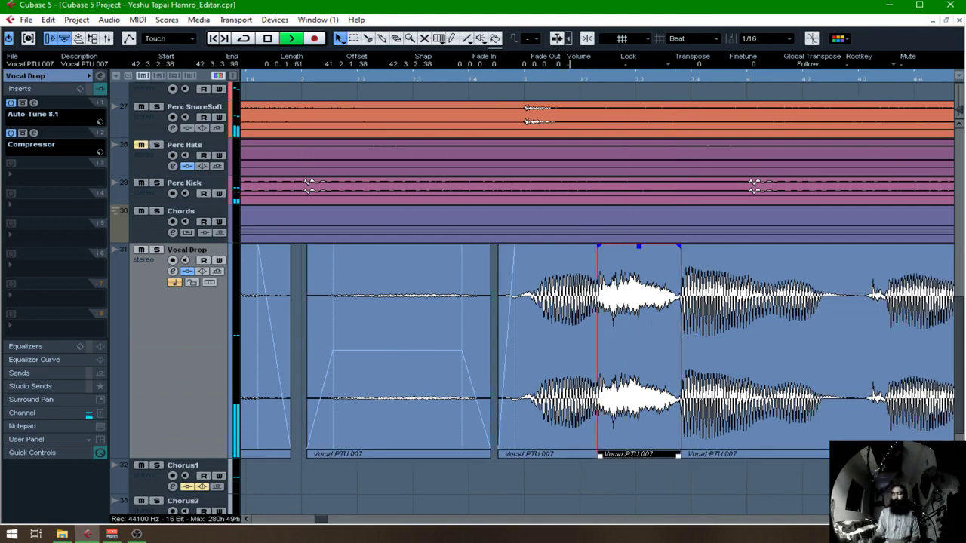
text(-5.4)
key(Return)
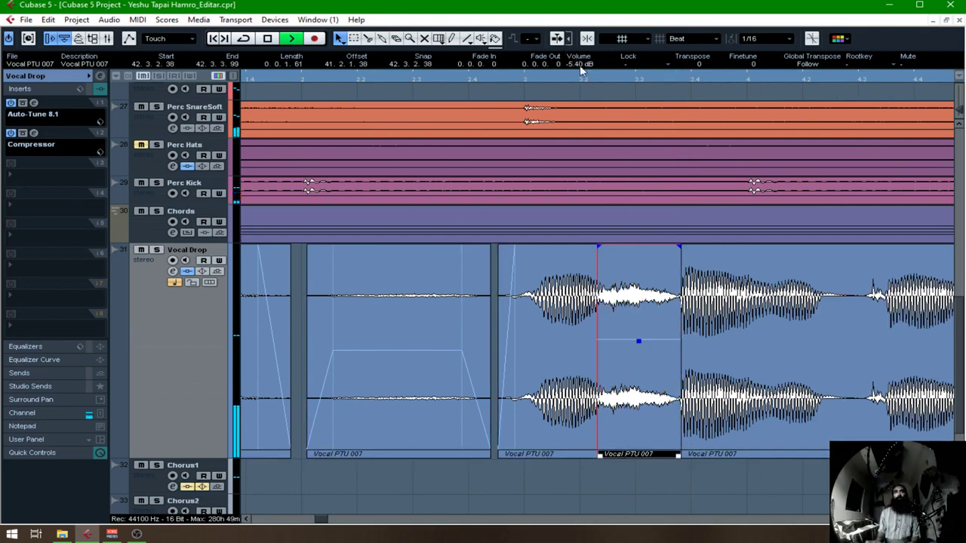
Step: Crossfade the lowered consonant with the Vocal PTU 007 events on both of its sides
key(2)
drag(590, 343, 597, 342)
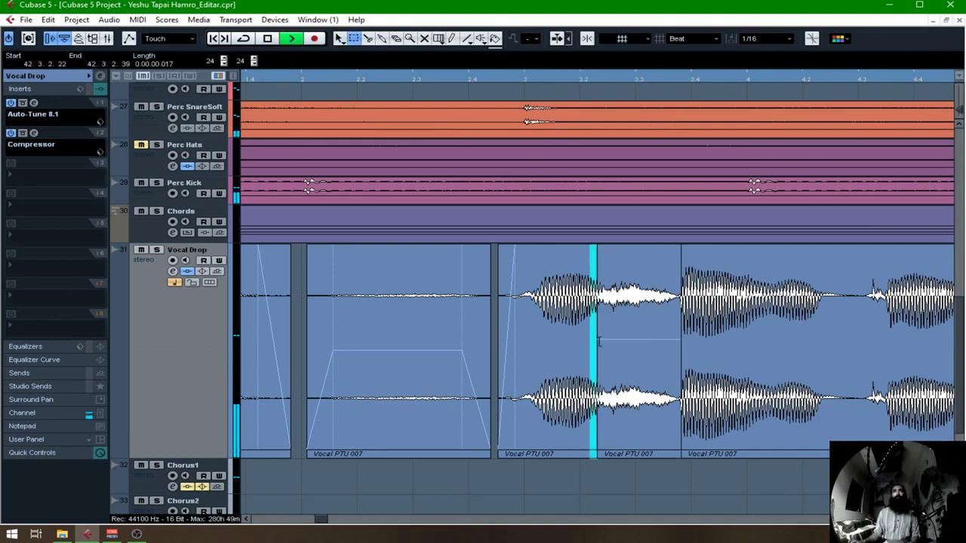
key(x)
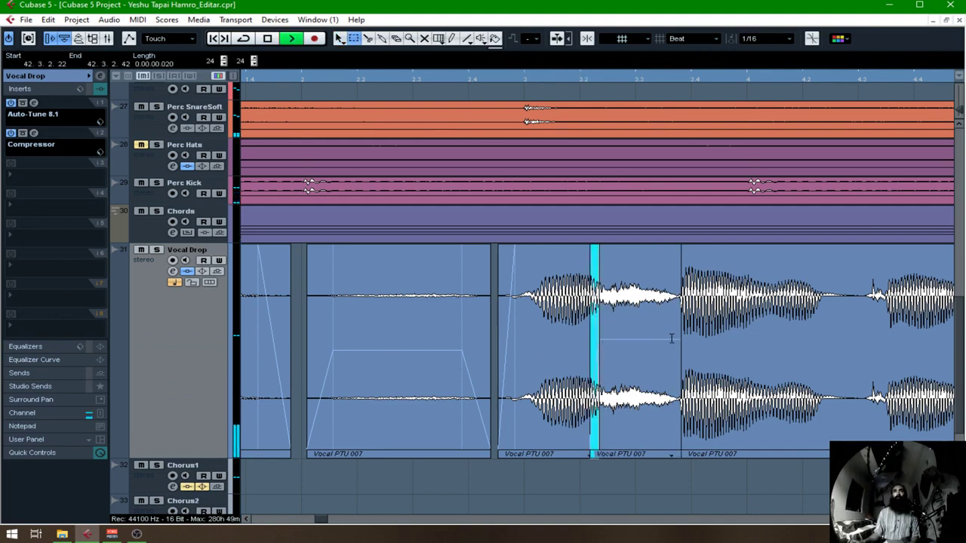
drag(673, 337, 681, 338)
key(x)
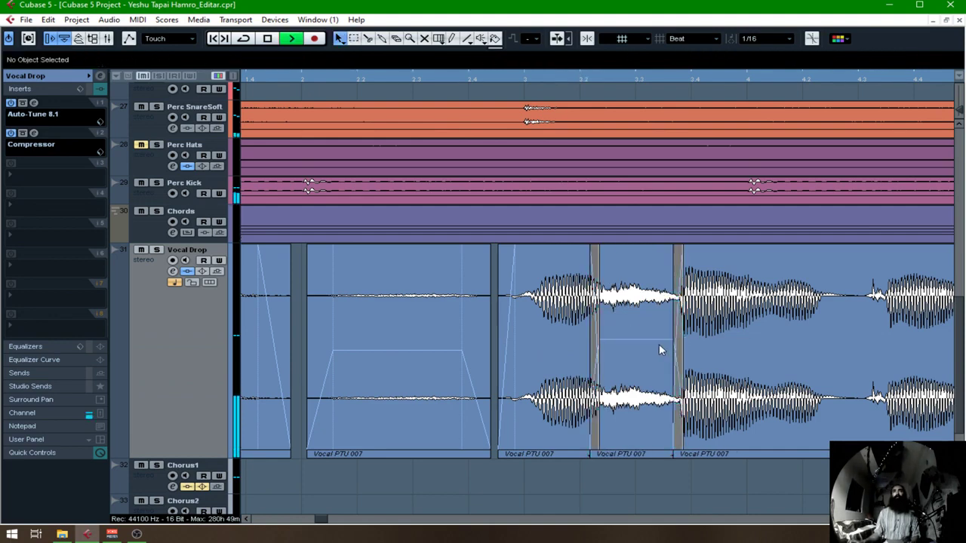
Step: Add a 0.0.0.23 fade-out to the Vocal PTU 007 phrase ending after bar 44
key(h)
key(h)
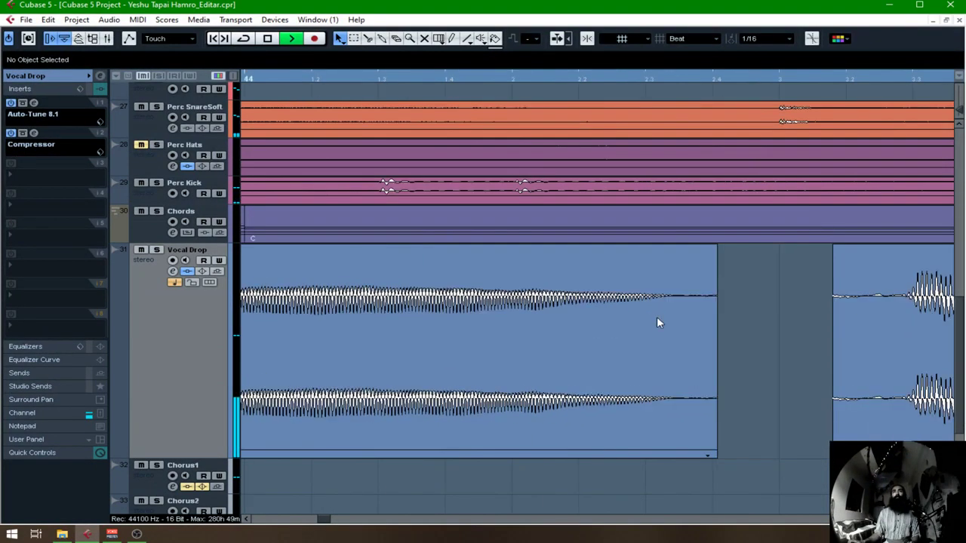
click(668, 271)
drag(711, 247, 702, 246)
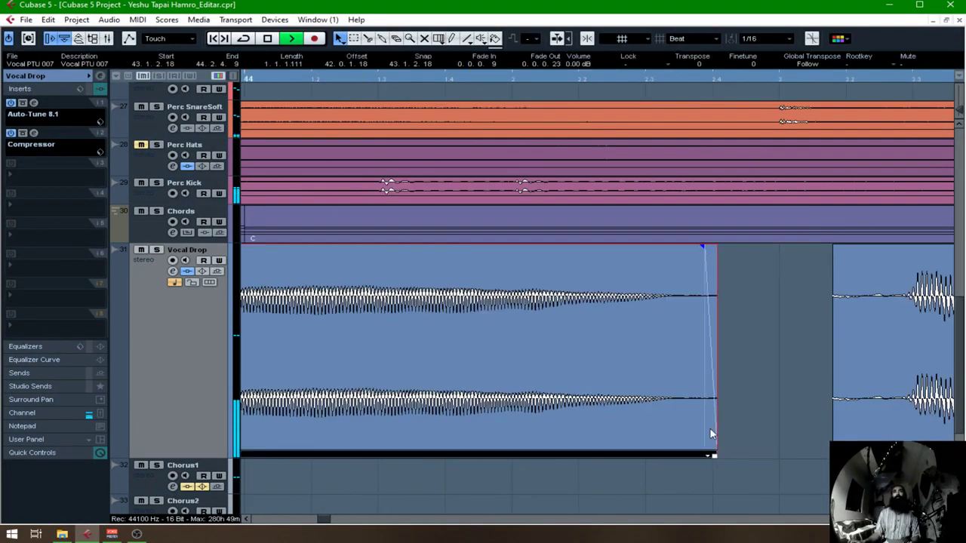
Step: Extend the Vocal PTU 006 start to 44.2.3.99, split off the recovered breath at 44.3.2.39, and add a short fade-in to the phrase
drag(713, 455, 557, 457)
key(space)
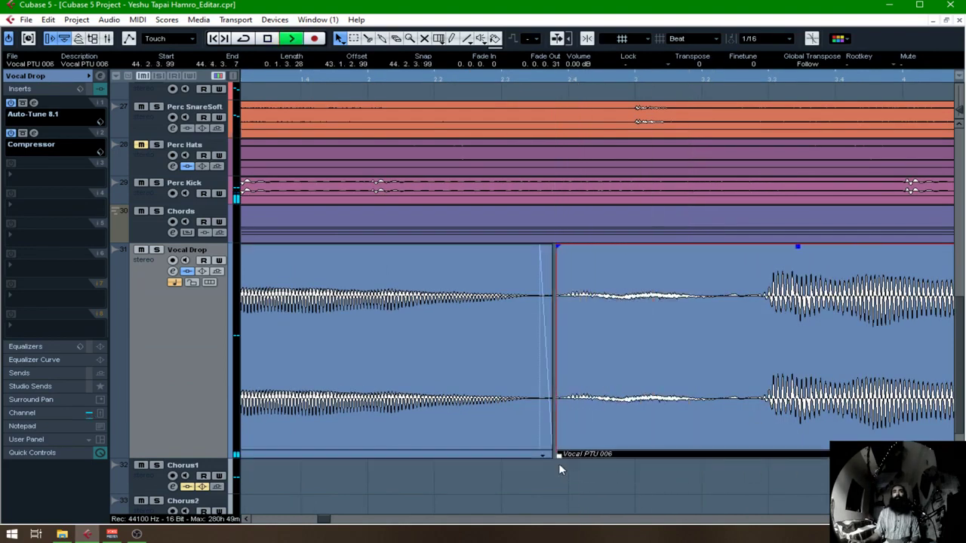
click(559, 464)
key(Delete)
alt+click(725, 426)
click(755, 388)
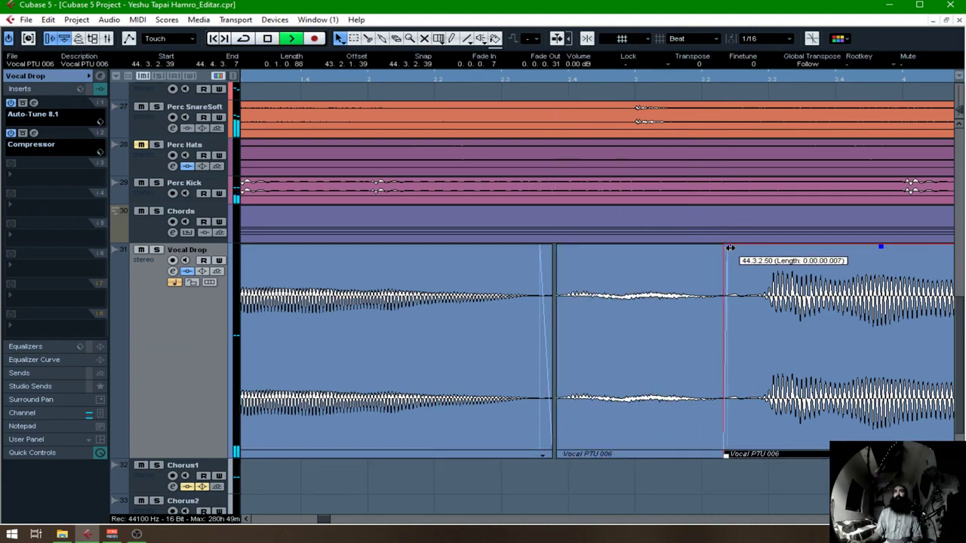
Step: Give the Vocal PTU 006 breath a 0.0.0.38 fade-in and a 0.0.0.36 fade-out, and set its volume to -4.5 dB
click(695, 267)
drag(716, 249, 701, 248)
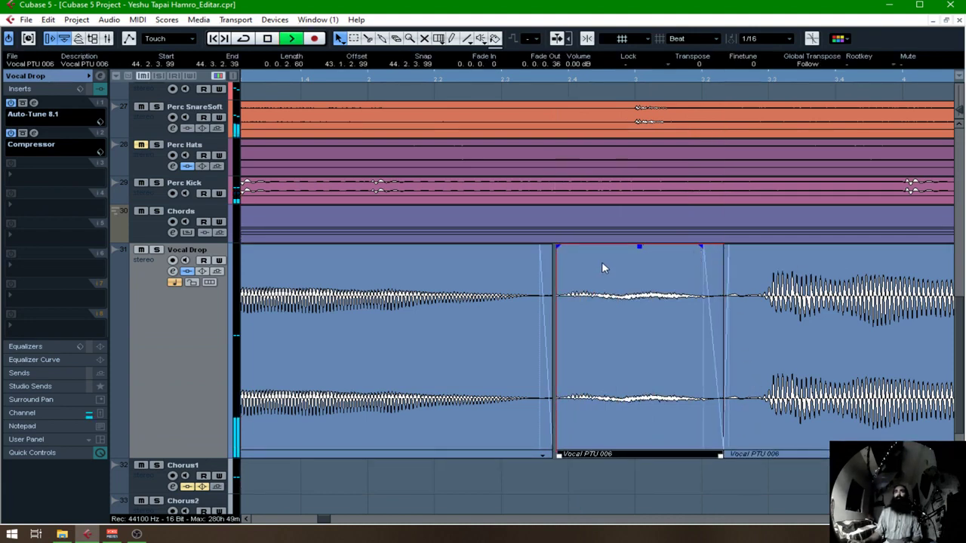
drag(558, 248, 578, 249)
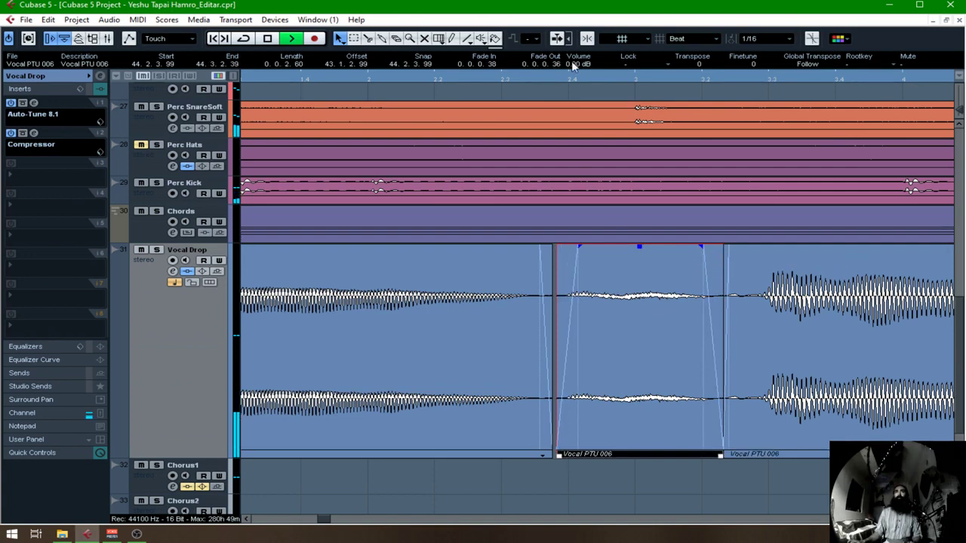
text(-4)
key(Return)
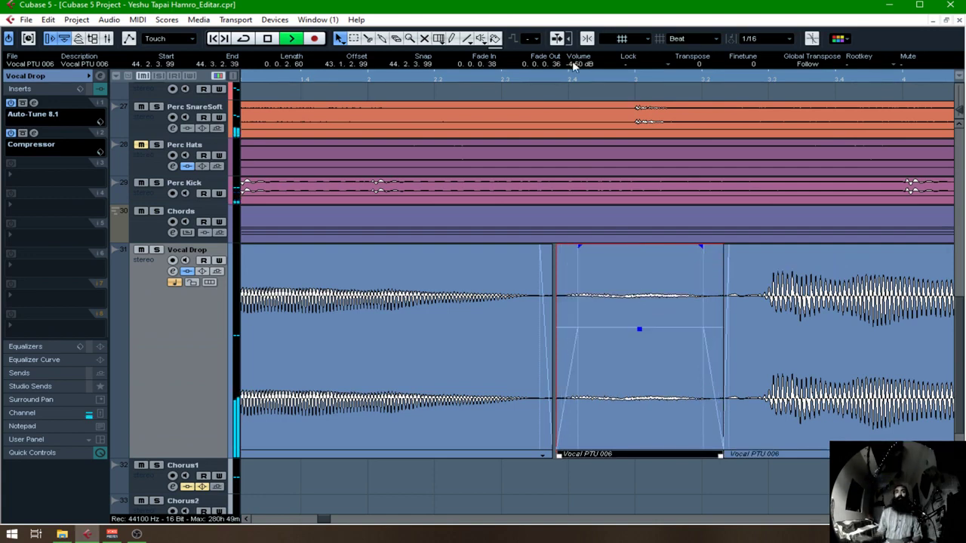
Step: Lengthen the Vocal PTU 006 breath's fade-in to 0.0.0.57 and its fade-out to 0.0.0.49
key(g)
key(g)
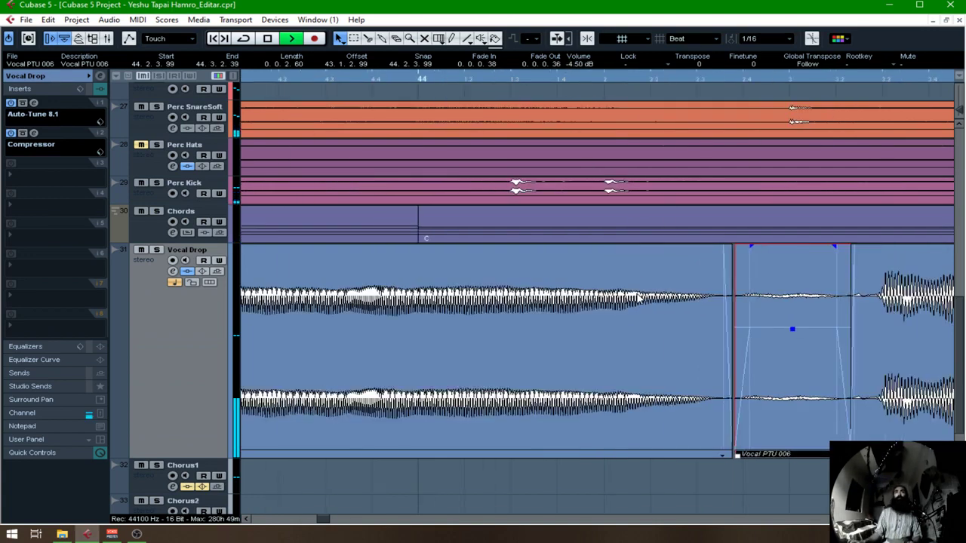
drag(752, 246, 758, 245)
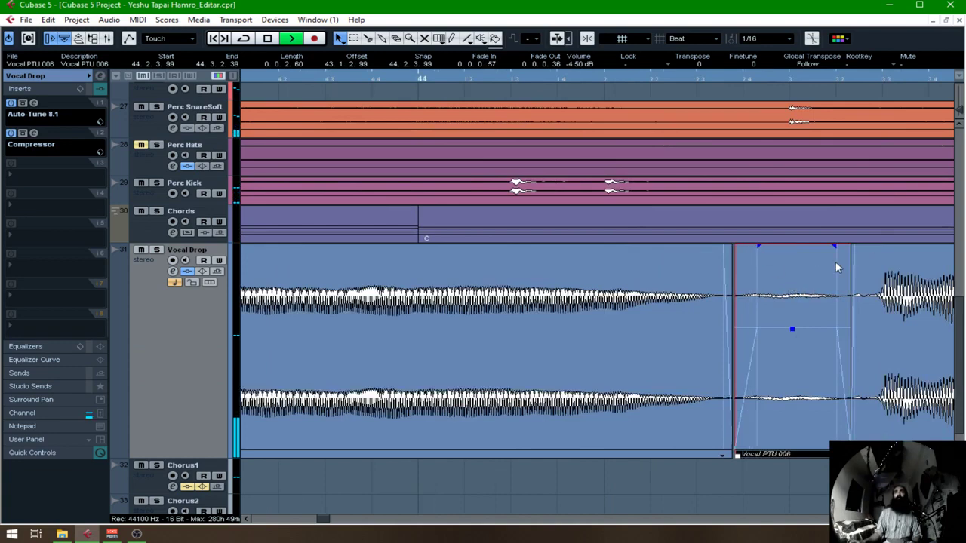
drag(834, 247, 831, 248)
key(g)
key(g)
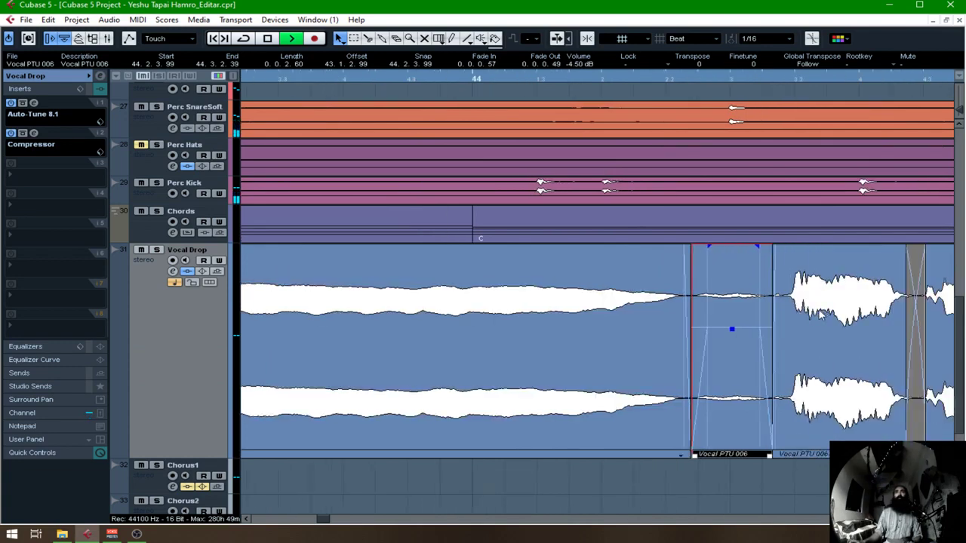
Step: Add a short fade-out to the end of the final Vocal PTU 005 phrase after bar 46
scroll(821, 315, right, 2)
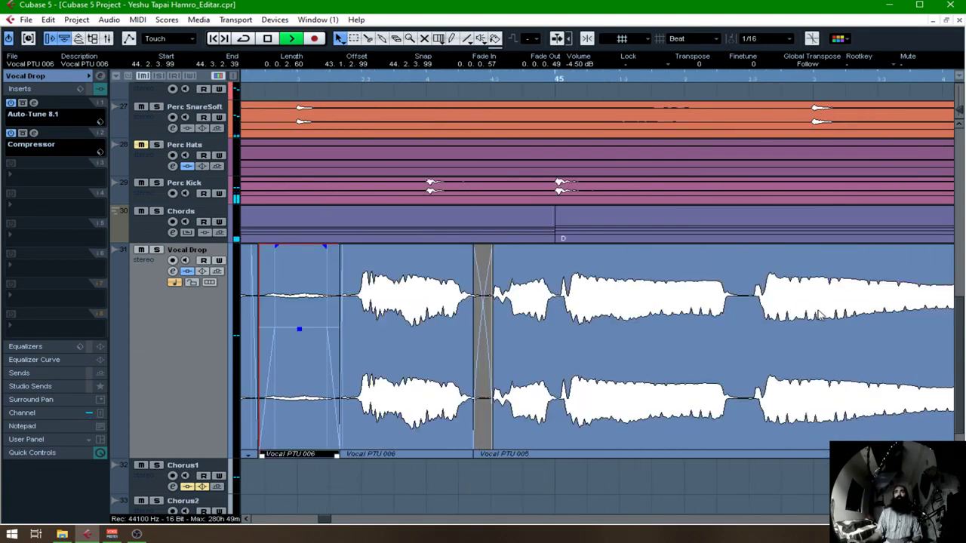
click(821, 315)
scroll(821, 315, right, 2)
drag(924, 248, 903, 250)
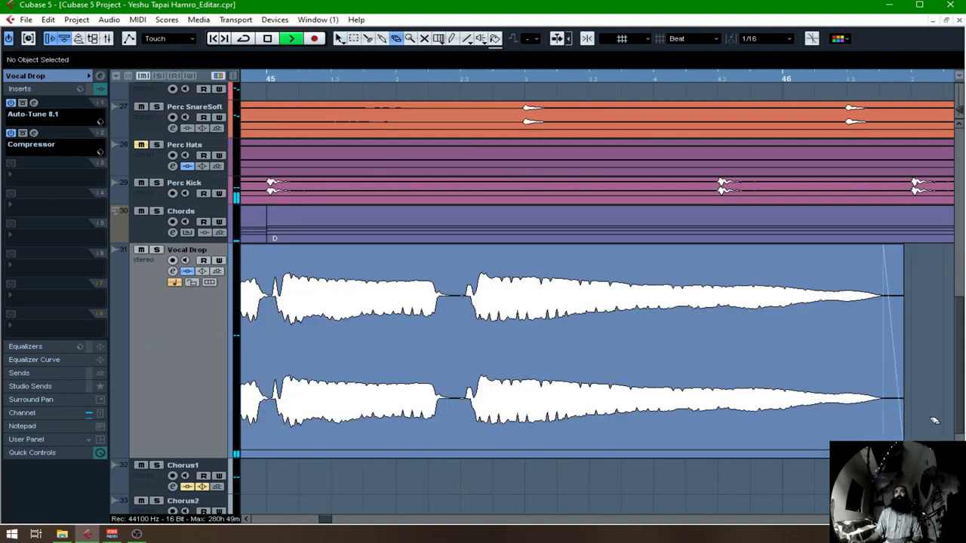
Step: Review the edited Vocal Drop events from bar 42 to the end of the vocal in an overview
key(g)
key(g)
key(g)
key(g)
key(g)
key(g)
key(g)
key(g)
key(g)
key(g)
key(g)
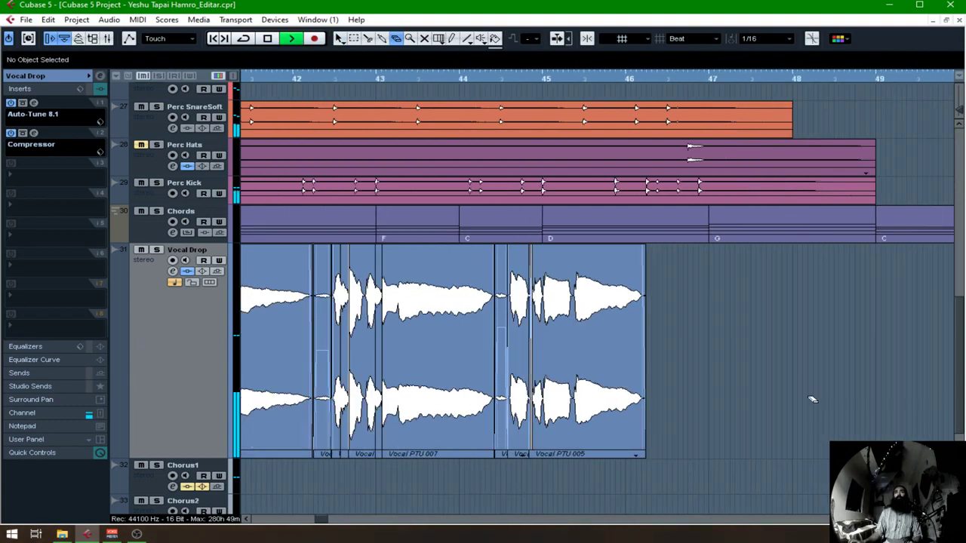
Step: Play back the edited Vocal Drop phrases from about bar 30 to bar 36 and examine the transitions between events
key(g)
key(g)
key(g)
key(g)
key(g)
key(g)
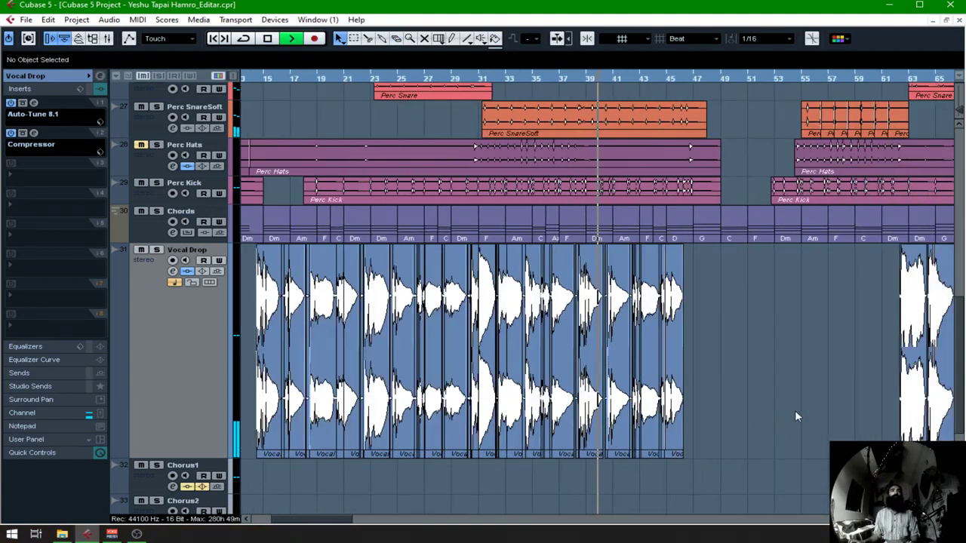
key(g)
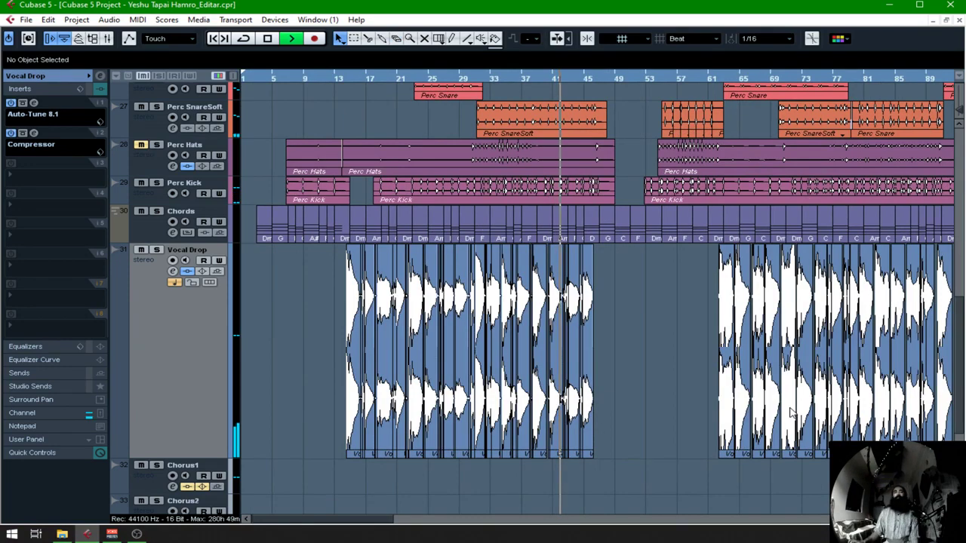
right_click(710, 405)
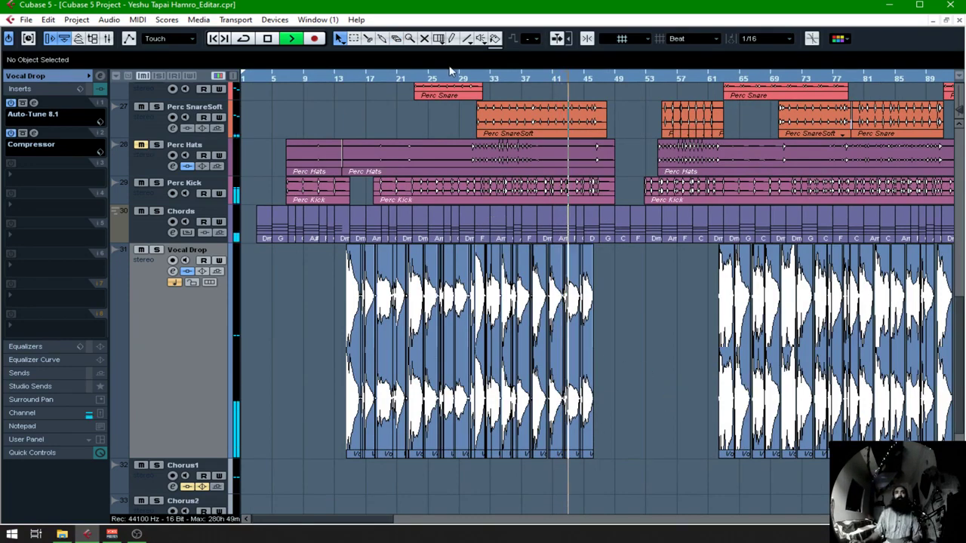
click(470, 76)
key(h)
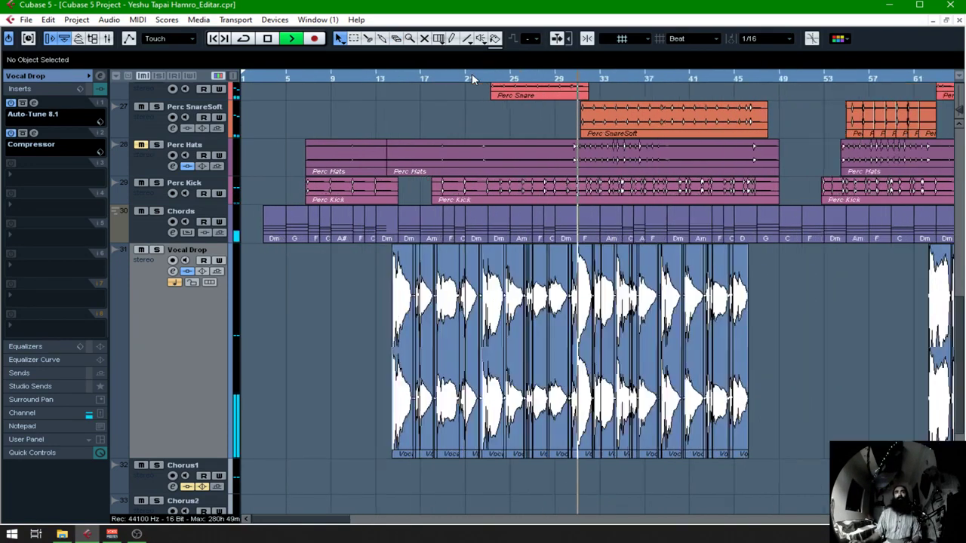
key(h)
key(h)
key(h)
key(h)
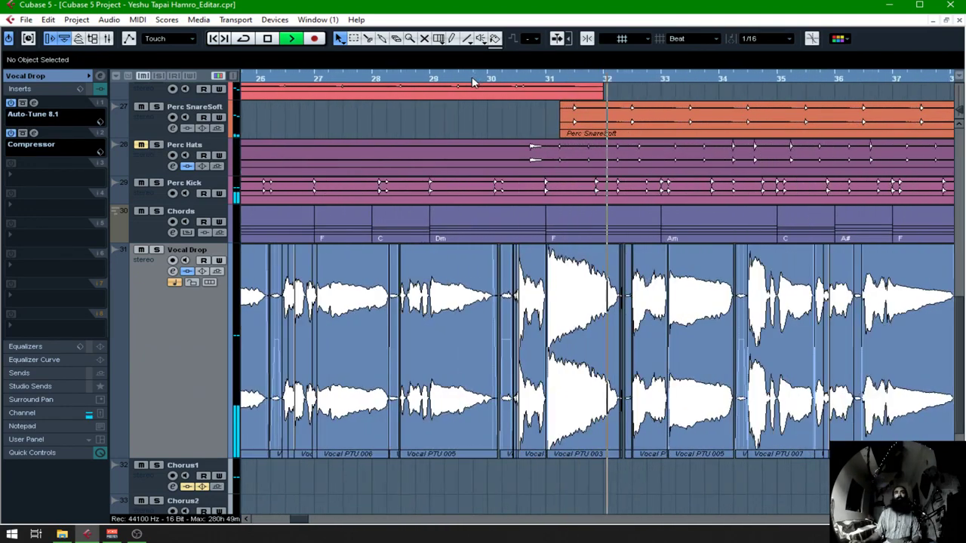
scroll(702, 351, right, 2)
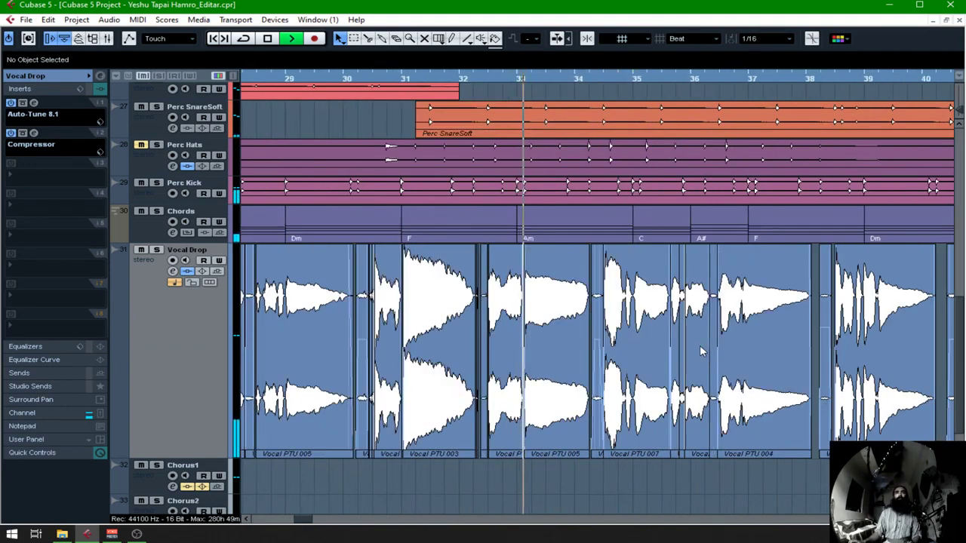
scroll(701, 351, left, 2)
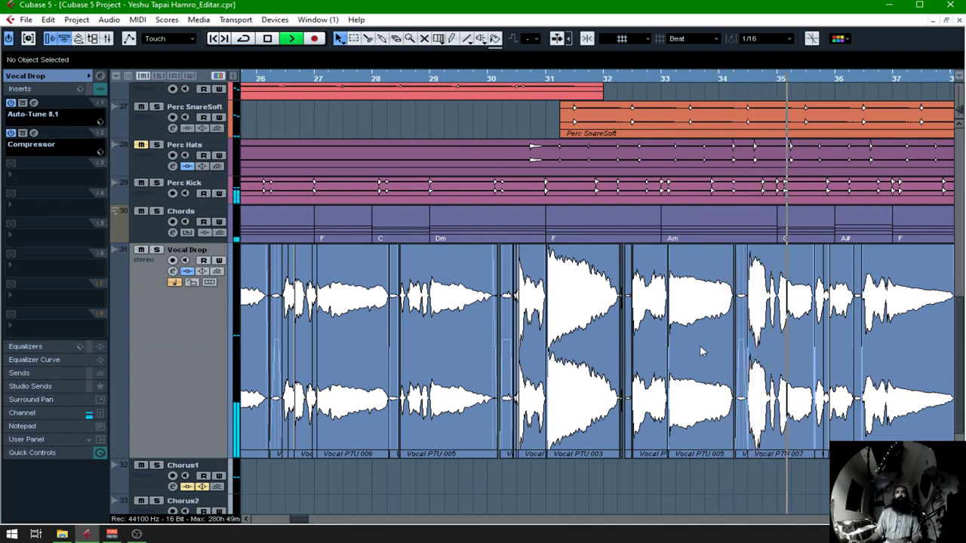
key(h)
key(h)
key(h)
key(h)
key(h)
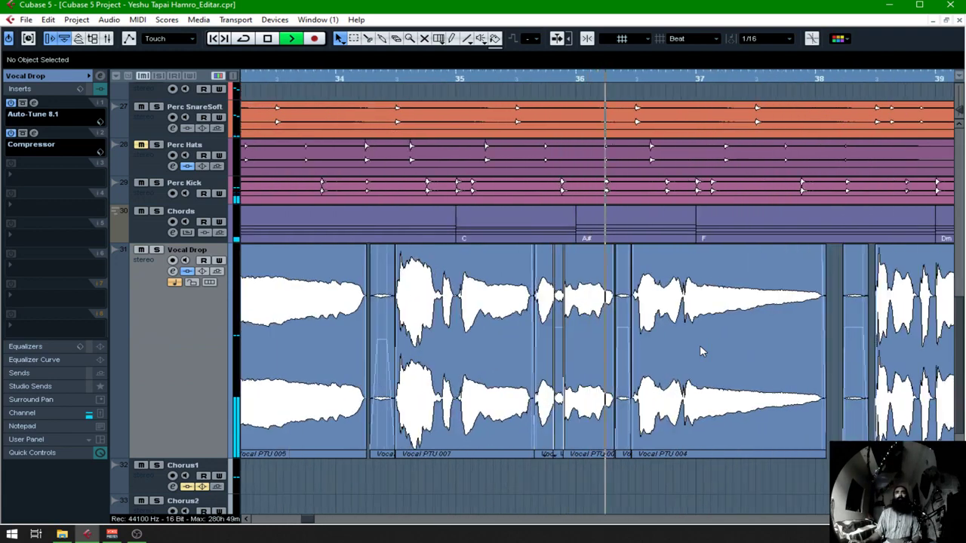
Step: Trim the start of the Vocal PTU 007 word late in bar 35 to 35.3.3.71 and shorten its fade-in to 0.0.0.8
click(463, 78)
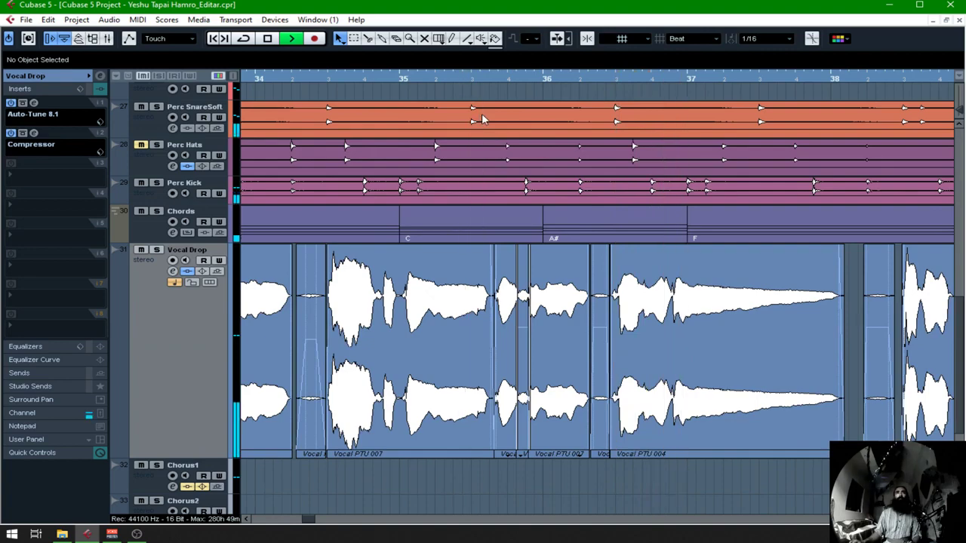
key(h)
key(h)
key(h)
key(h)
key(h)
key(h)
key(h)
key(h)
key(h)
key(h)
key(space)
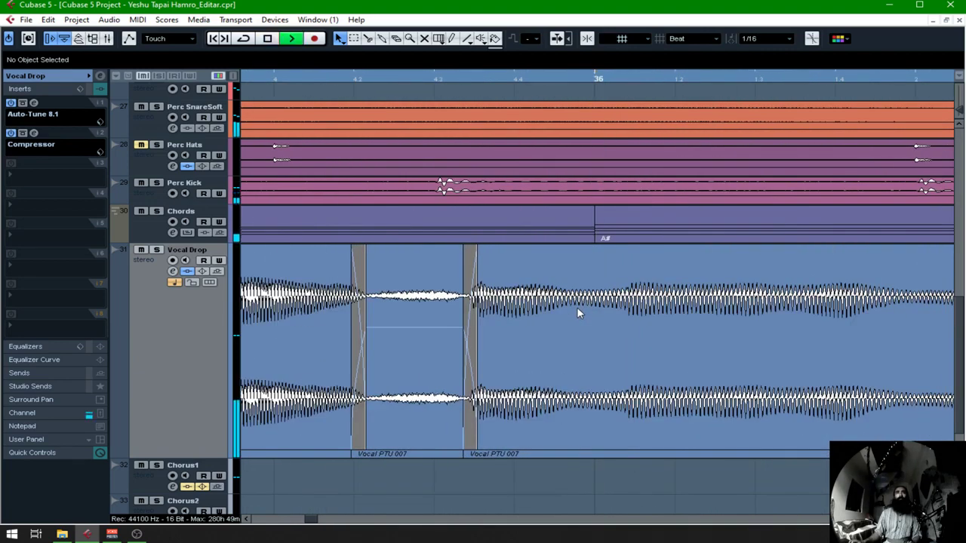
key(space)
key(h)
key(h)
key(space)
key(space)
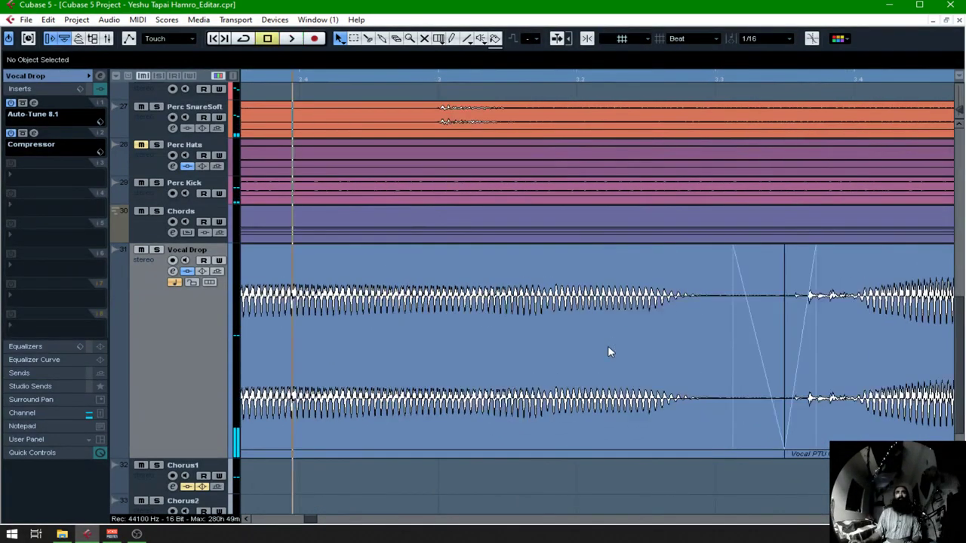
scroll(607, 348, left, 3)
drag(498, 455, 510, 456)
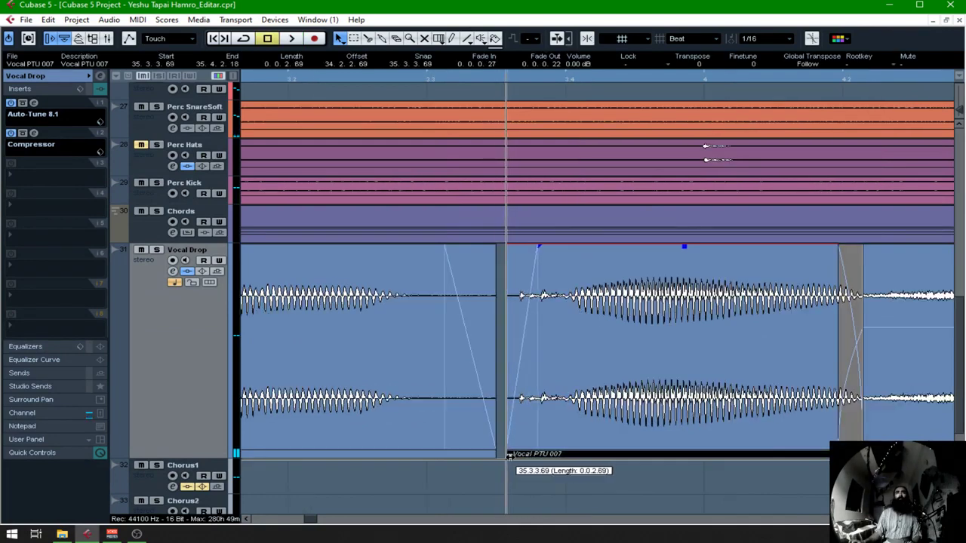
key(space)
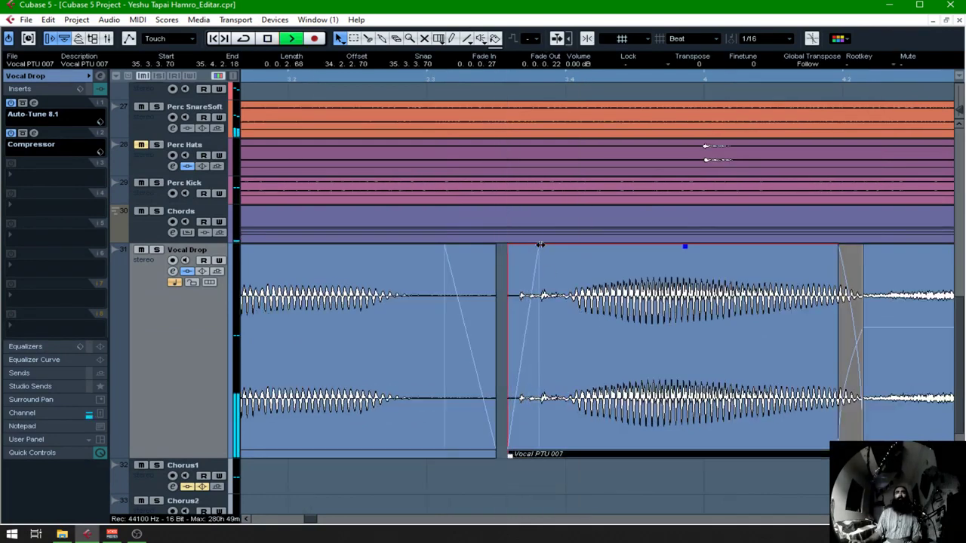
drag(540, 245, 517, 247)
drag(511, 456, 514, 457)
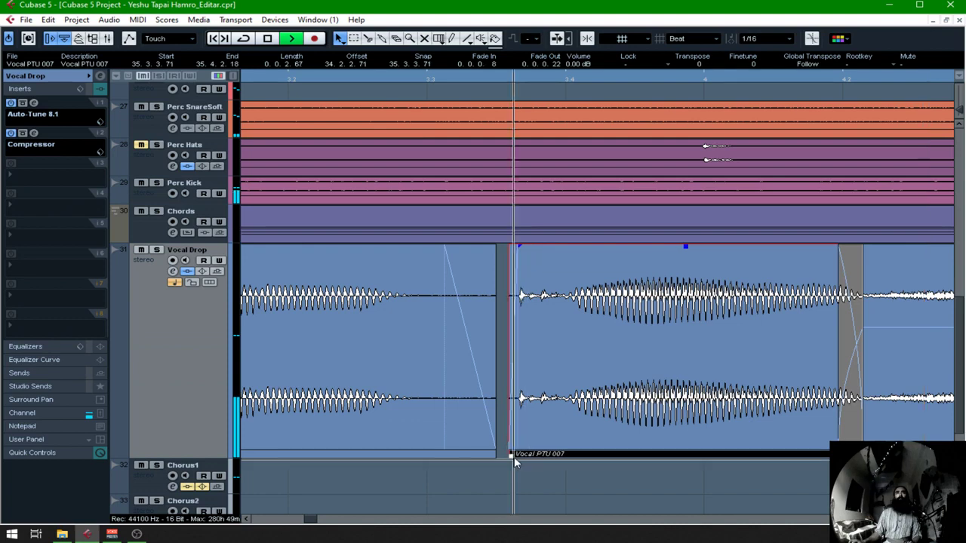
key(space)
key(space)
Step: Split the opening consonant off that Vocal PTU 007 word at 35.3.3.114 and set its volume to -2.70 dB
alt+click(558, 308)
key(space)
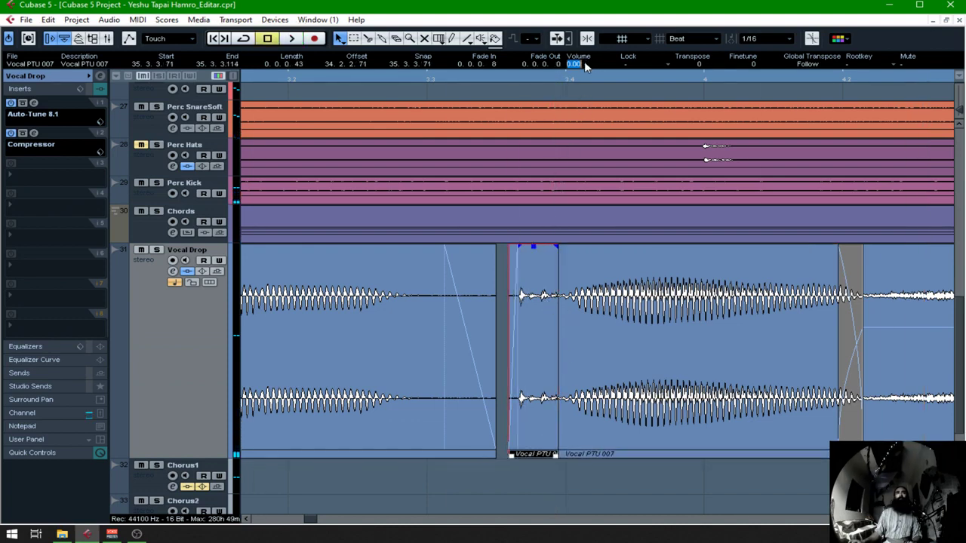
key(Return)
key(space)
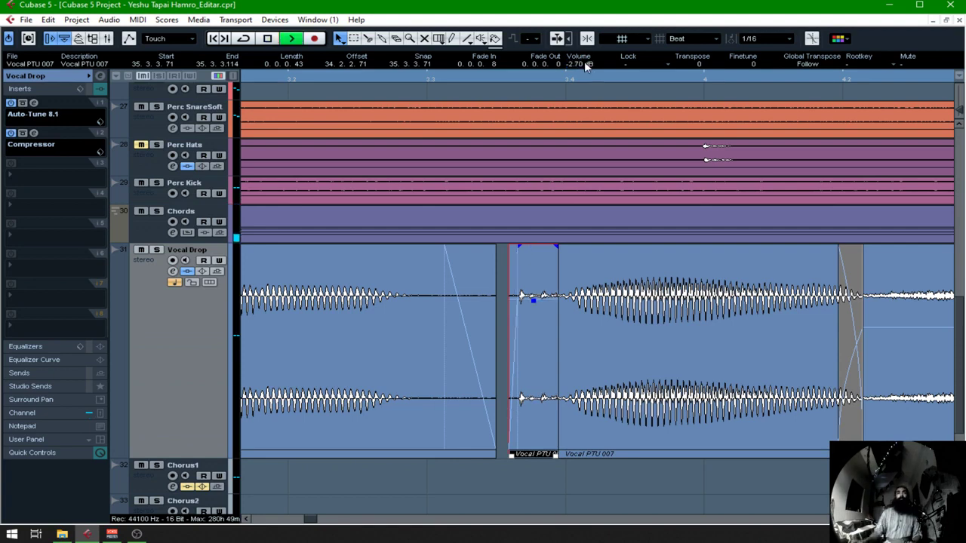
key(space)
Step: Try to crossfade the split consonant with the rest of the word, using very short ranges around the cut
right_click(547, 294)
click(562, 295)
click(559, 295)
drag(562, 295, 558, 295)
key(x)
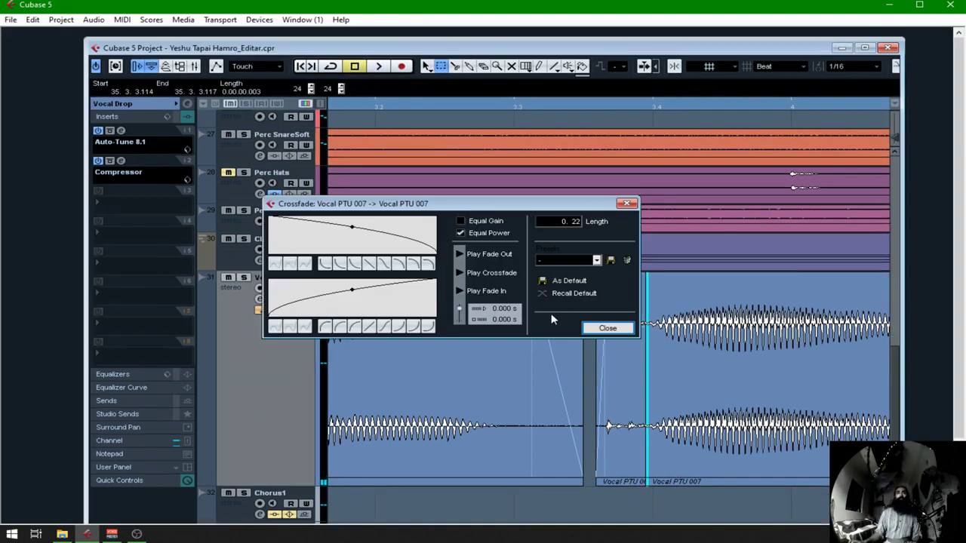
click(627, 205)
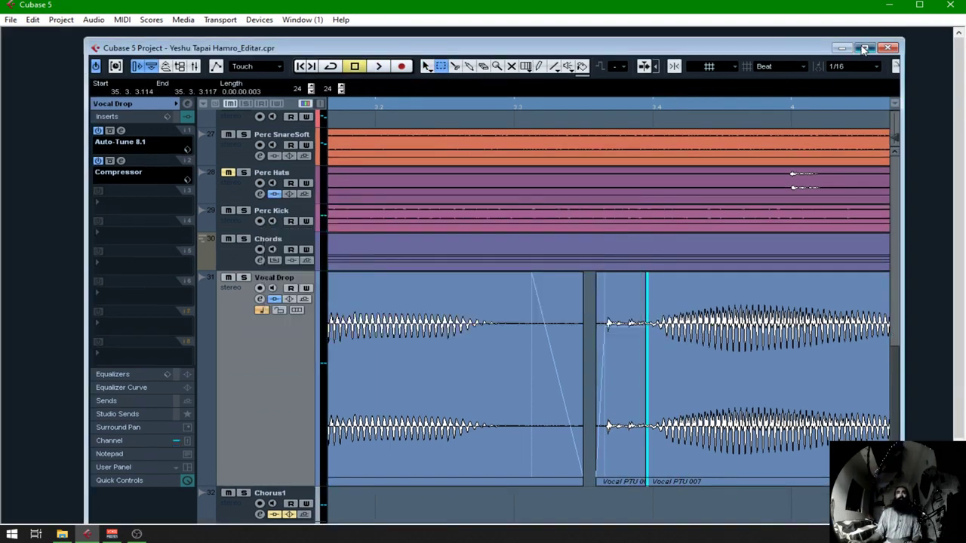
click(864, 48)
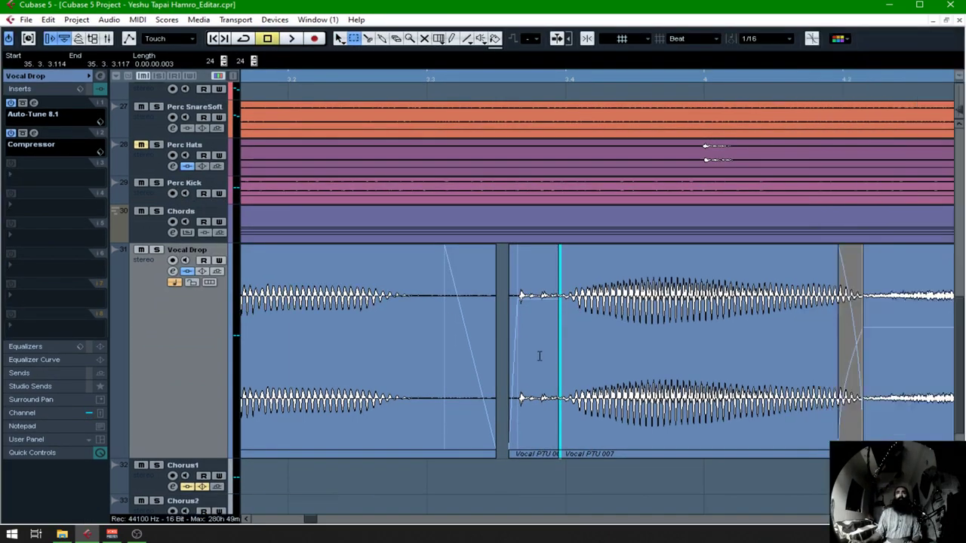
drag(556, 348, 550, 353)
key(x)
click(626, 205)
key(1)
key(space)
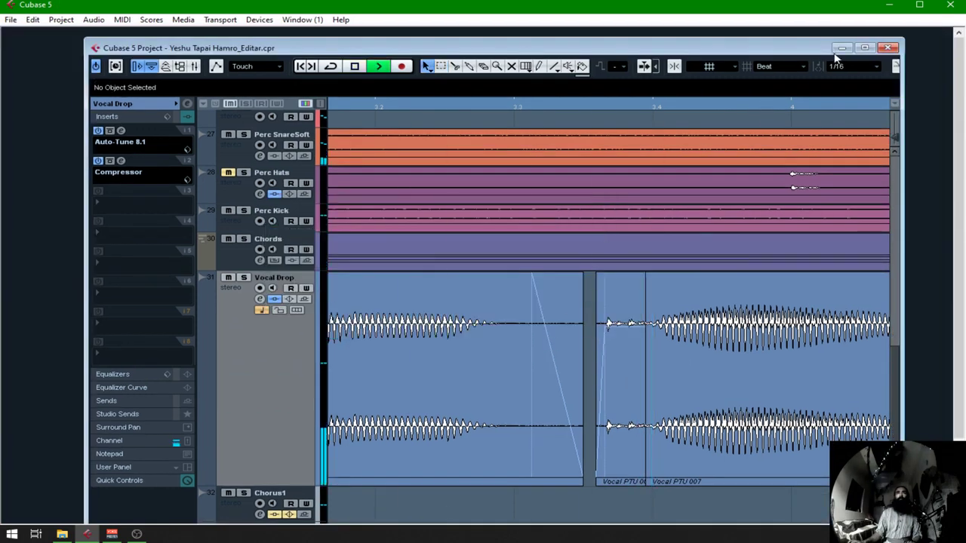
key(space)
click(864, 50)
Step: Crossfade the split consonant into the rest of the word using the range from 35.3.3.100 to 35.3.4.2
right_click(575, 317)
click(564, 317)
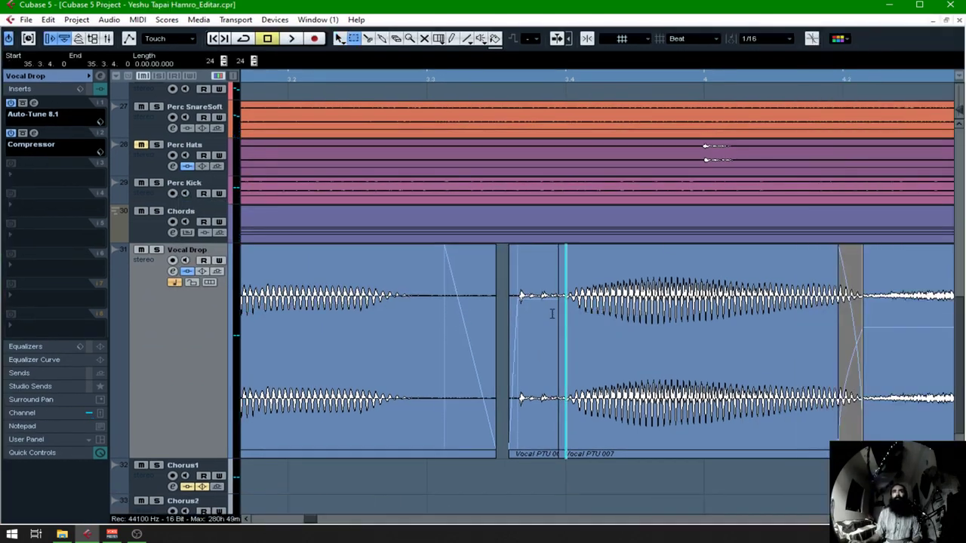
drag(543, 312, 569, 315)
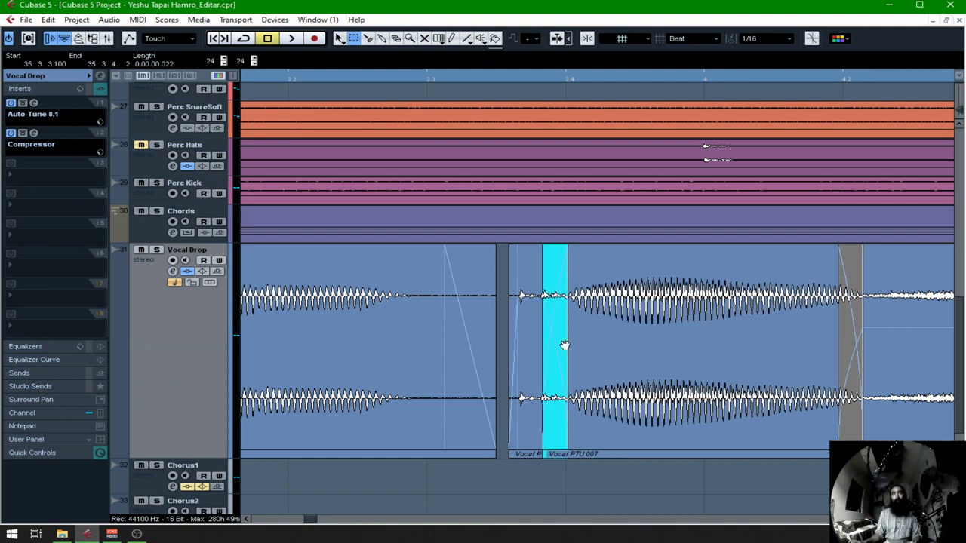
key(x)
key(1)
key(space)
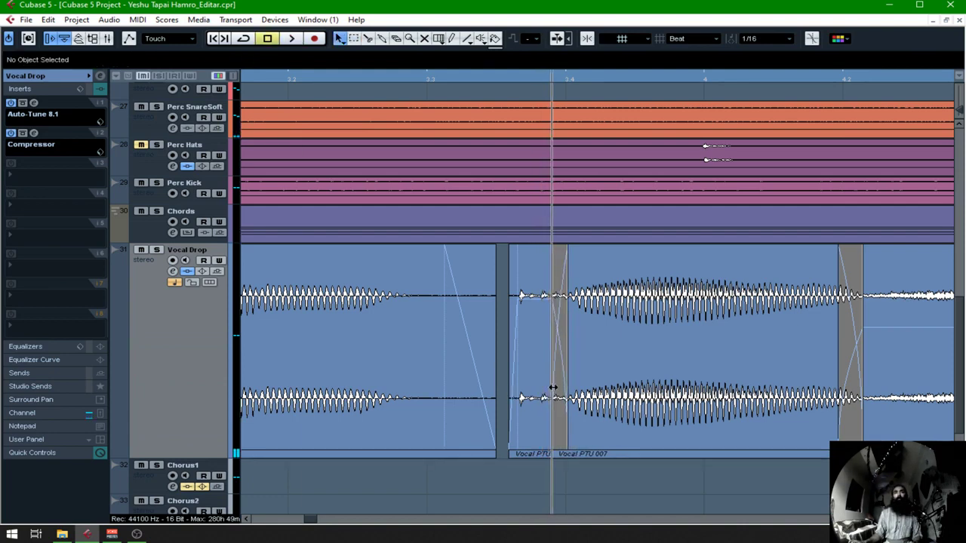
Step: Lower the split consonant's volume to -3.60 dB and play the passage from about bar 35 to check it
click(532, 390)
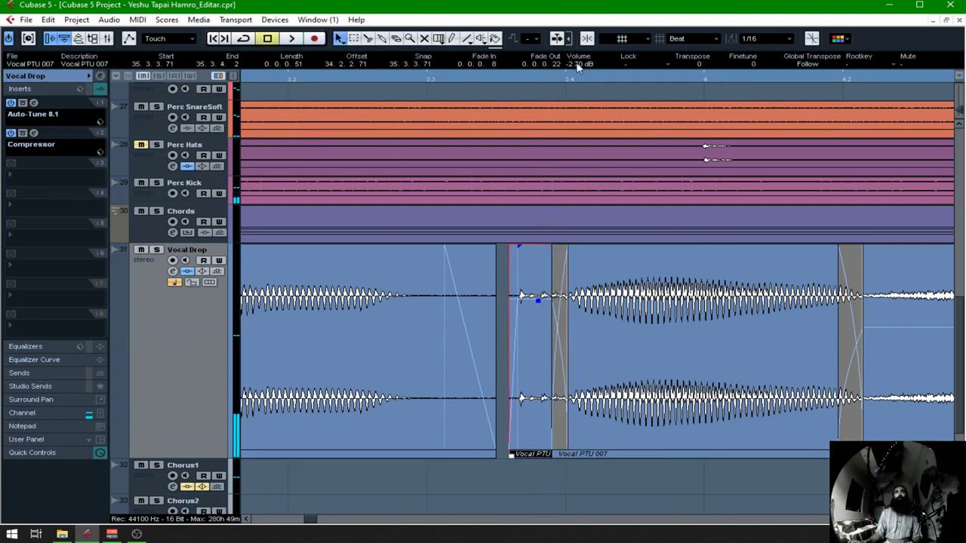
key(space)
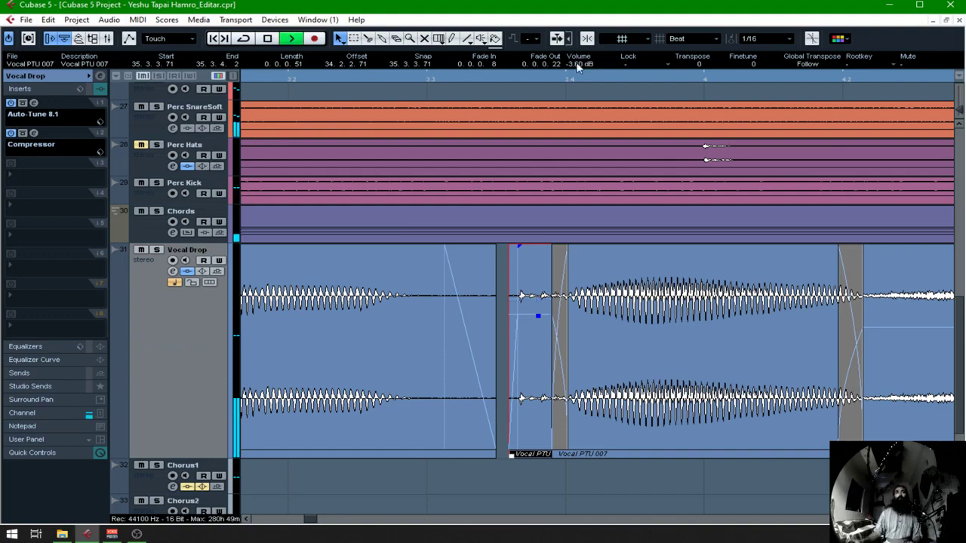
key(g)
key(g)
key(g)
key(g)
key(g)
key(g)
key(g)
key(g)
key(g)
click(310, 78)
key(g)
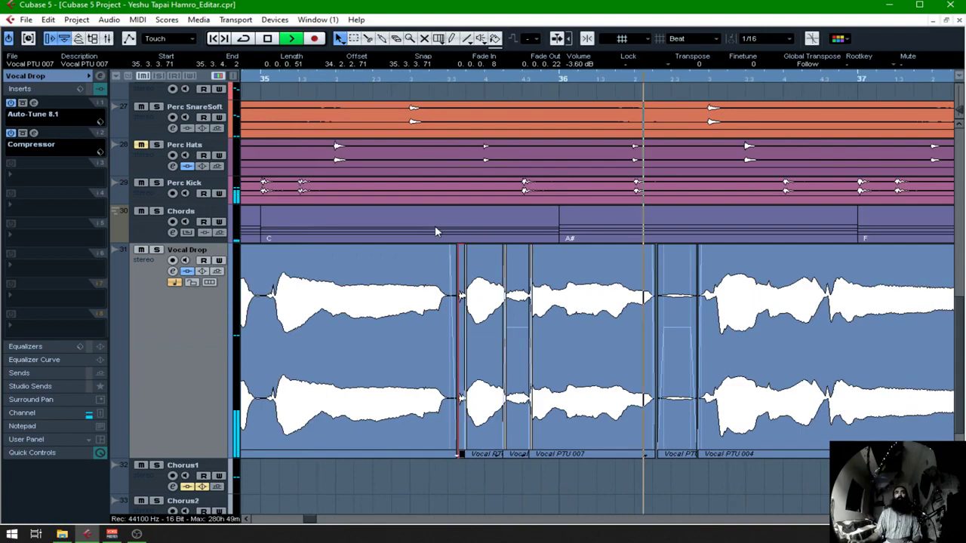
Step: Listen through the remaining Vocal Drop phrases to the end of the section after bar 46
key(g)
key(g)
key(g)
key(g)
key(g)
key(g)
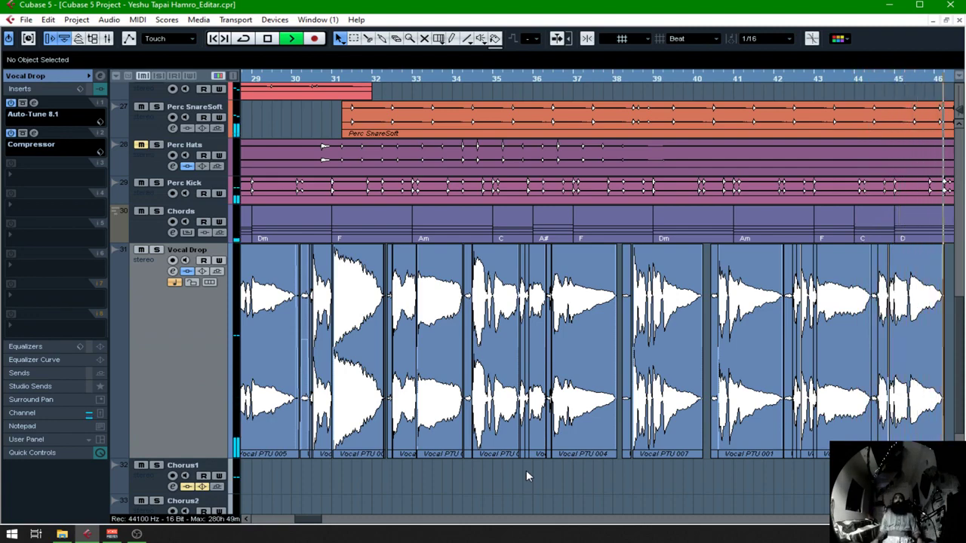
key(g)
key(g)
key(g)
key(g)
key(g)
key(g)
key(g)
key(g)
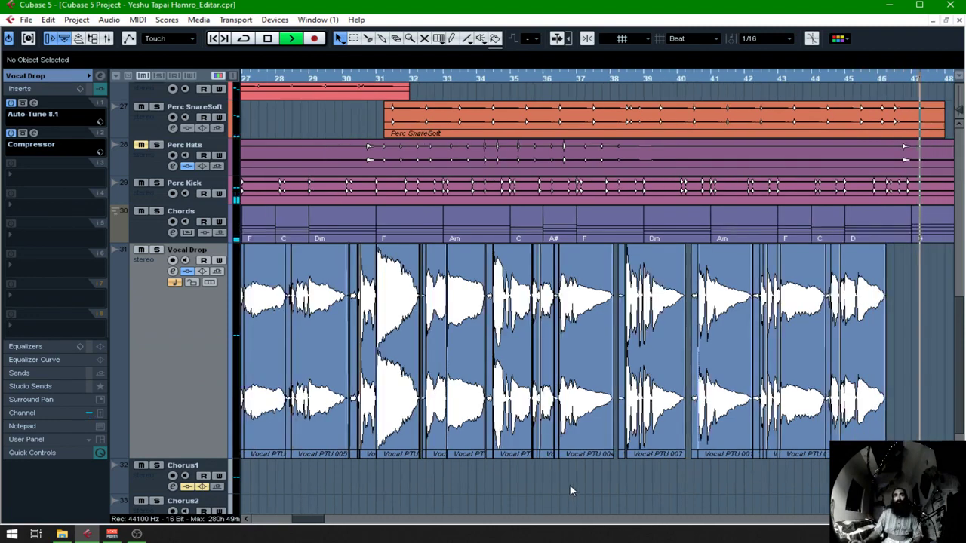
key(space)
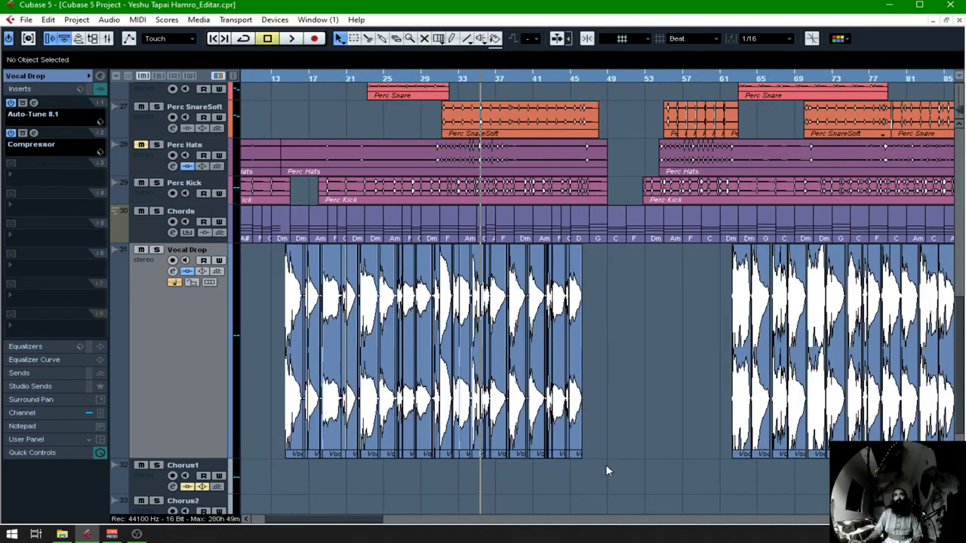
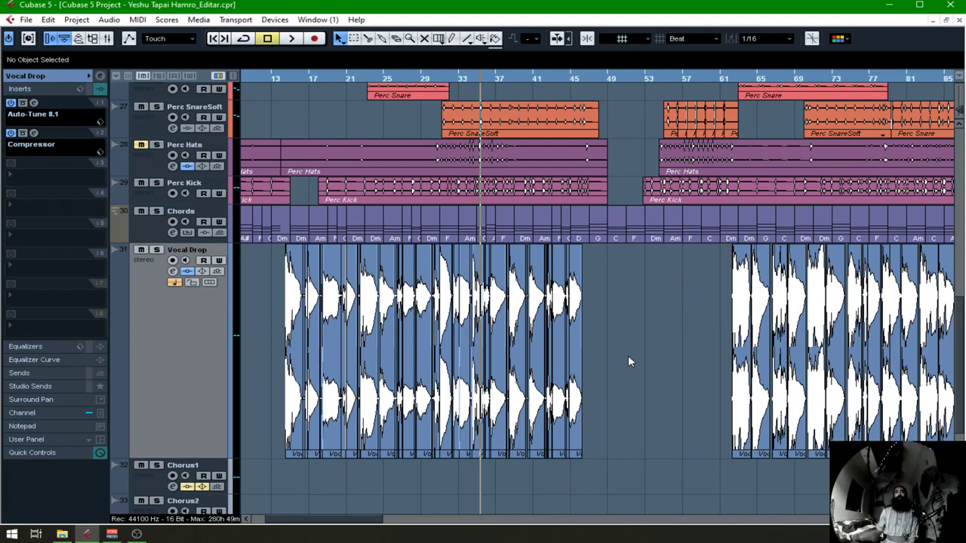
Step: Examine all the vocal sections on the Vocal Drop track in an overview of the whole song
key(g)
key(g)
key(g)
key(g)
key(g)
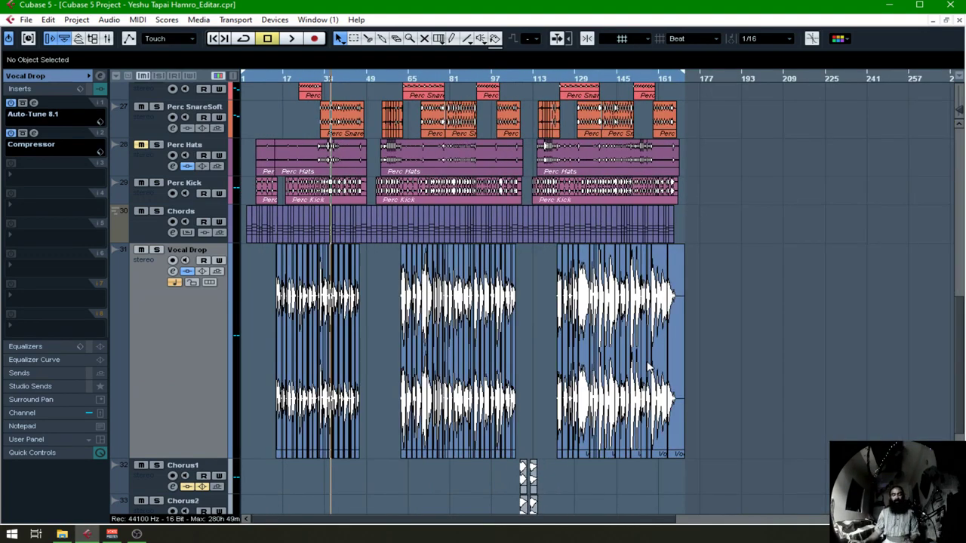
key(h)
key(h)
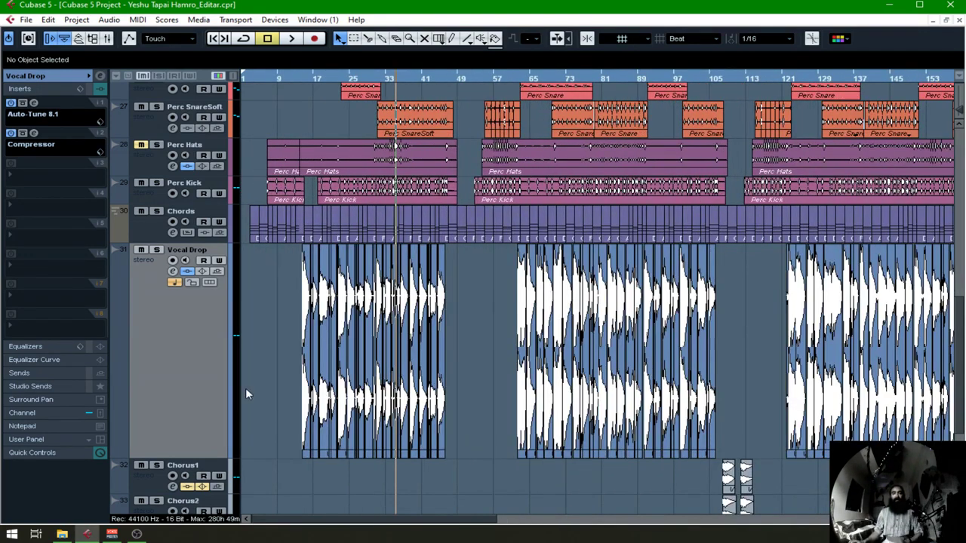